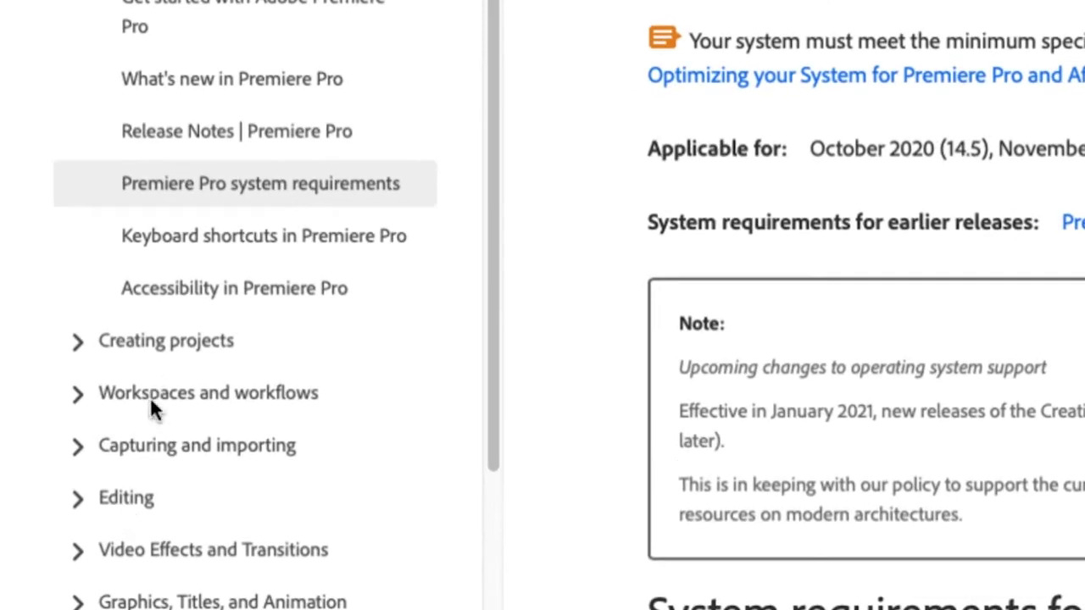
Open the Supported file formats article under Capturing and importing and review its native video and audio formats.
click(184, 454)
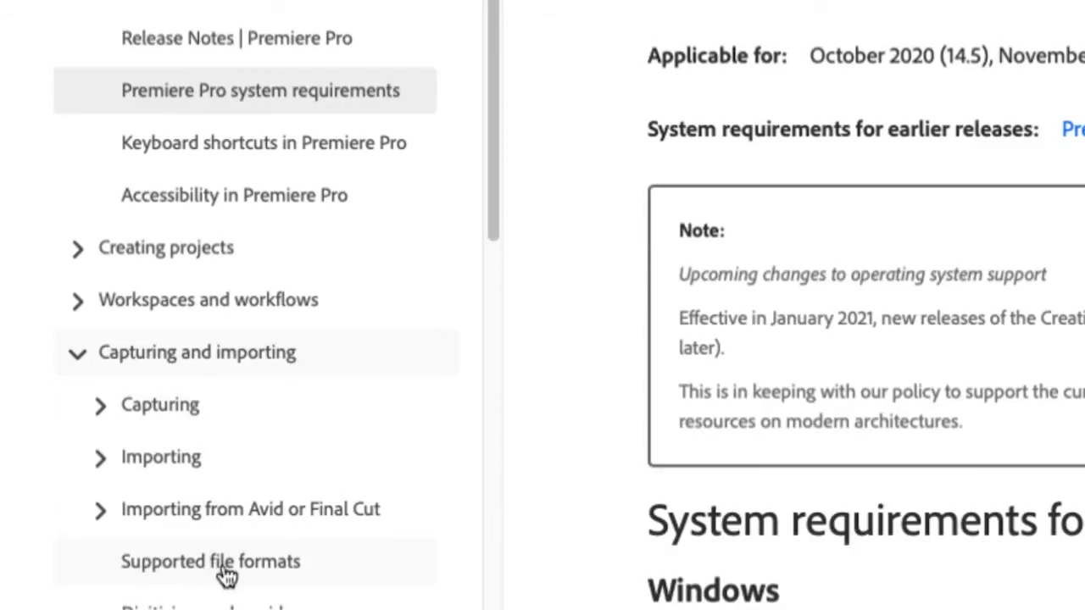
click(262, 424)
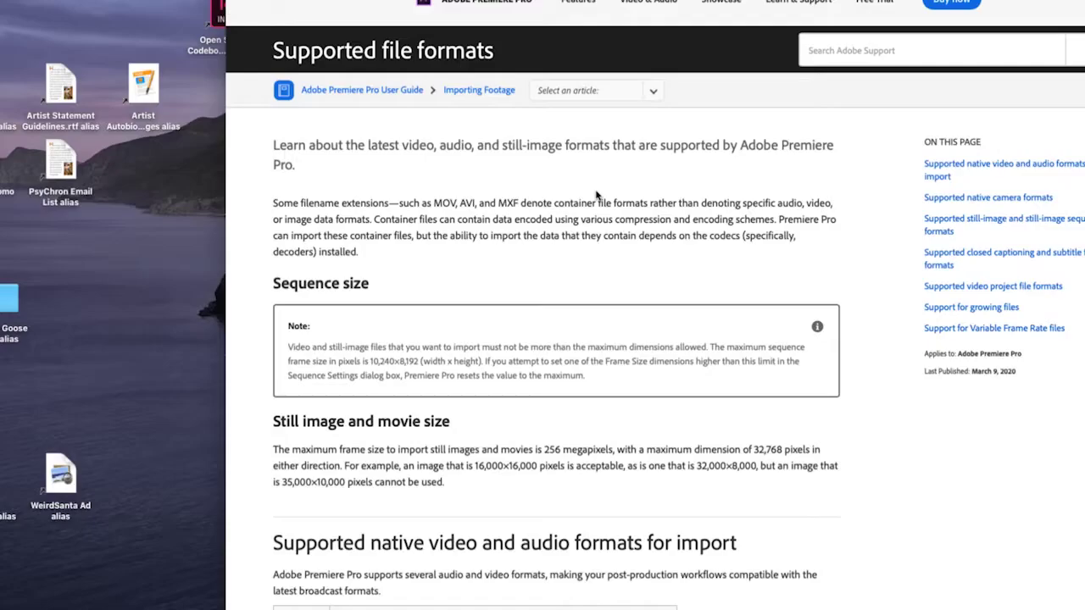
scroll(483, 272, down, 5)
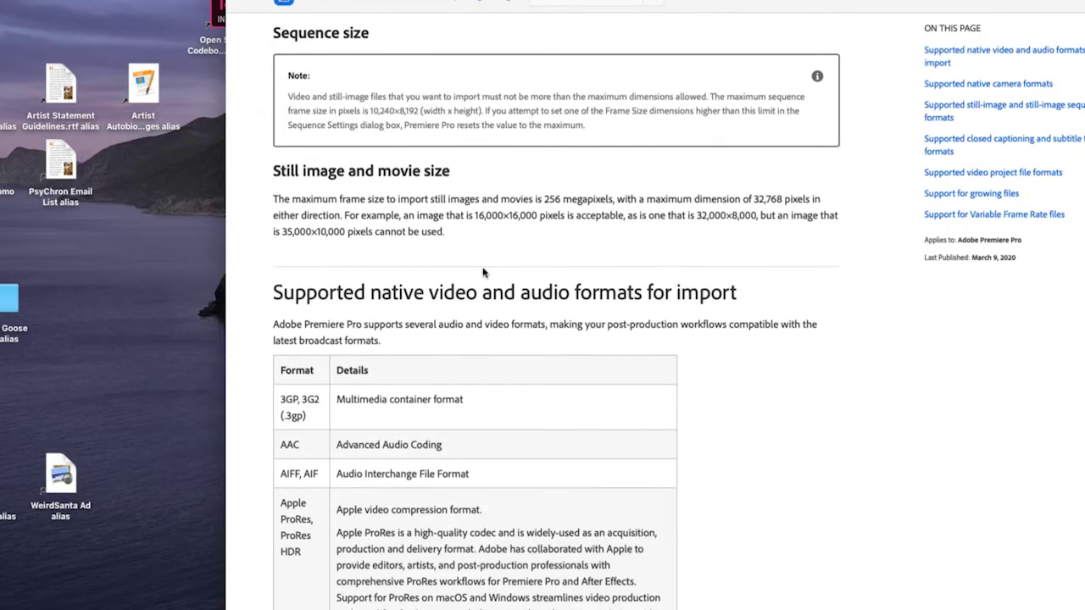
scroll(483, 272, down, 5)
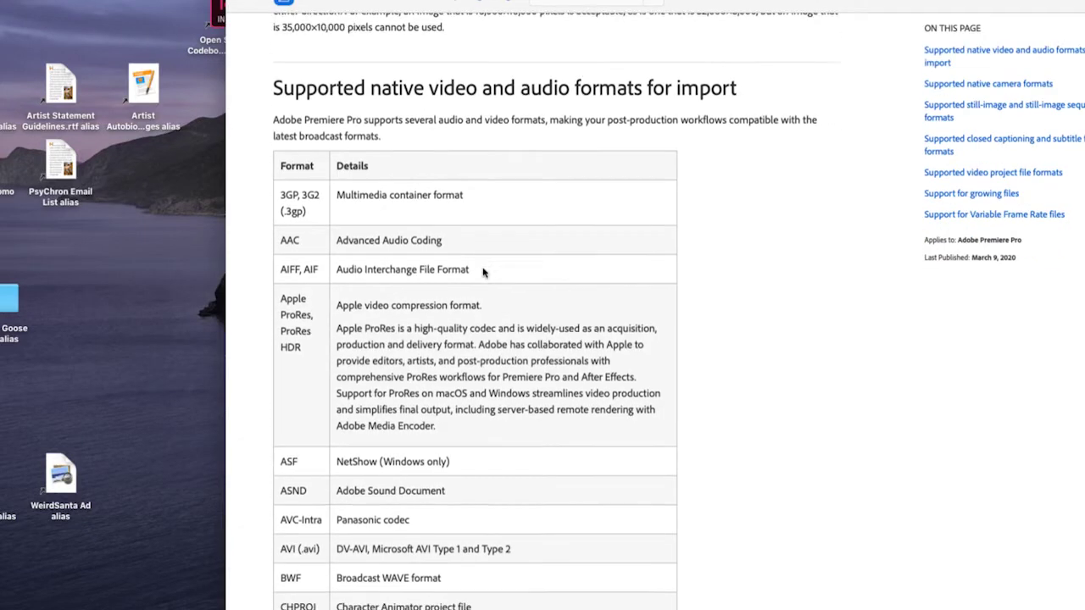
scroll(483, 272, down, 10)
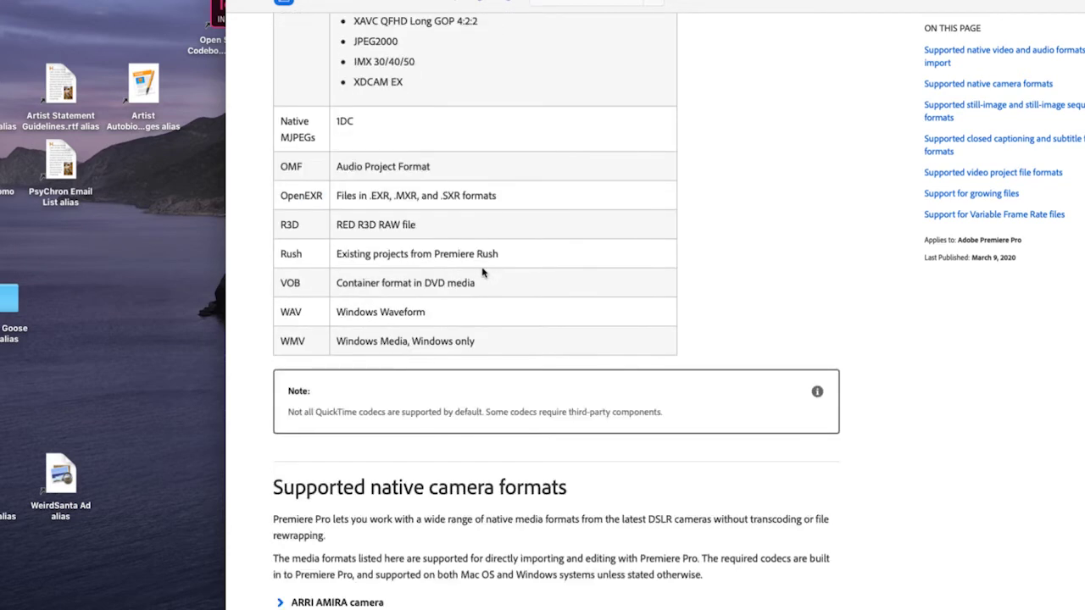
scroll(482, 272, up, 20)
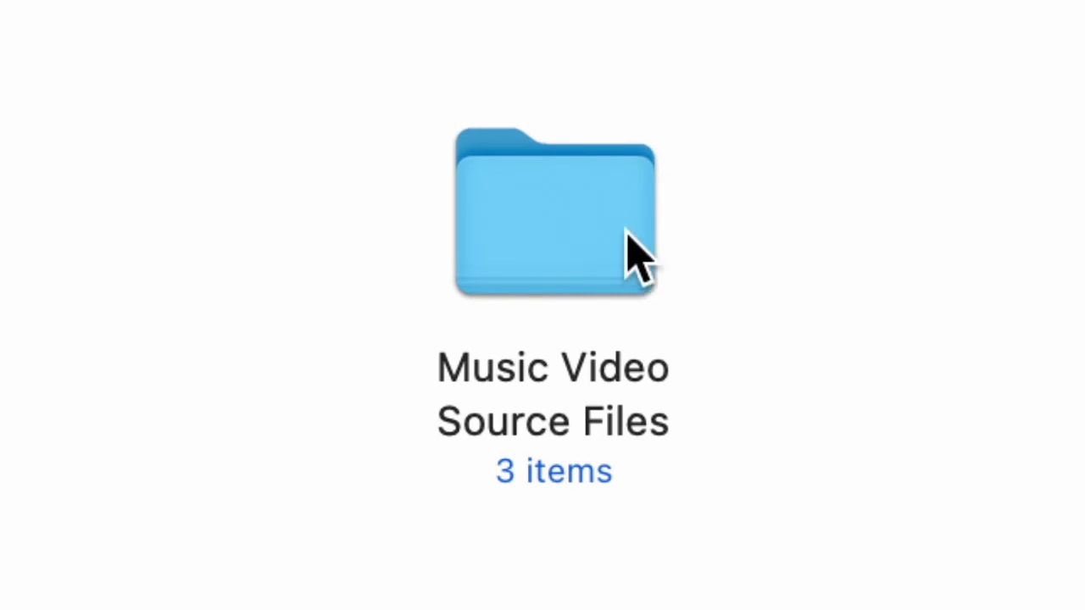
Open the Music Video Source Files folder and examine its Video Footage, Audio and Graphics subfolders.
click(593, 231)
double_click(593, 233)
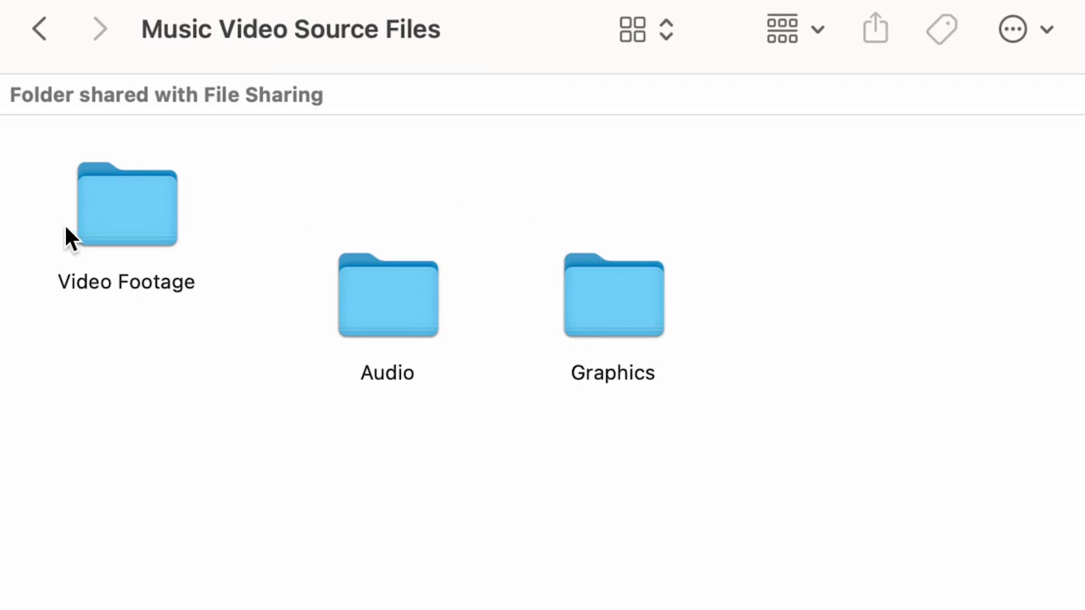
double_click(127, 220)
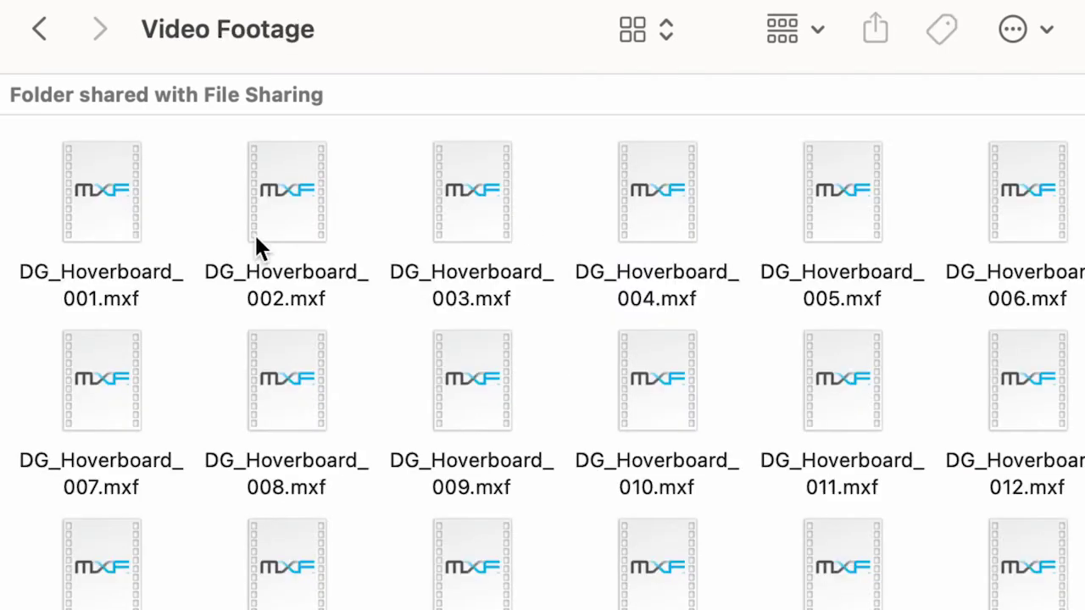
click(39, 32)
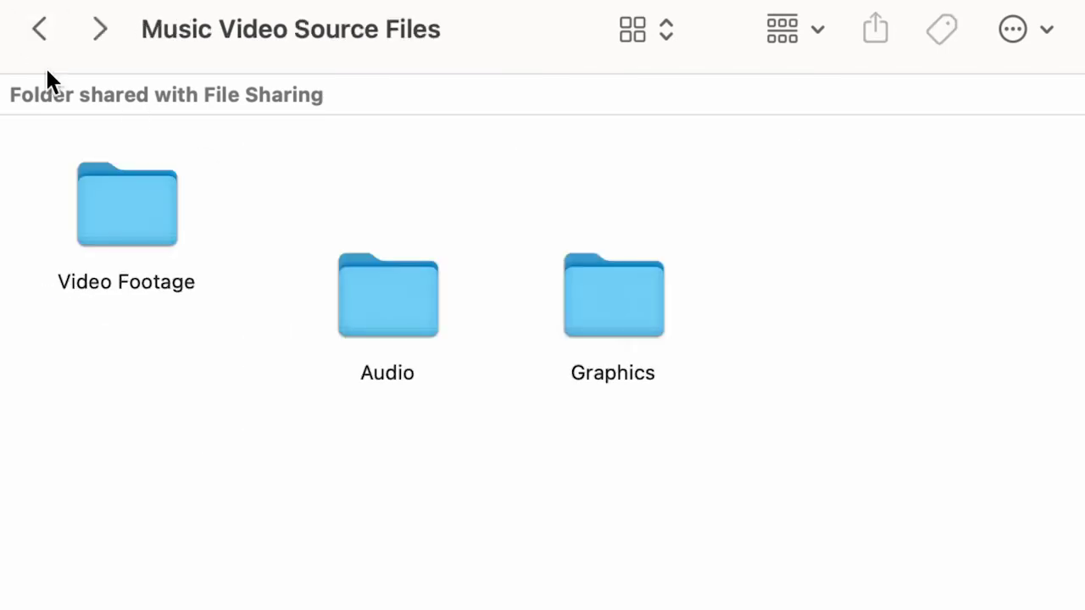
double_click(381, 306)
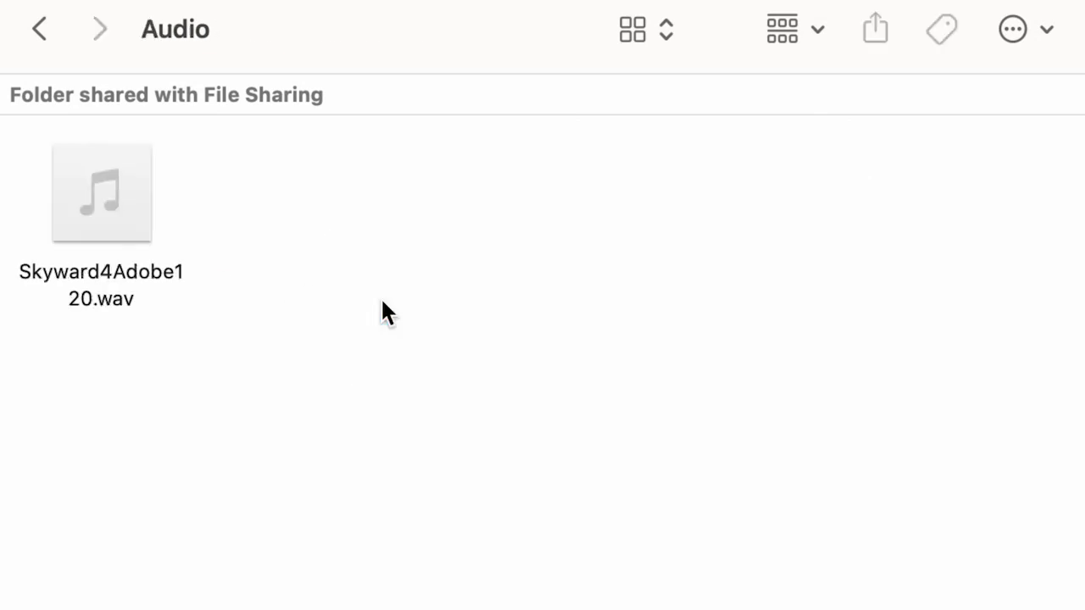
click(38, 33)
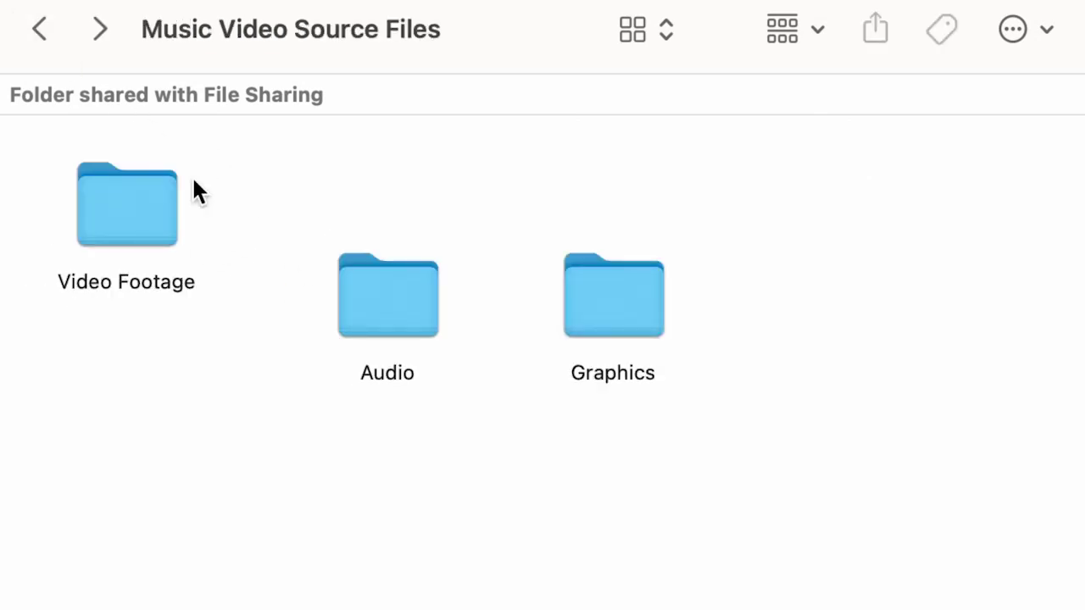
double_click(650, 316)
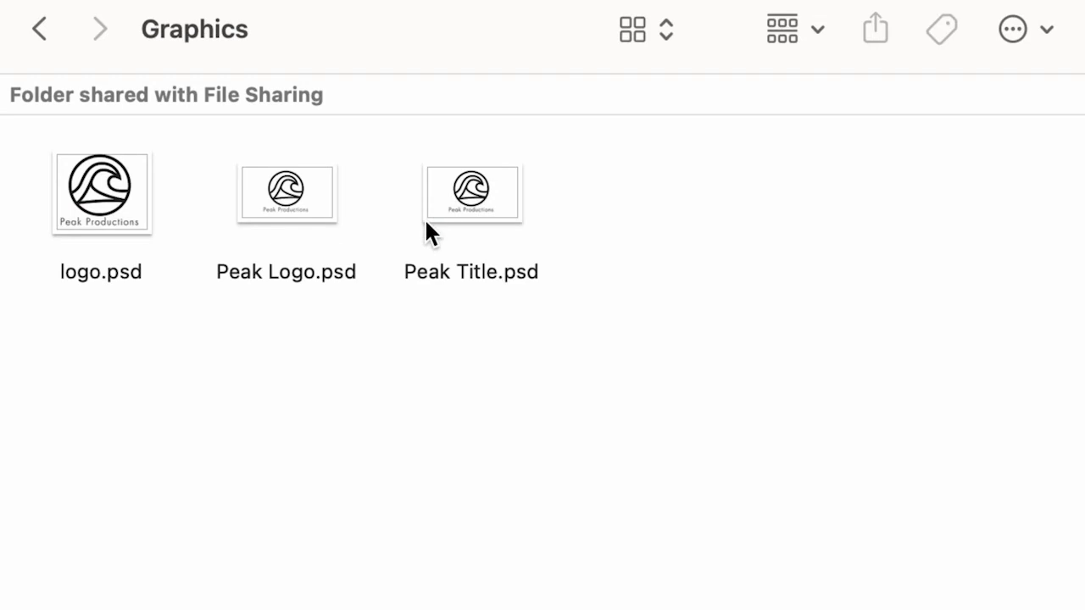
click(46, 32)
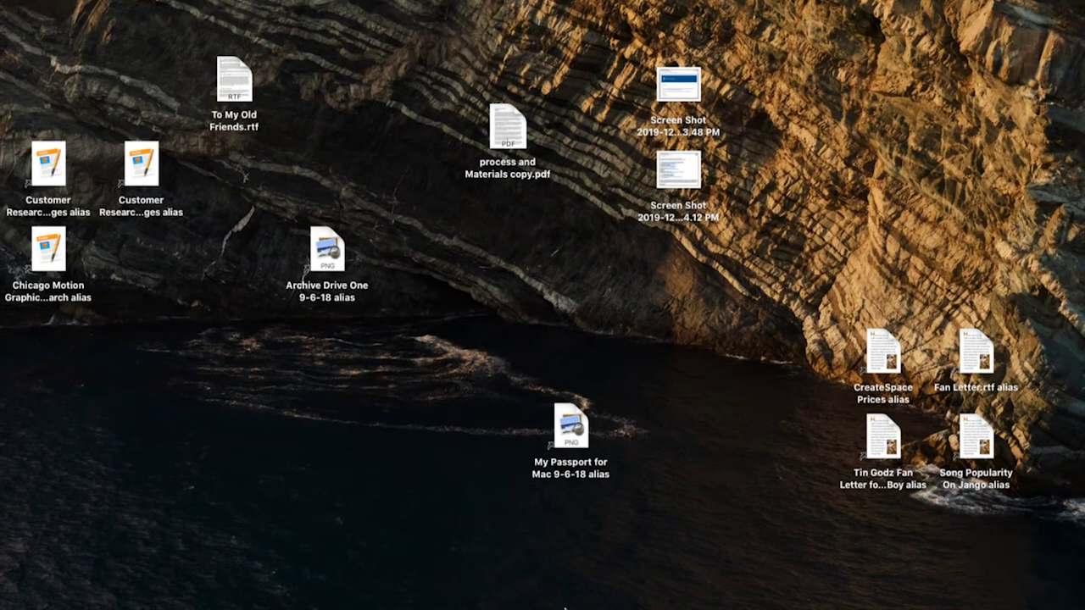
Launch Adobe Premiere Pro 2022, start a new project, and browse the Home and Sample Media locations for importing.
mouse_move(683, 597)
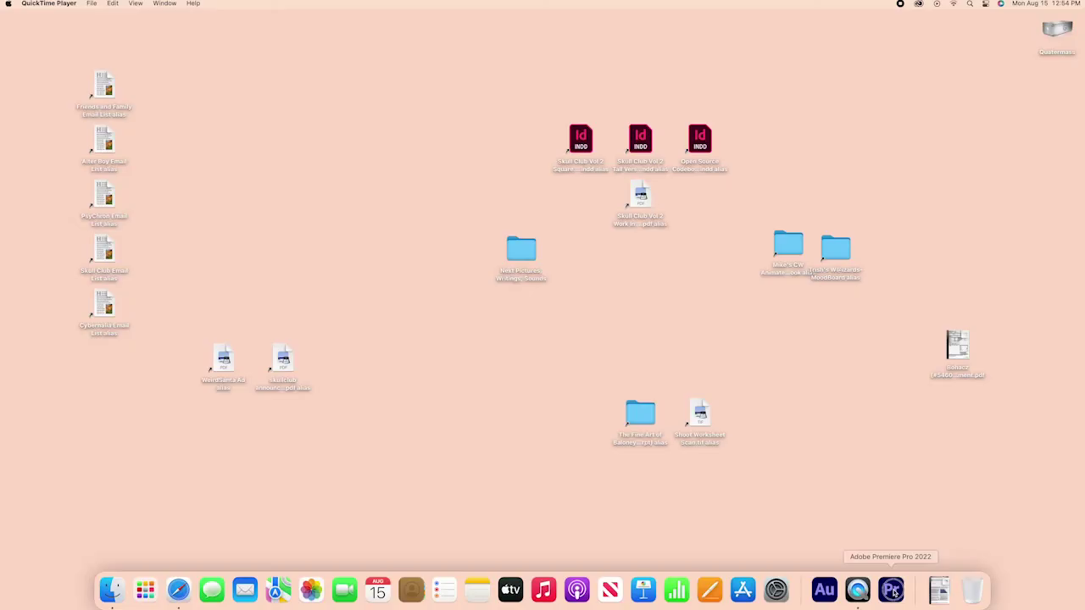
click(891, 587)
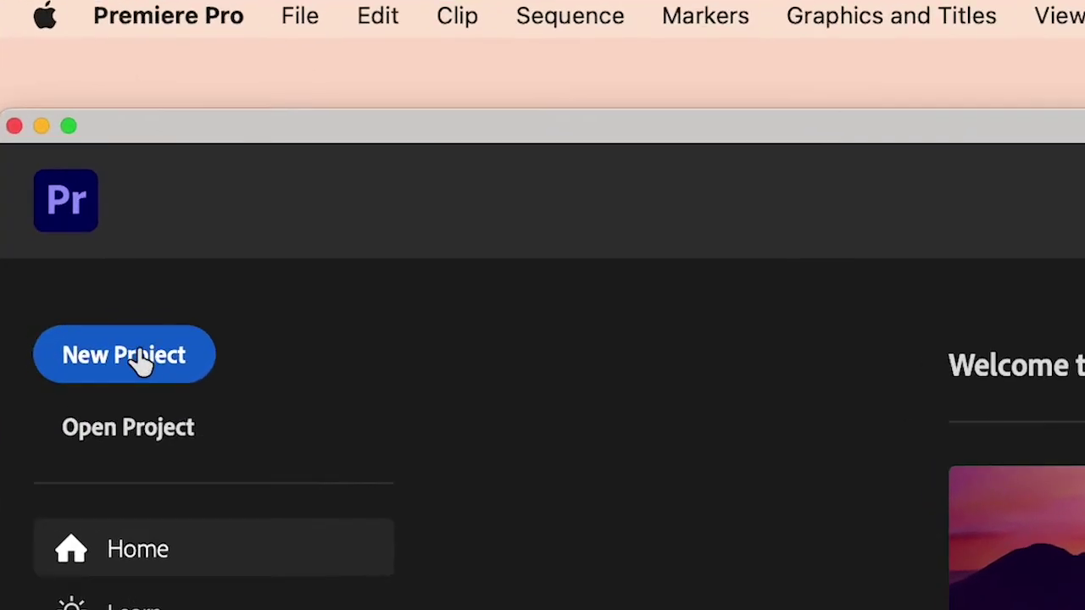
click(145, 357)
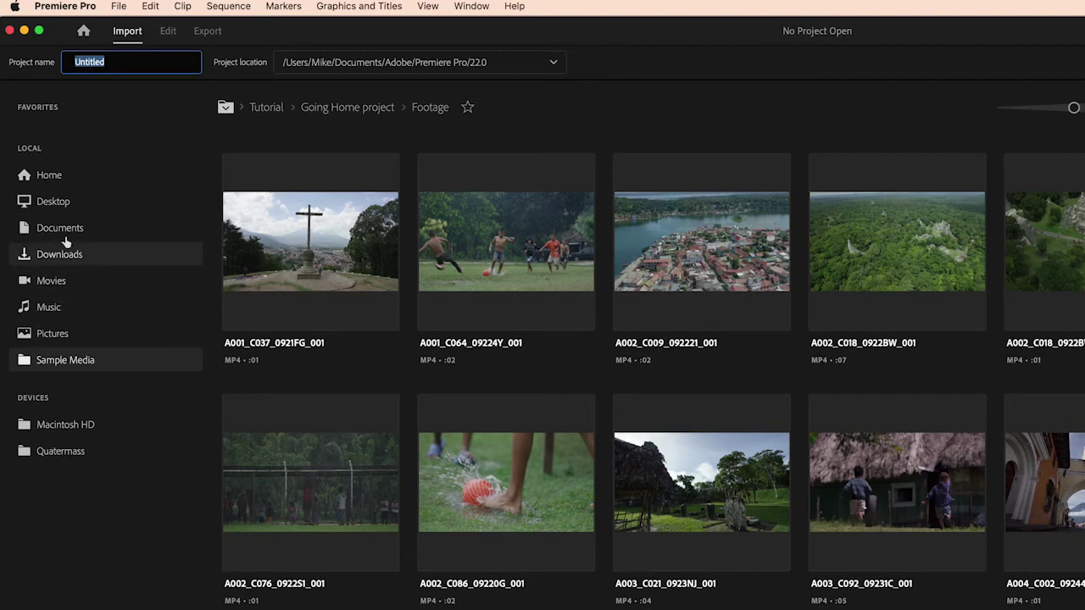
click(50, 176)
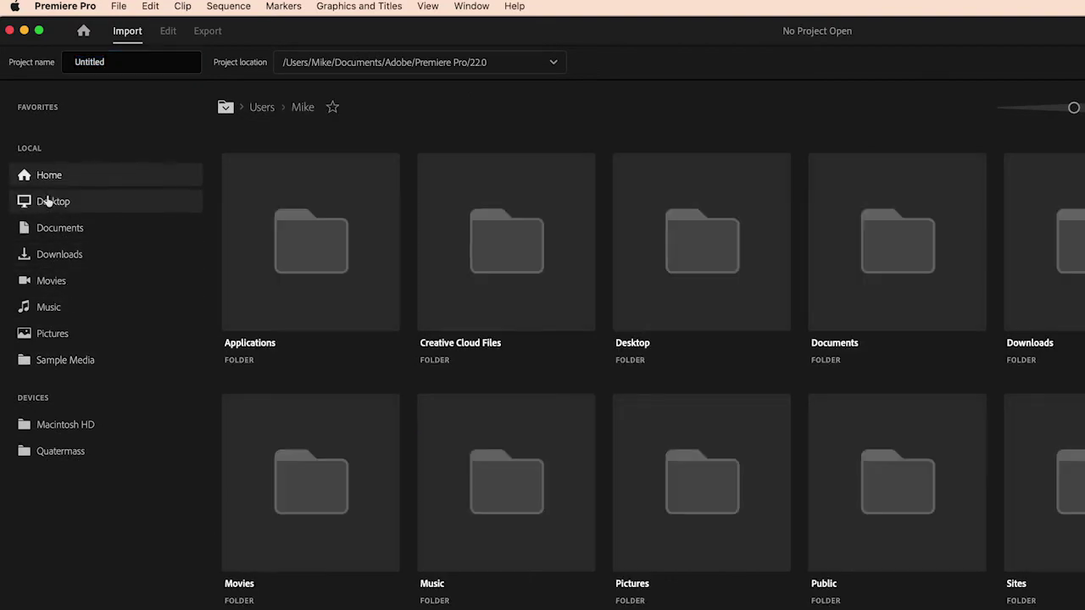
click(77, 362)
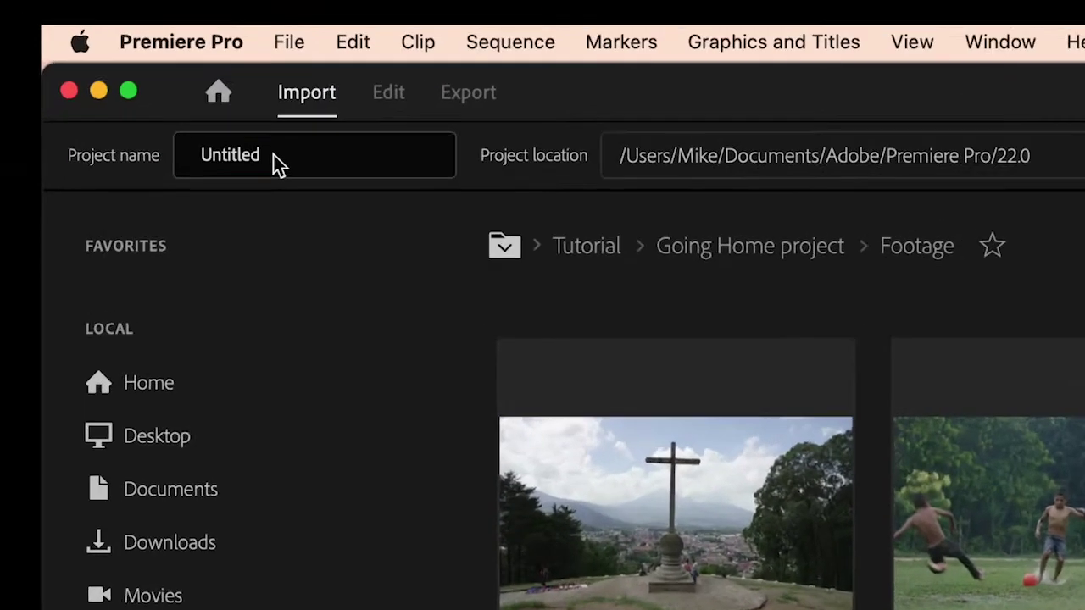
Name the new project "Hoverboard Project".
click(114, 62)
drag(115, 62, 89, 62)
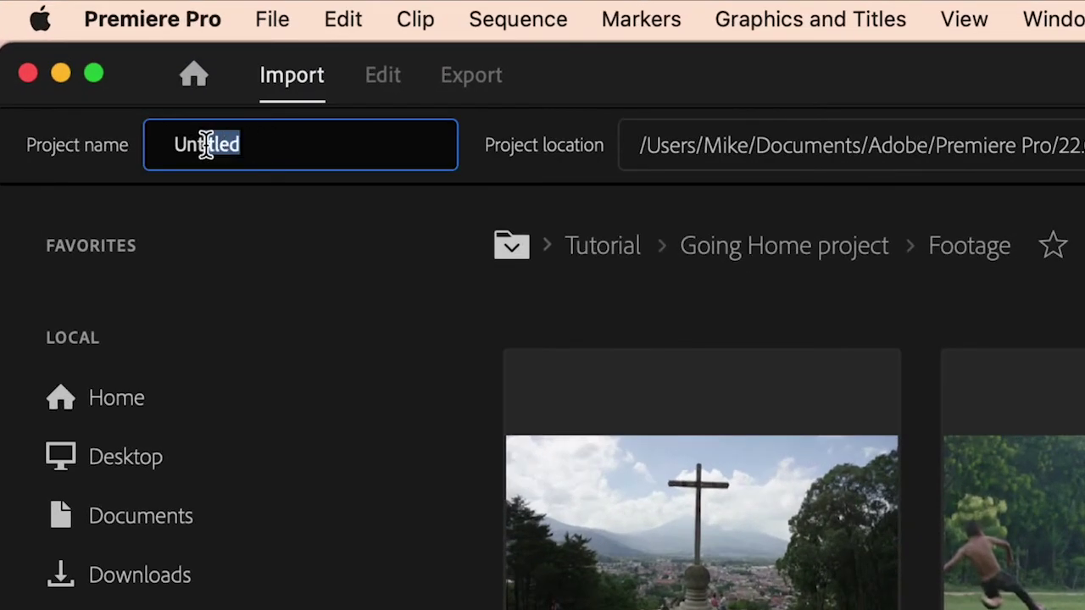
drag(206, 144, 151, 157)
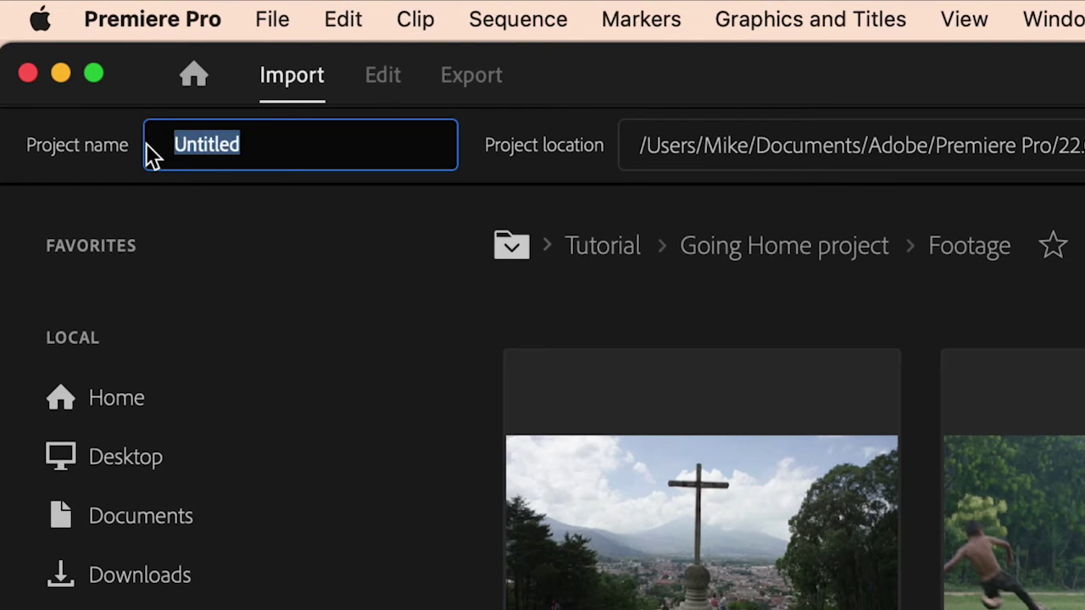
text(Ho)
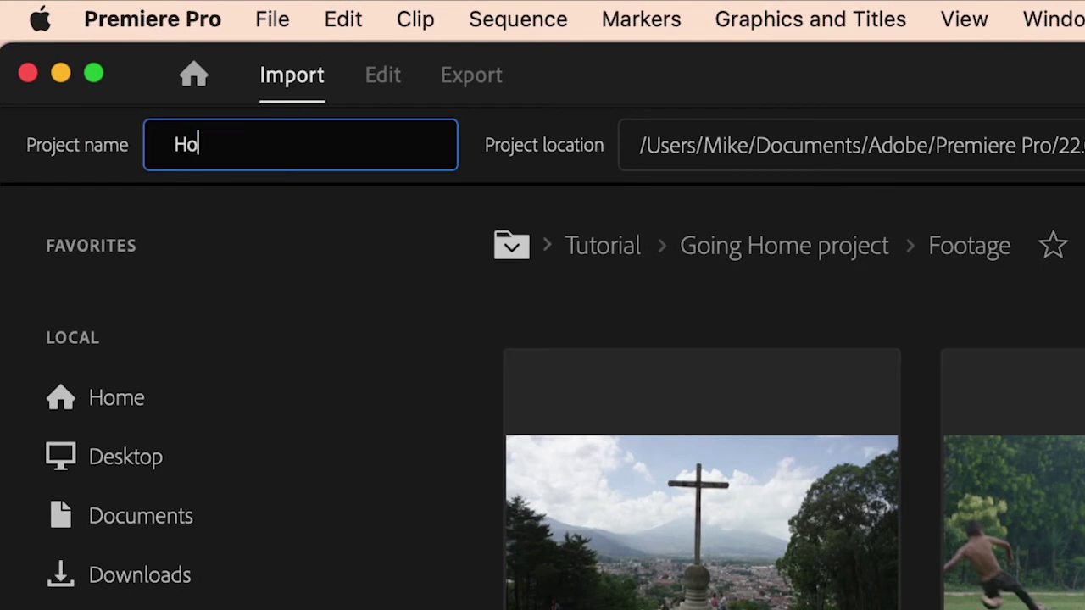
text(verboard)
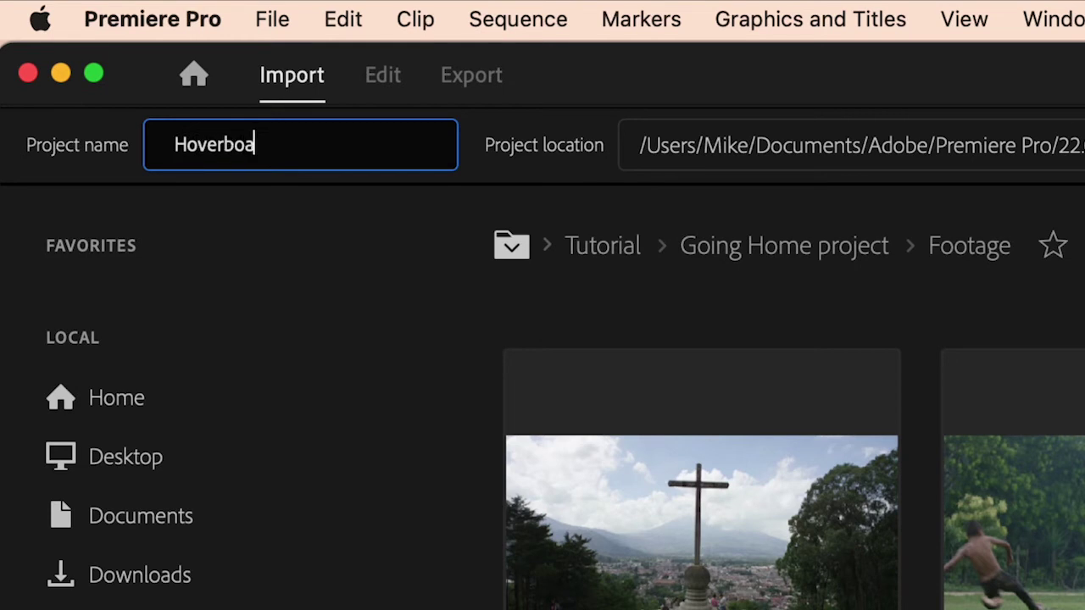
text( Project)
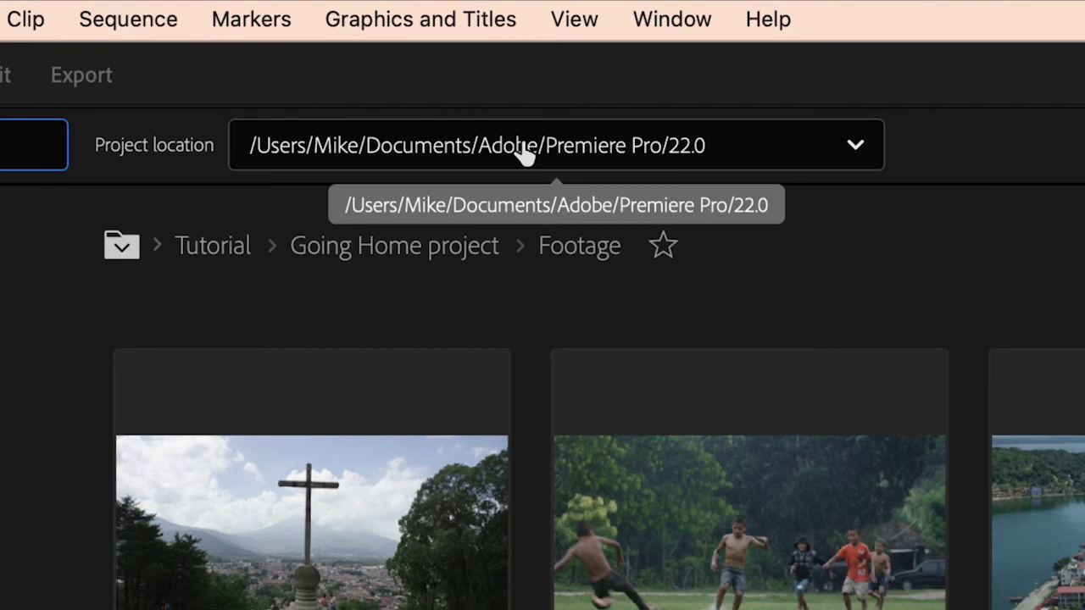
Browse for a folder as the project location, confirm the choice, and create the project.
click(523, 153)
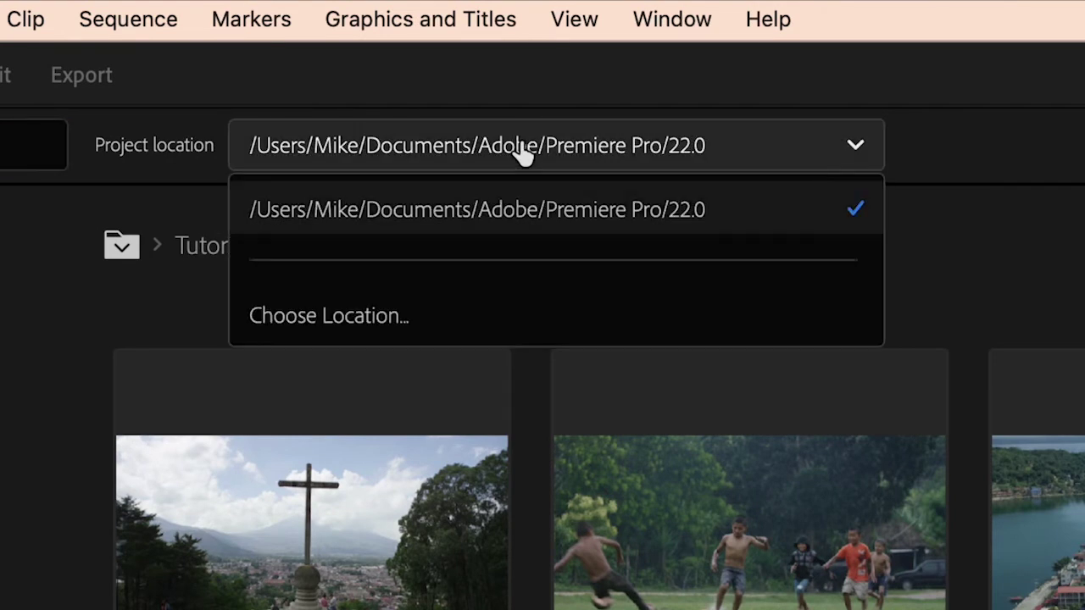
click(356, 316)
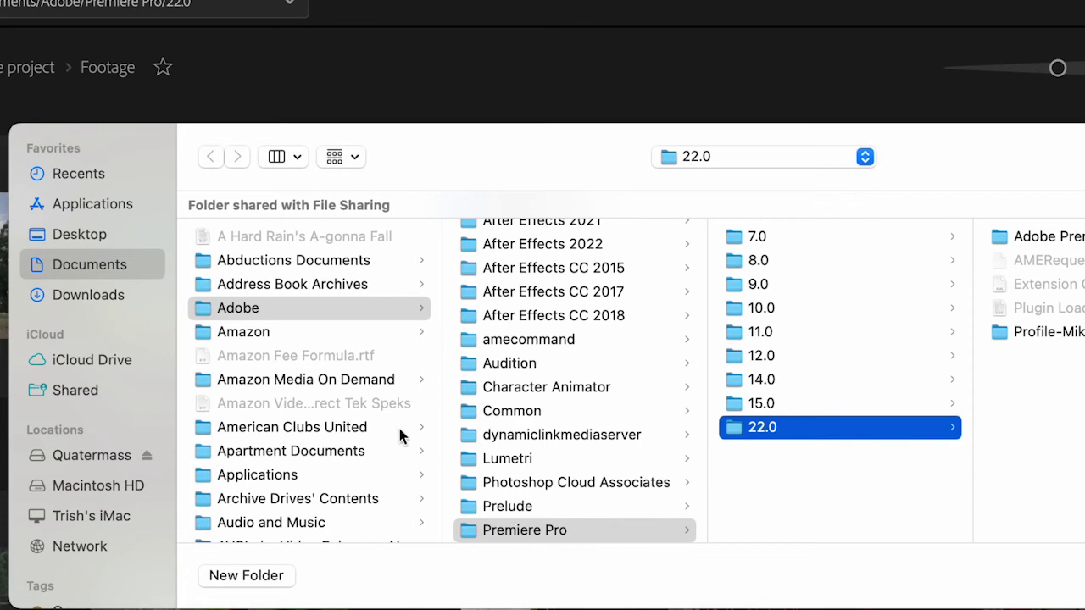
scroll(304, 346, left, 1)
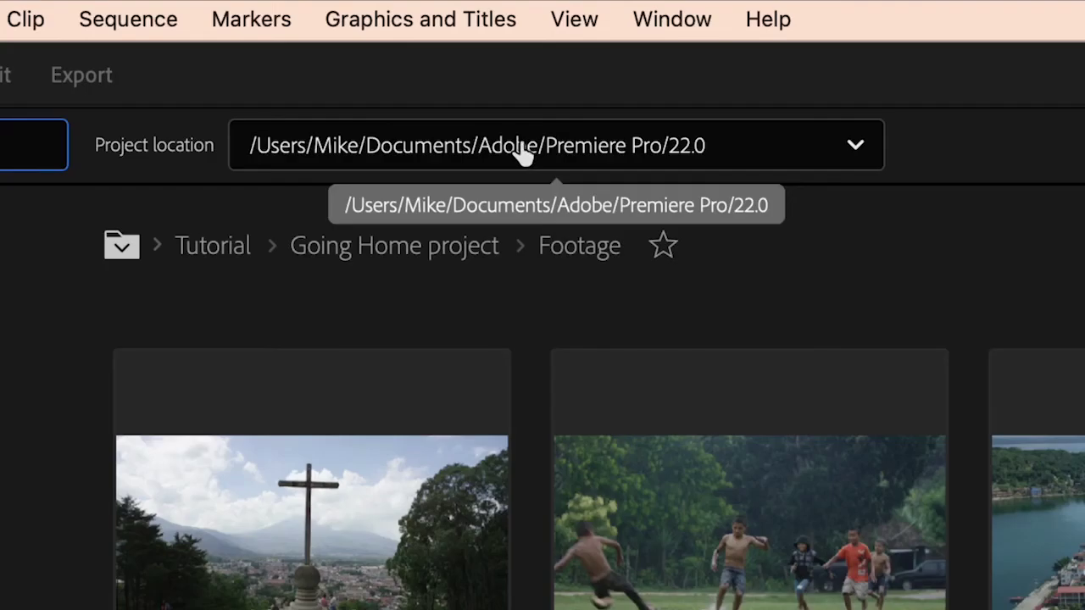
click(524, 154)
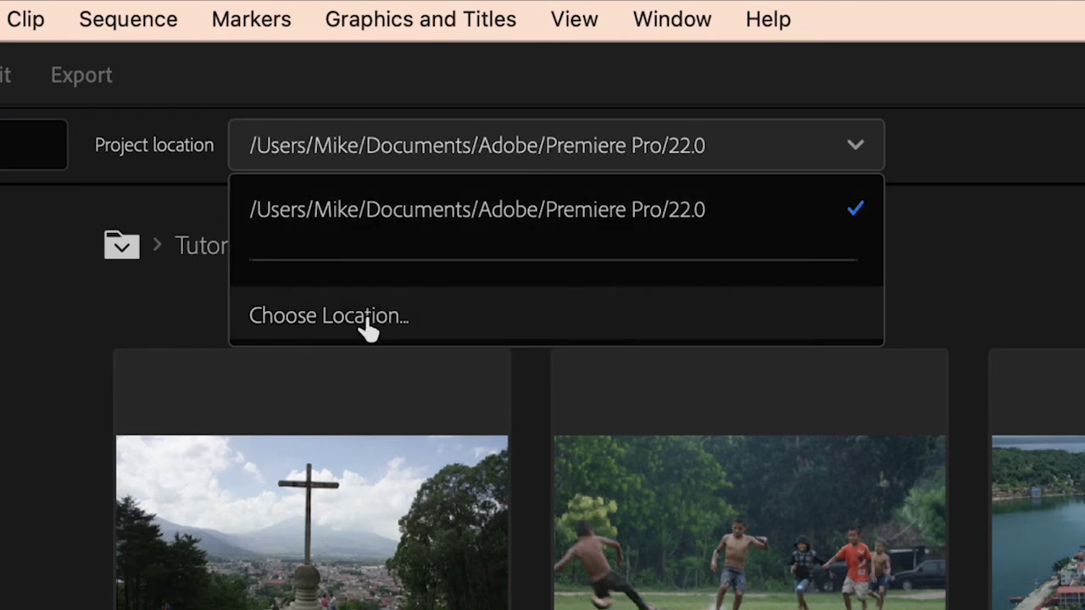
click(370, 322)
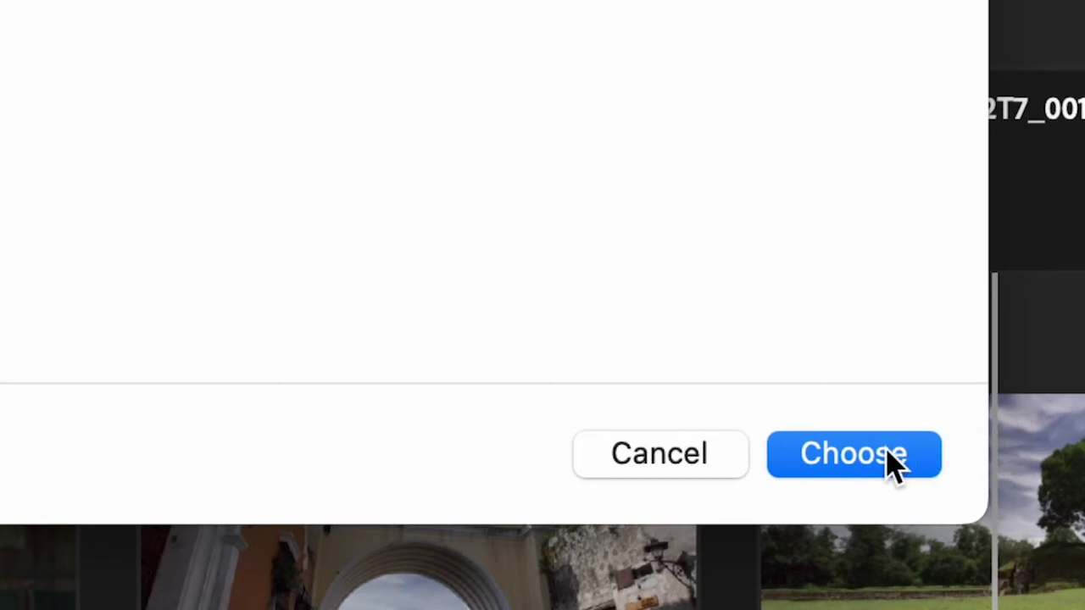
click(894, 462)
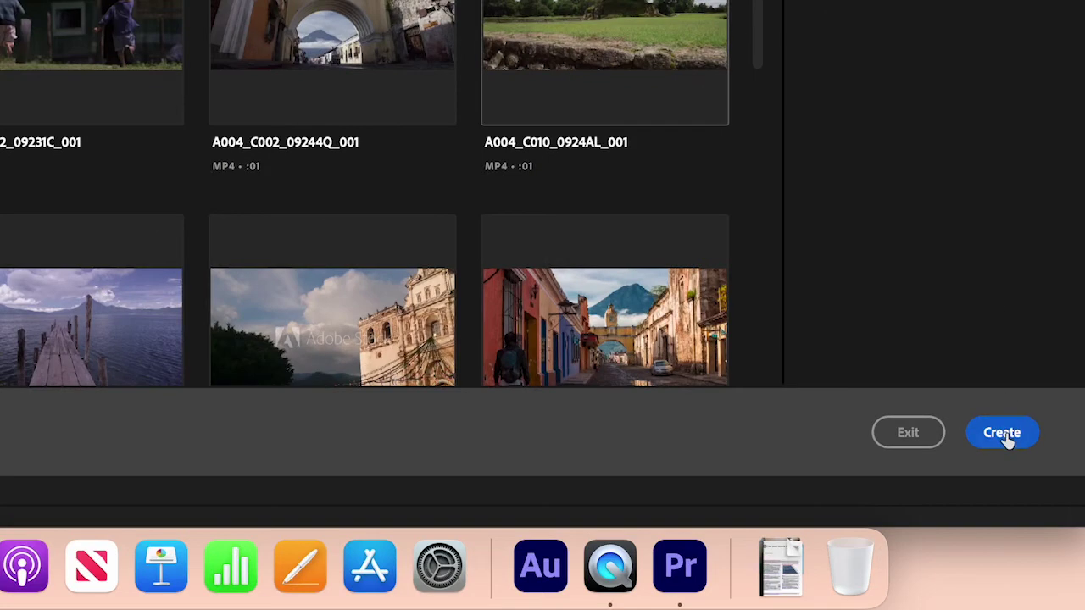
click(1008, 439)
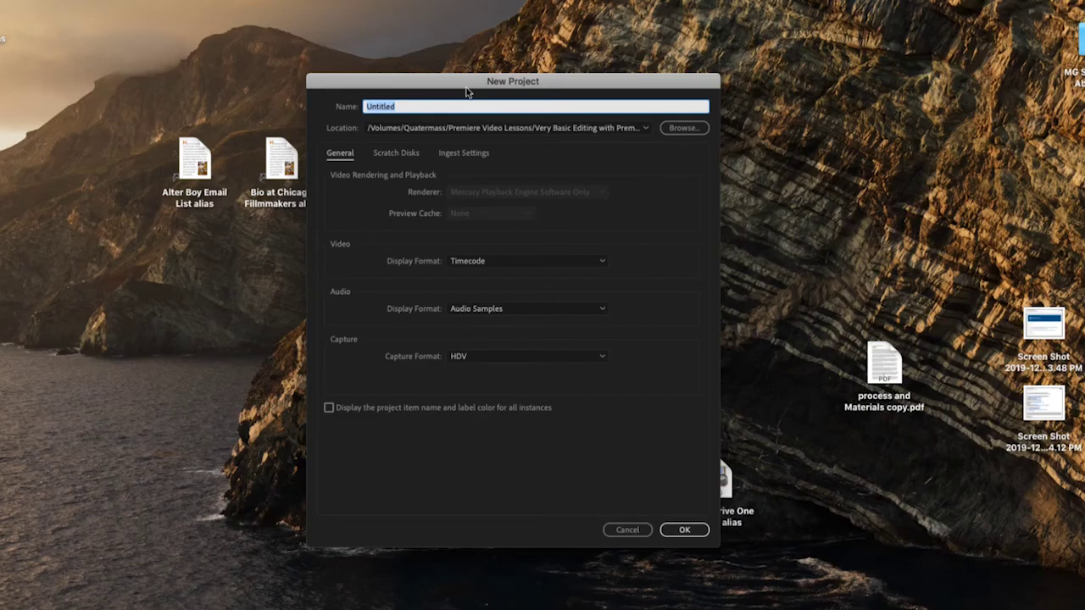
Replace the default name in the New Project dialog with "Hoverboard".
click(345, 148)
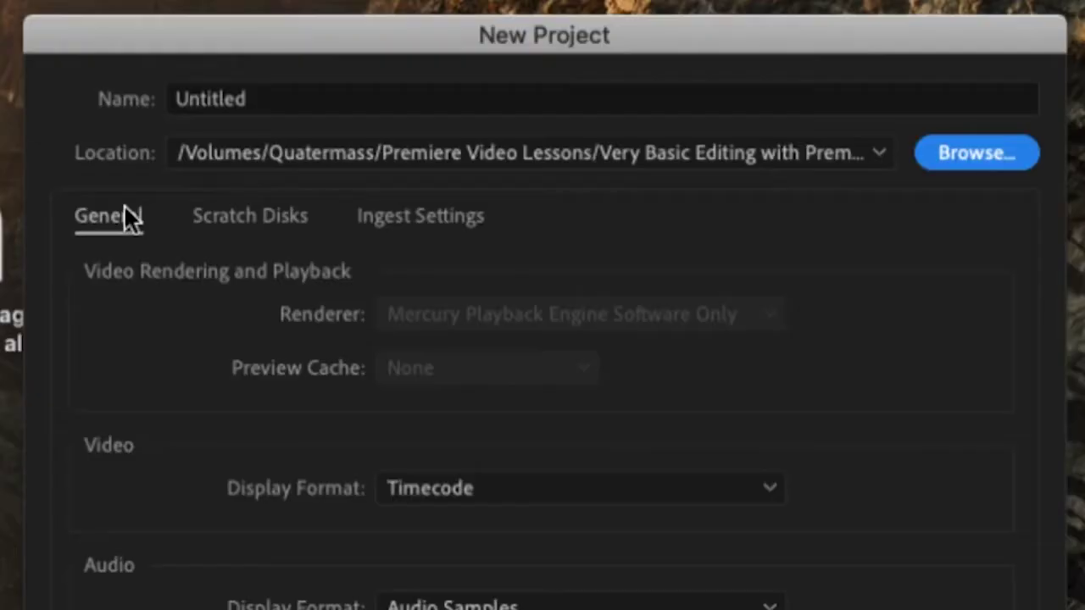
click(278, 97)
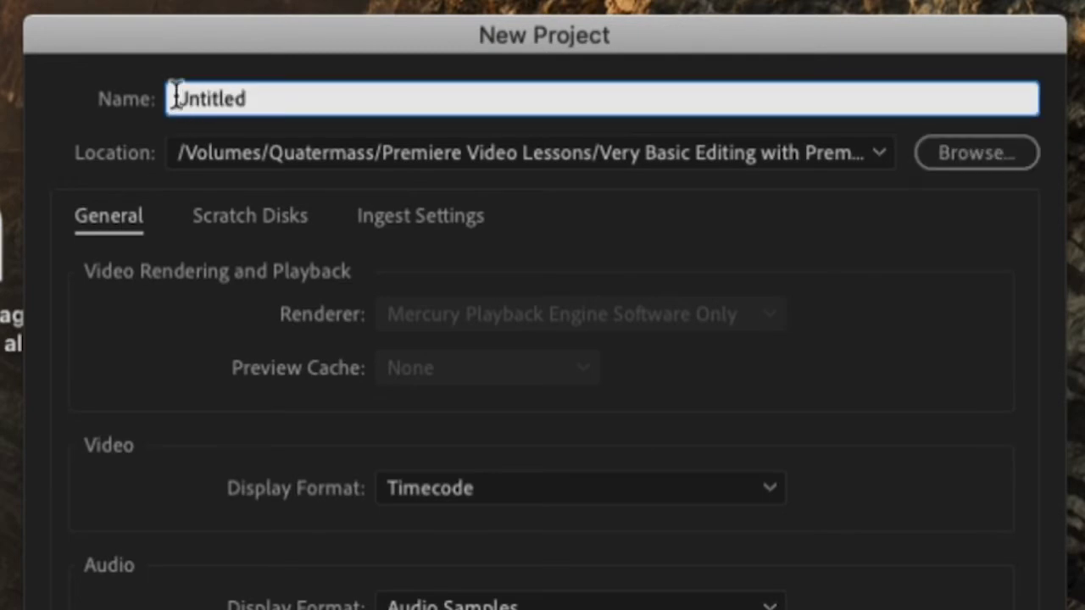
drag(280, 100, 114, 99)
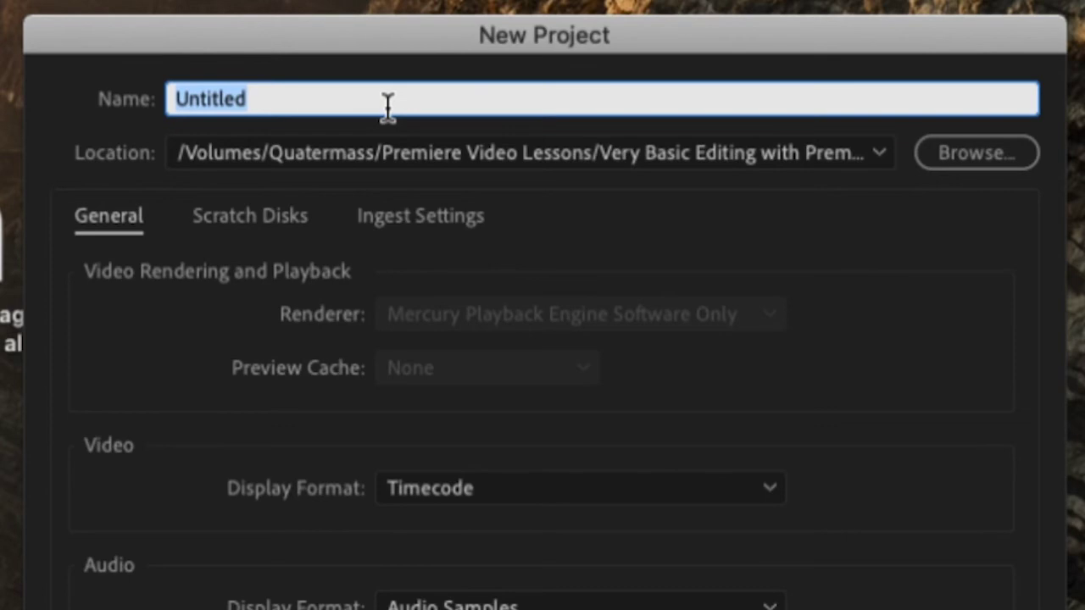
text(Hov)
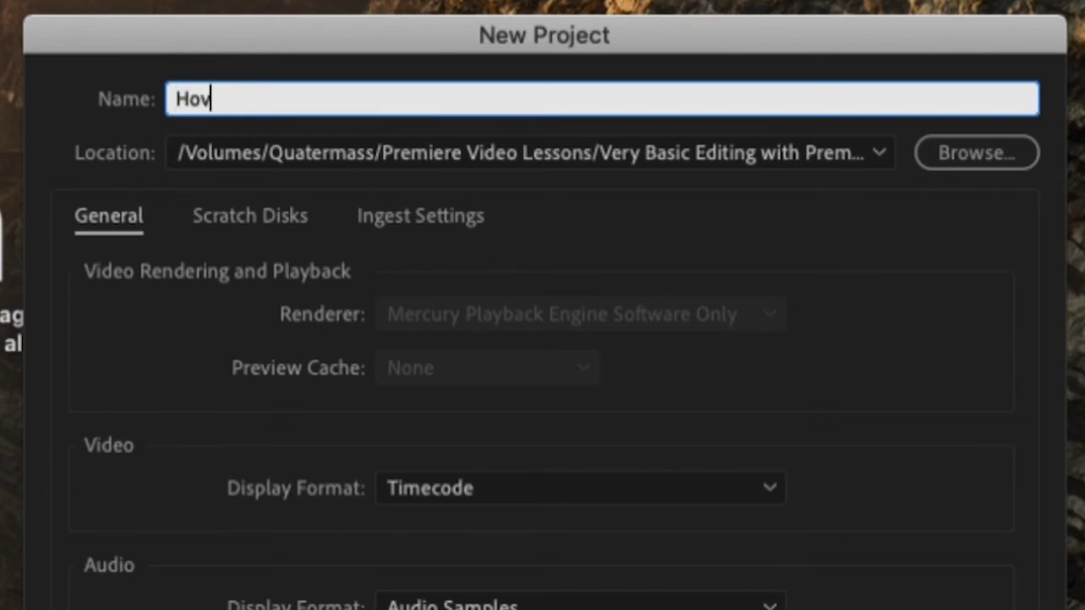
text(erboard)
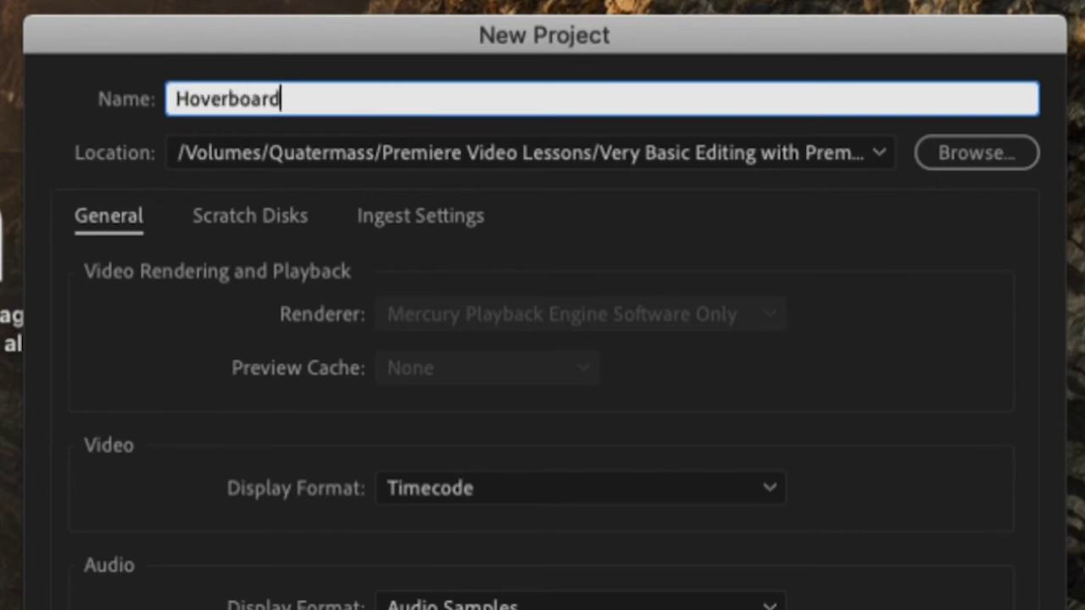
Complete the new project's name as "Hoverboard Project".
text( Proje)
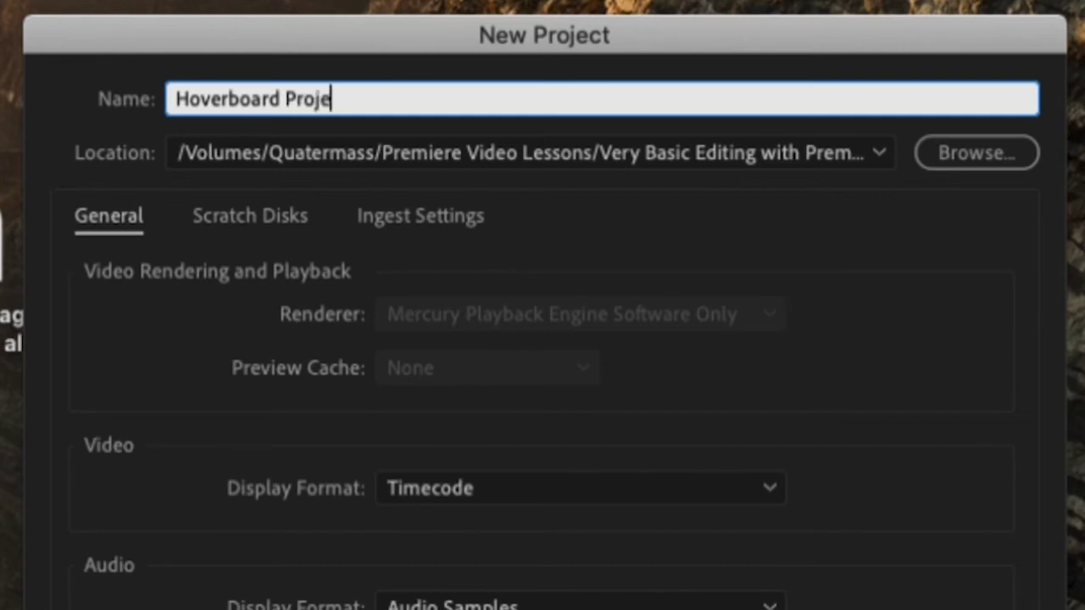
text(ct)
key(Tab)
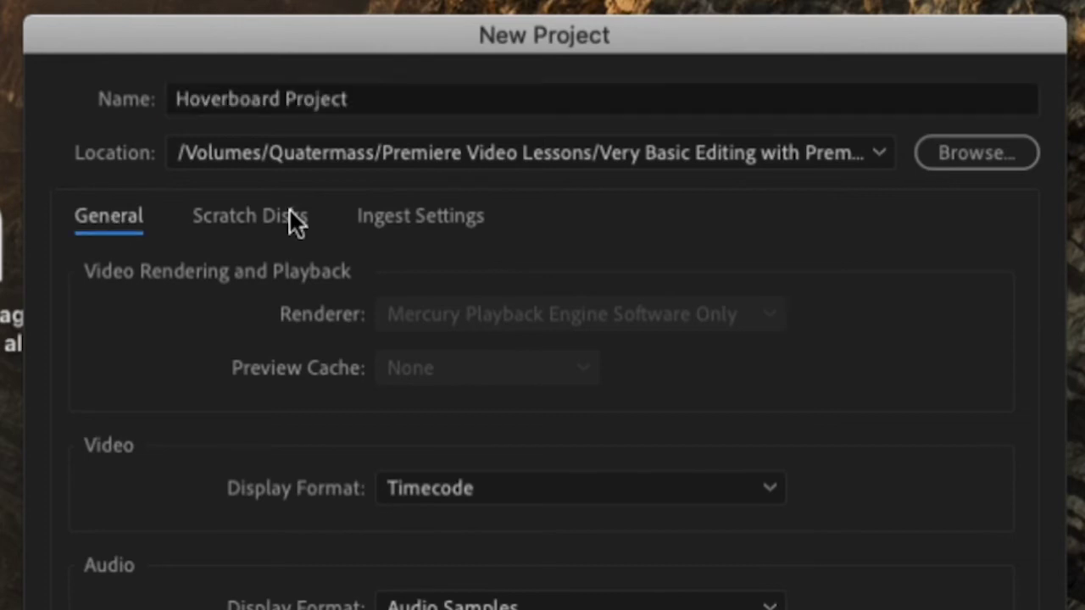
Review the new project's scratch disk, ingest and general settings, and create the project.
click(268, 219)
click(451, 216)
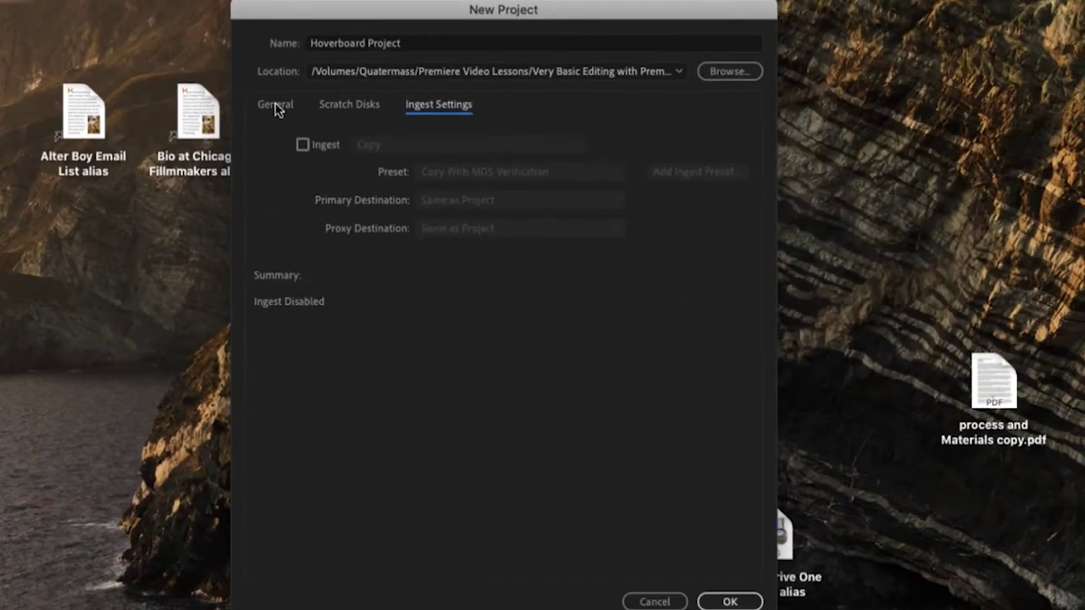
click(151, 193)
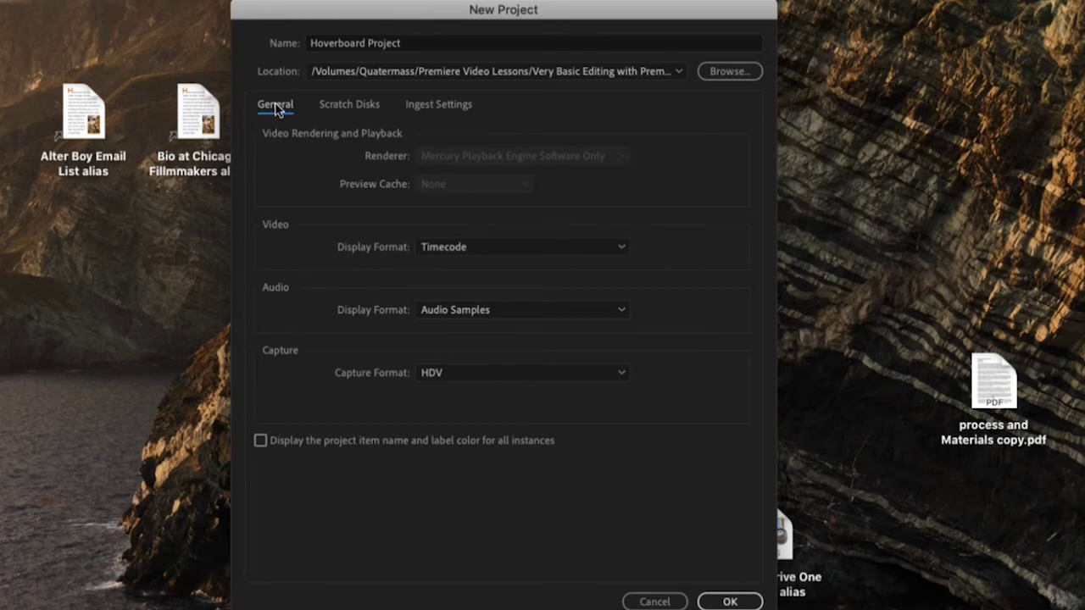
click(346, 106)
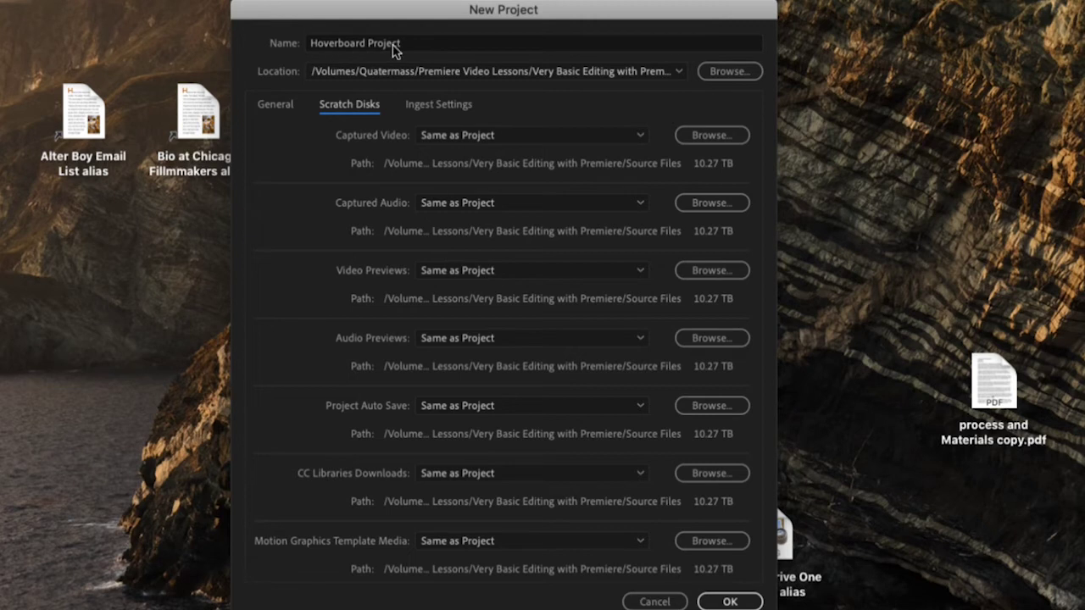
key(ctrl+shift+Tab)
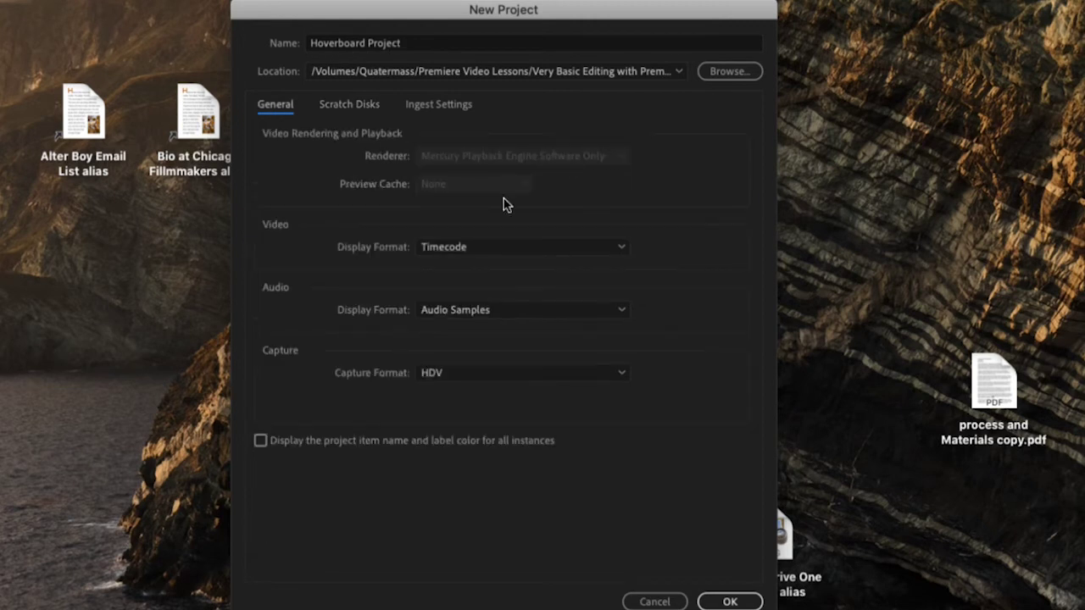
click(731, 601)
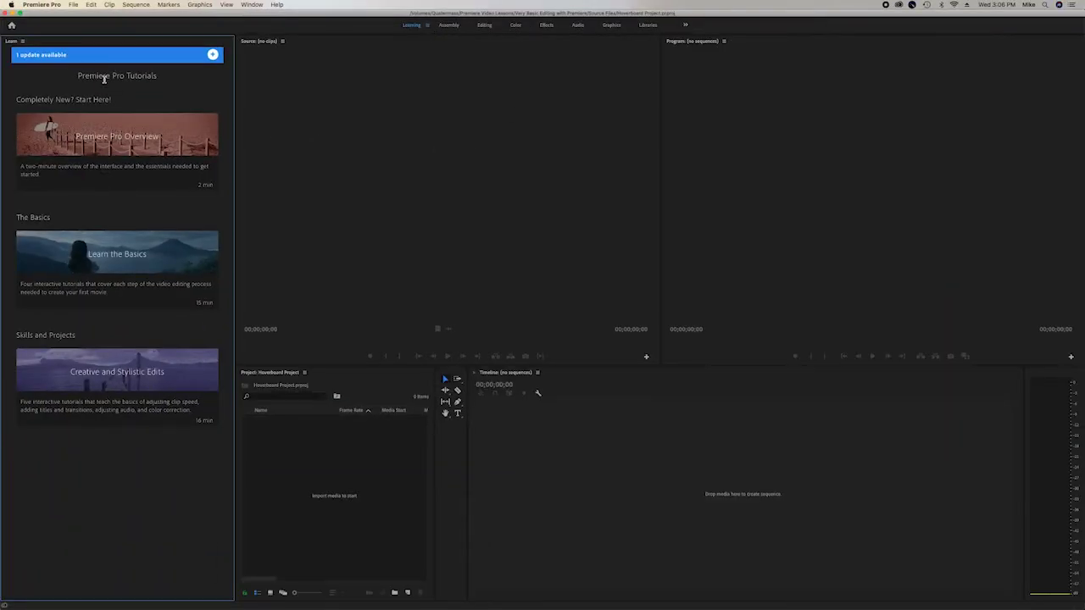
Switch the workspace from Learning to Assembly, and on to Editing.
mouse_move(72, 132)
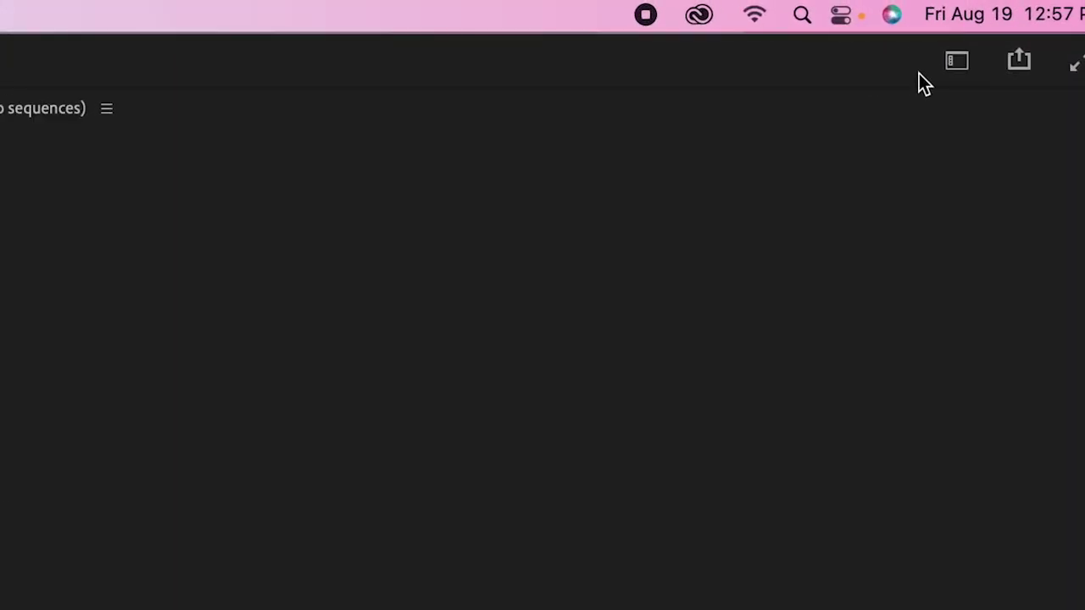
click(956, 64)
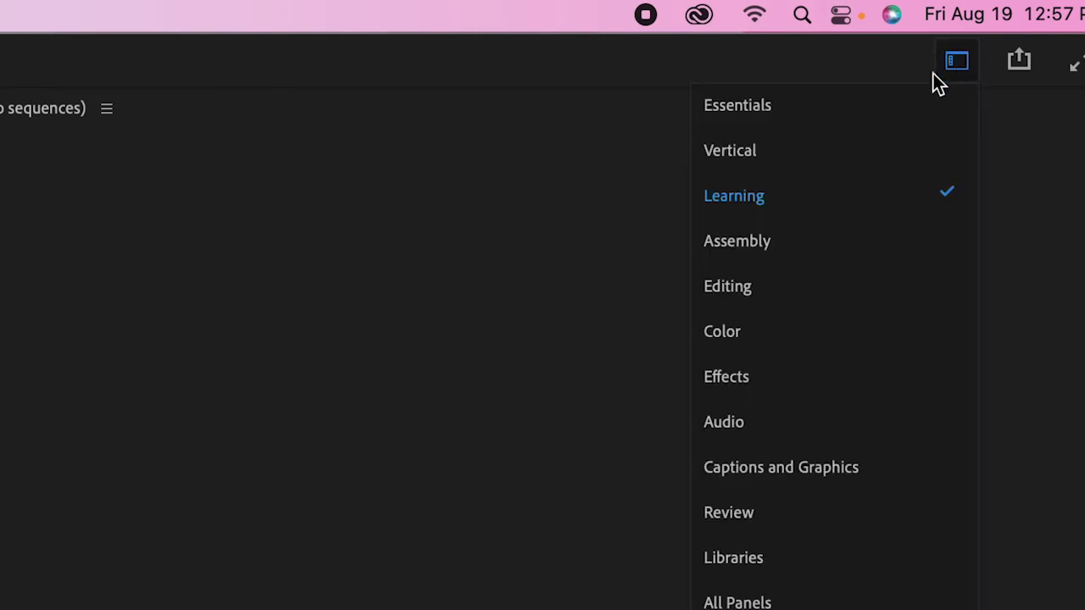
click(760, 240)
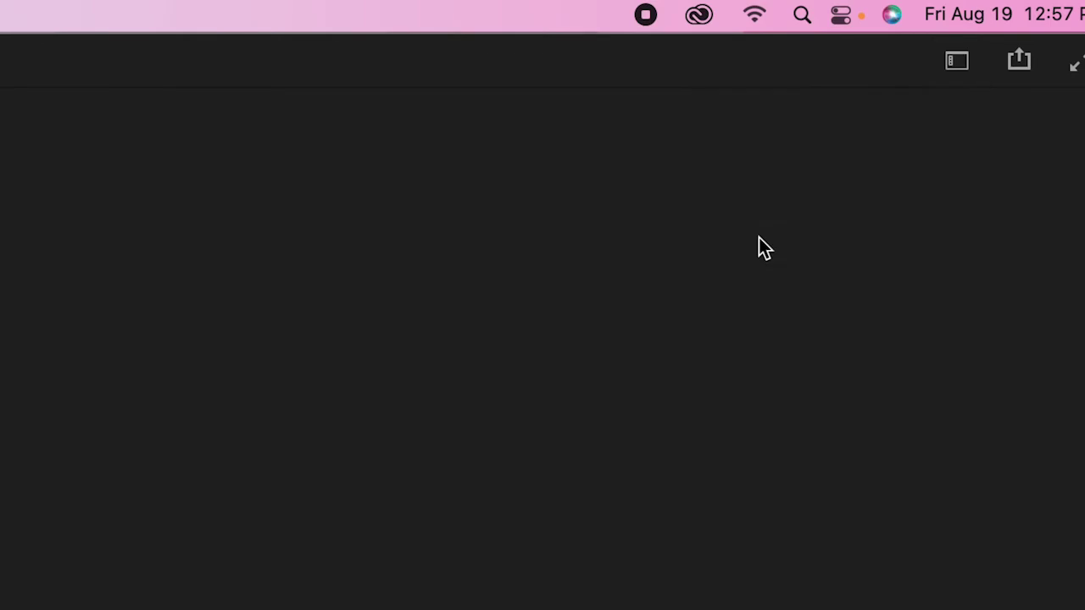
click(955, 61)
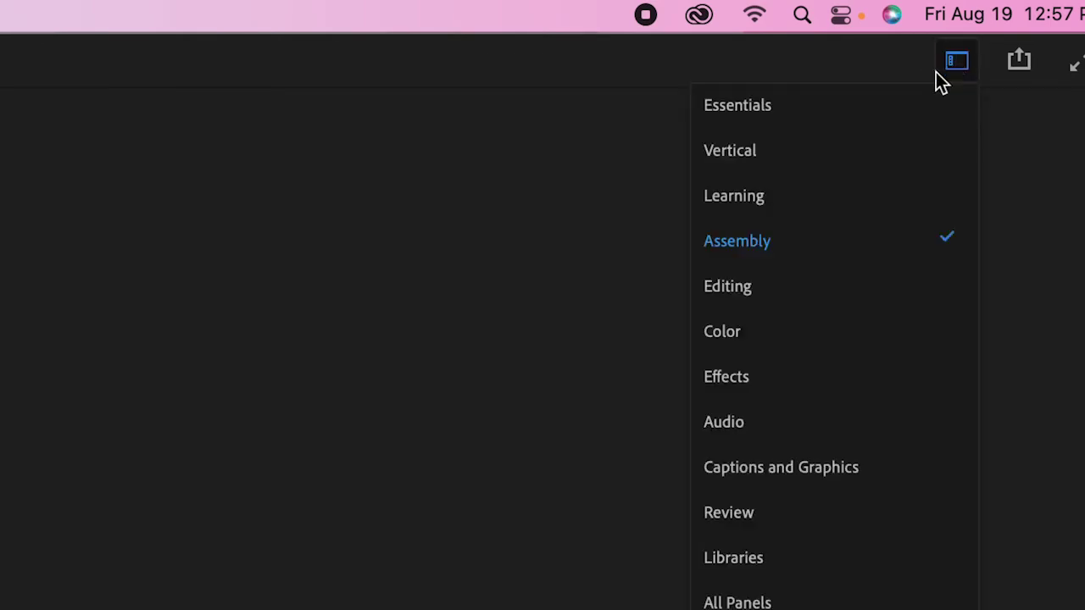
click(730, 285)
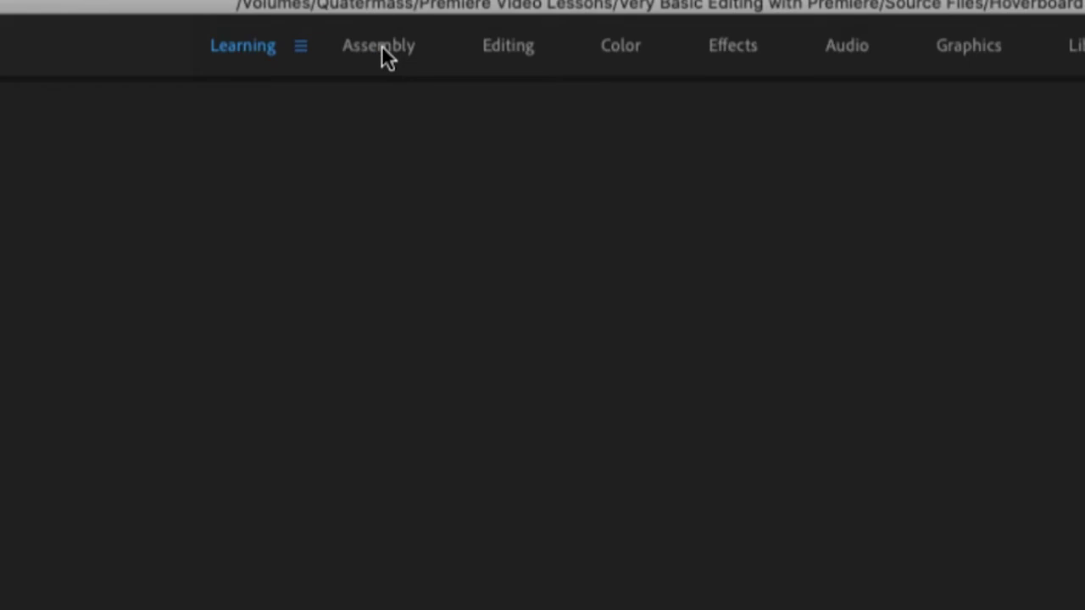
Switch to the Assembly workspace and look through the Media Browser, Audio Clip Mixer and Libraries, returning to the Hoverboard Project contents.
click(983, 32)
click(381, 45)
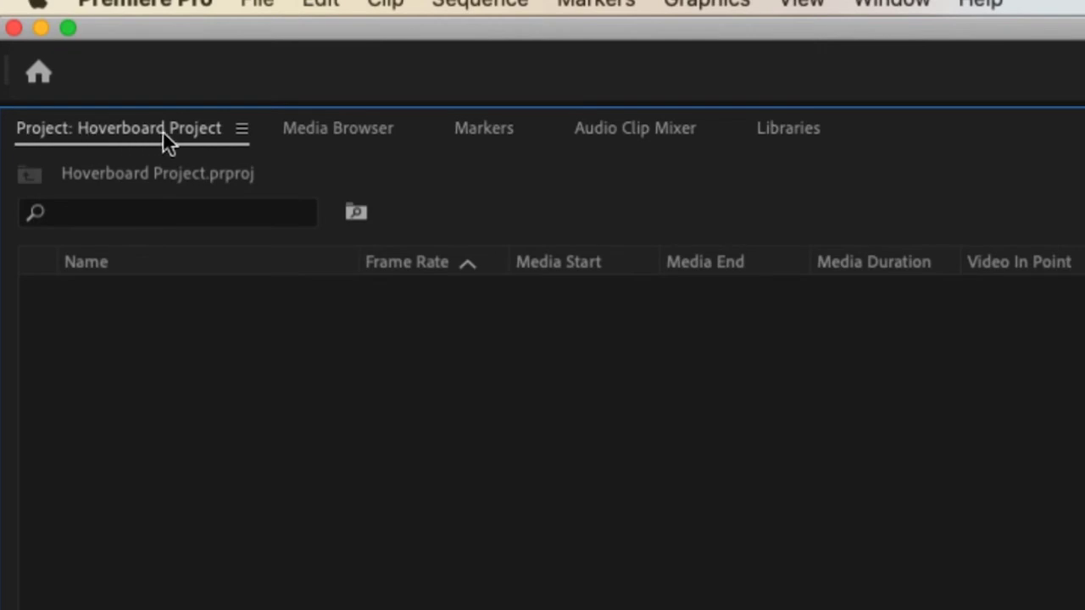
click(327, 131)
click(609, 129)
click(776, 127)
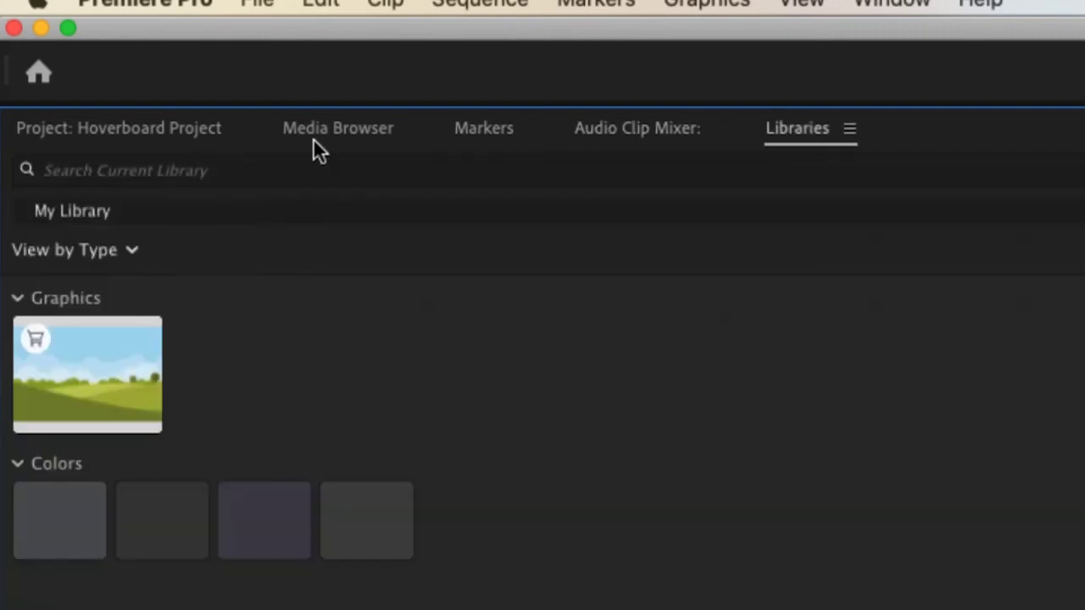
click(164, 138)
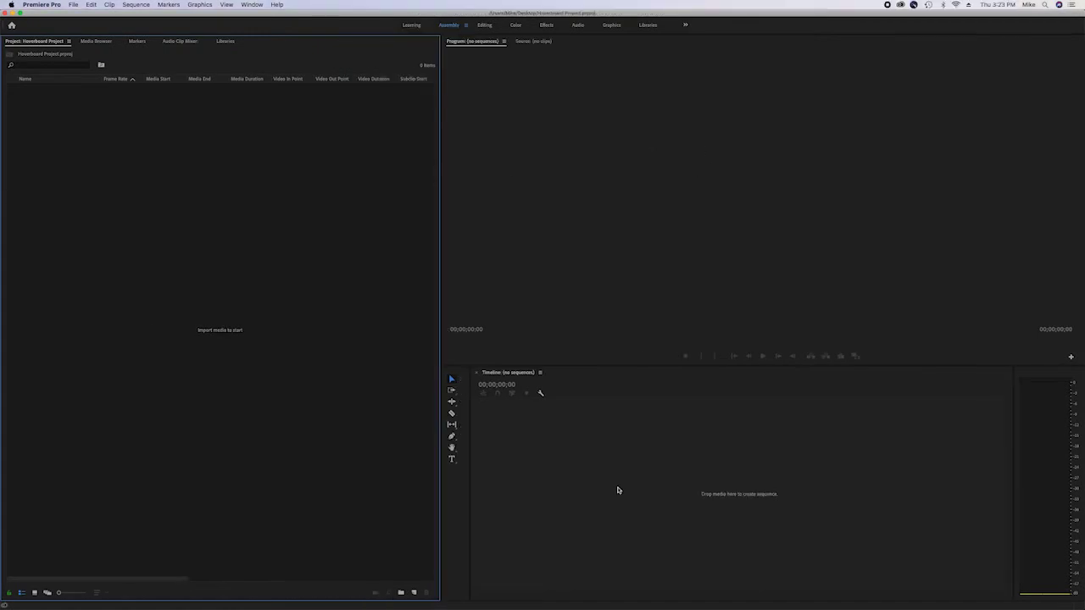
Activate the Program monitor, the Timeline and the Project panel in turn to examine how the active area is outlined.
click(558, 142)
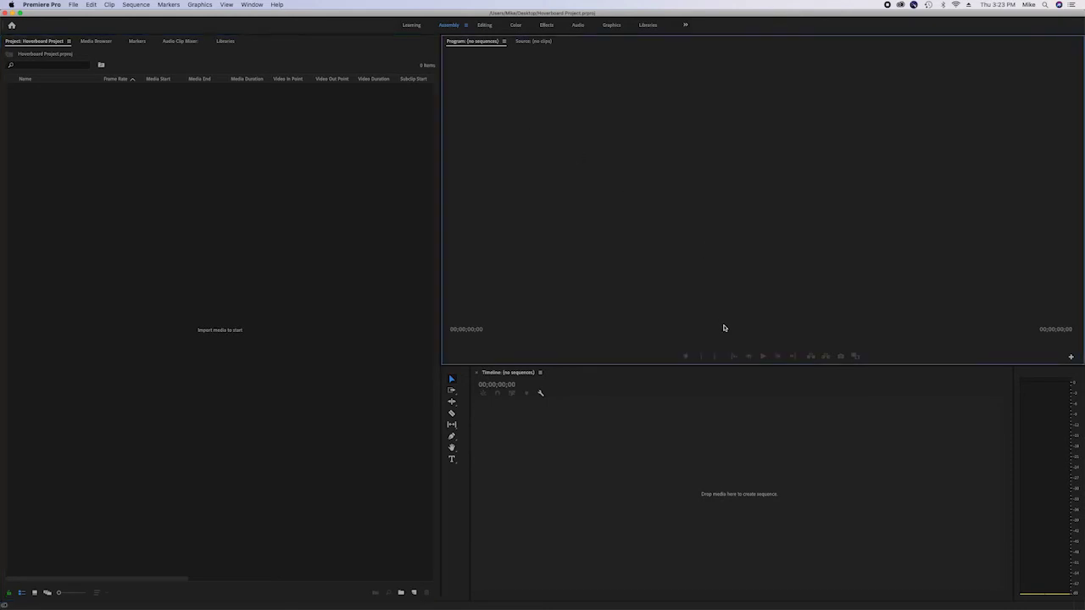
click(728, 383)
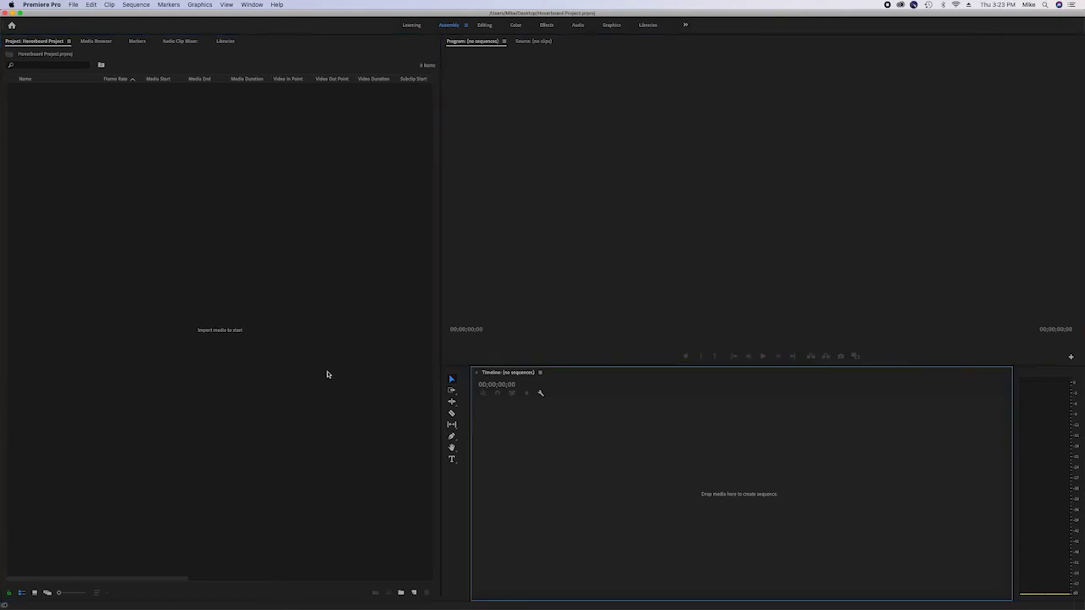
click(296, 371)
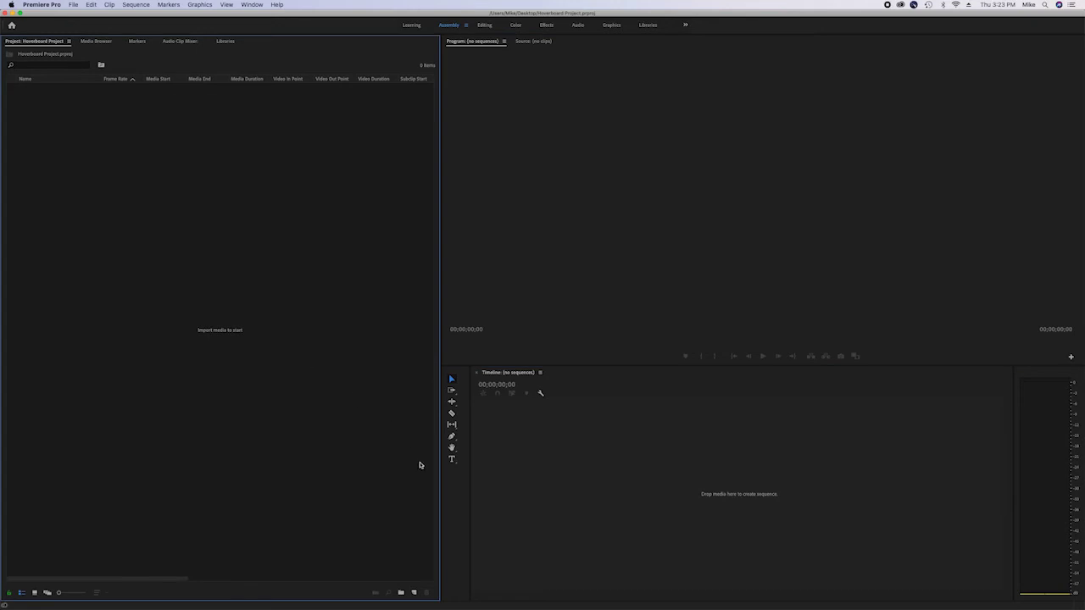
click(449, 491)
click(582, 157)
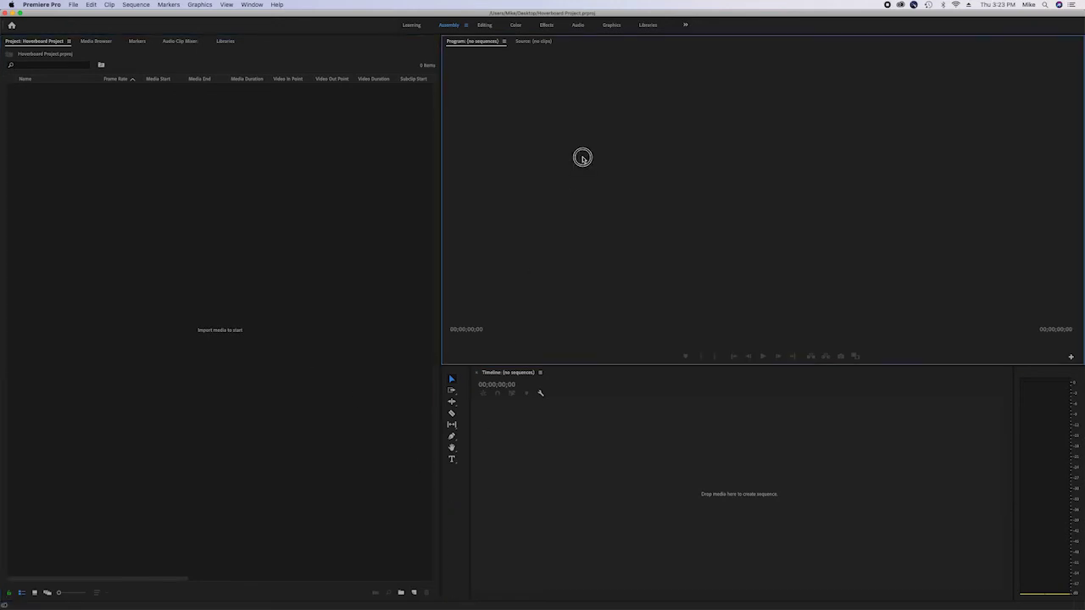
click(677, 381)
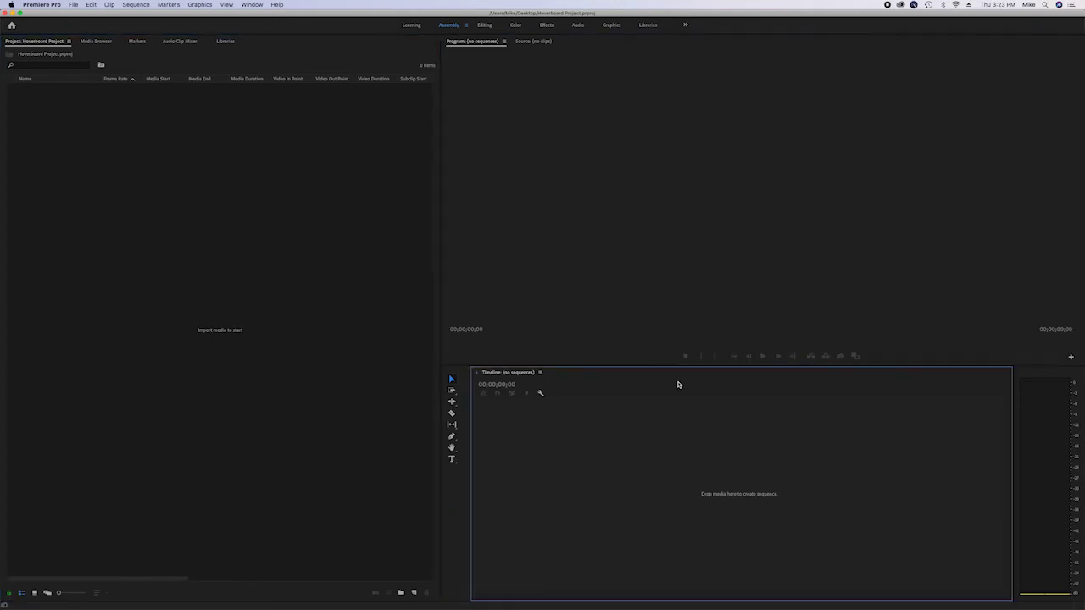
click(292, 202)
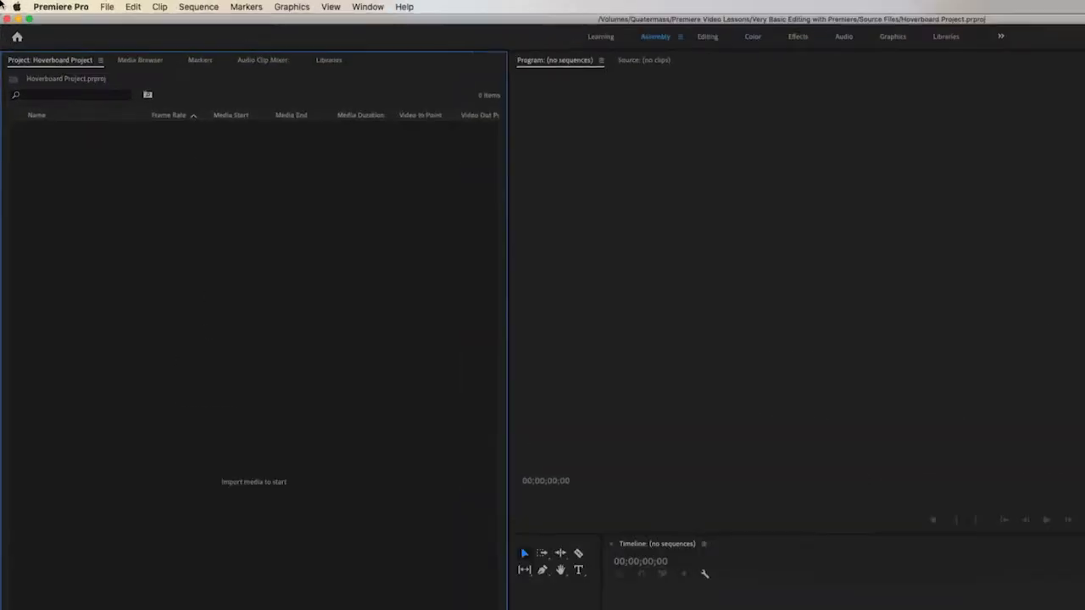
click(109, 8)
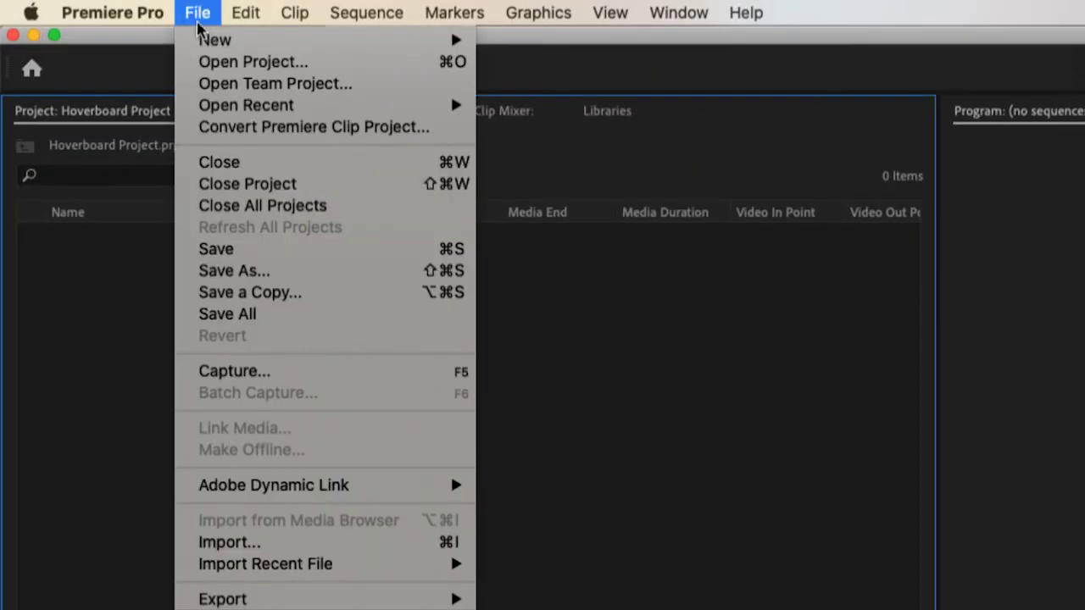
click(235, 548)
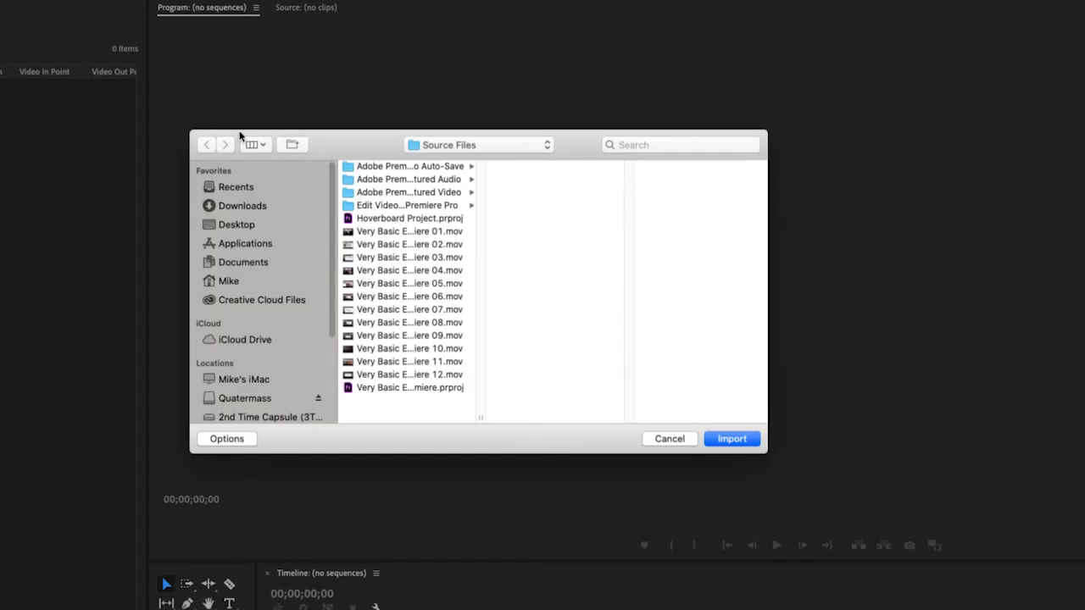
drag(357, 148, 377, 150)
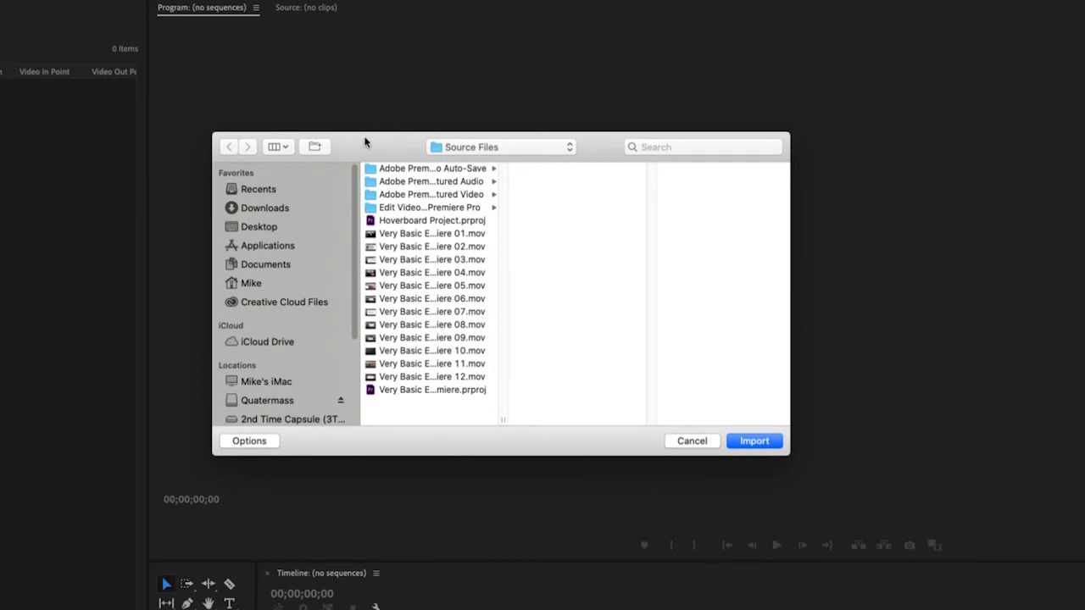
key(Escape)
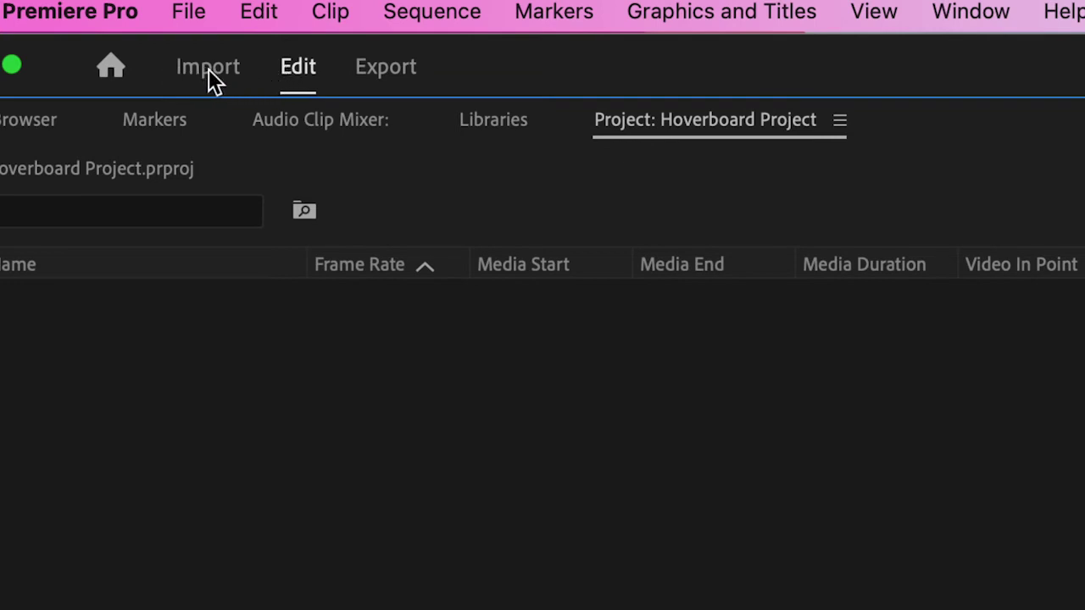
Start a media import and examine the Video Footage, Audio and Graphics subfolders of the "Edit Video with Premiere Pro" folder.
click(191, 19)
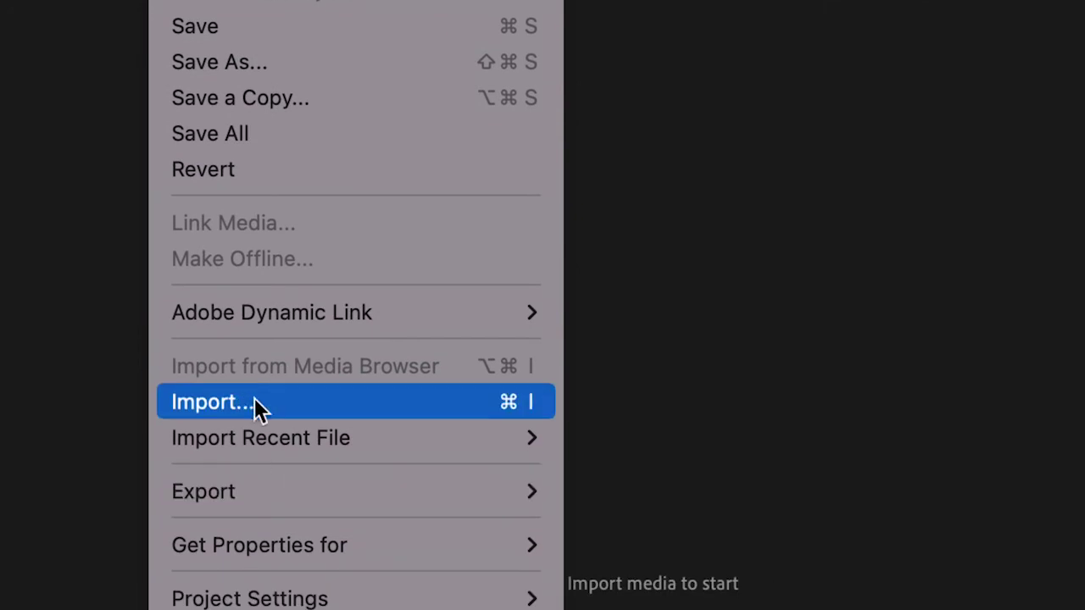
click(199, 17)
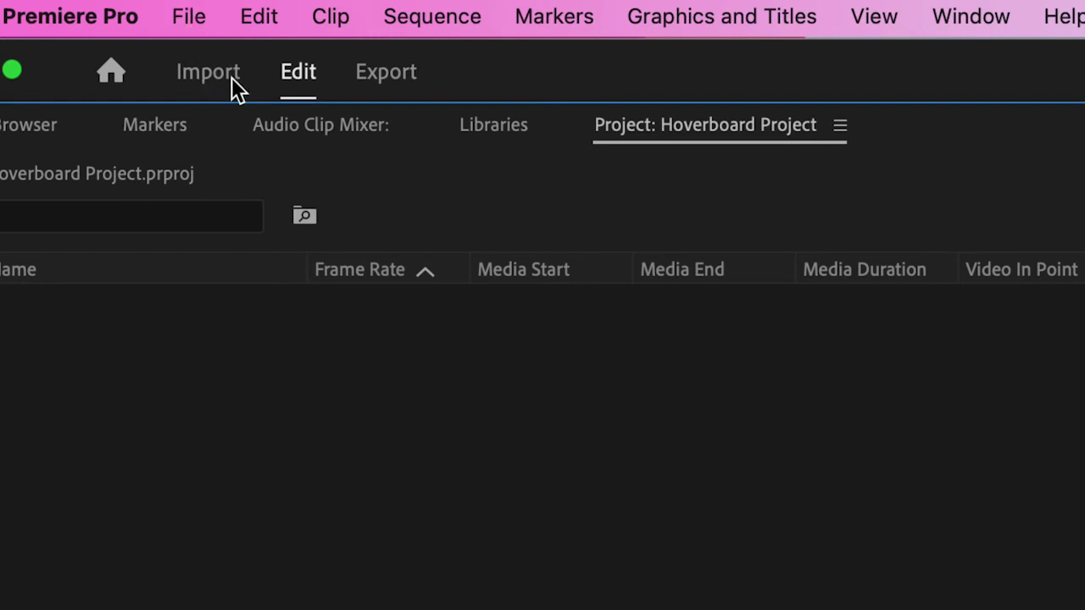
click(399, 256)
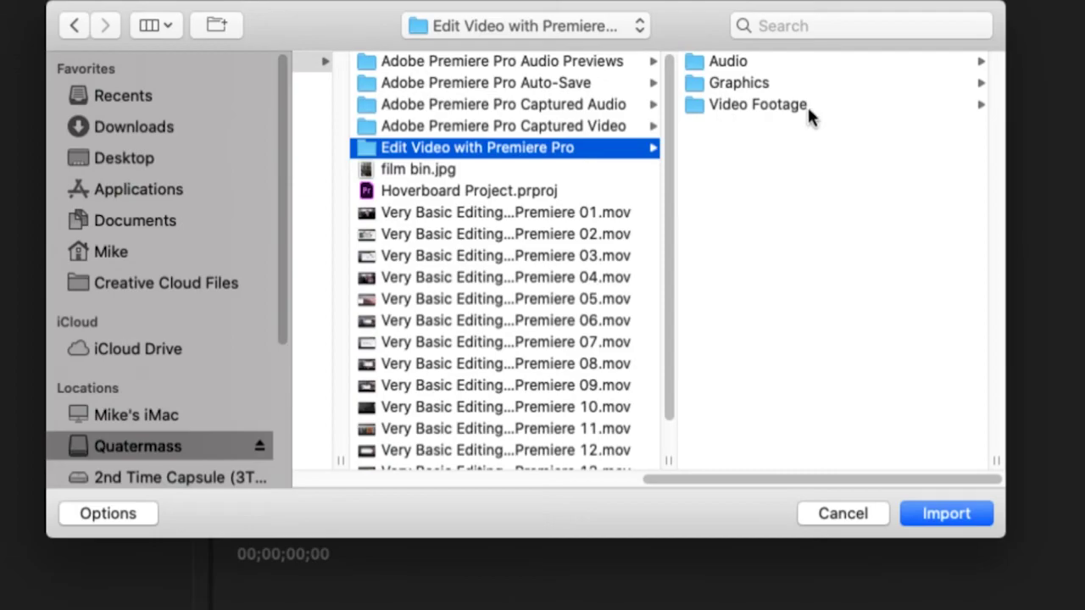
click(697, 106)
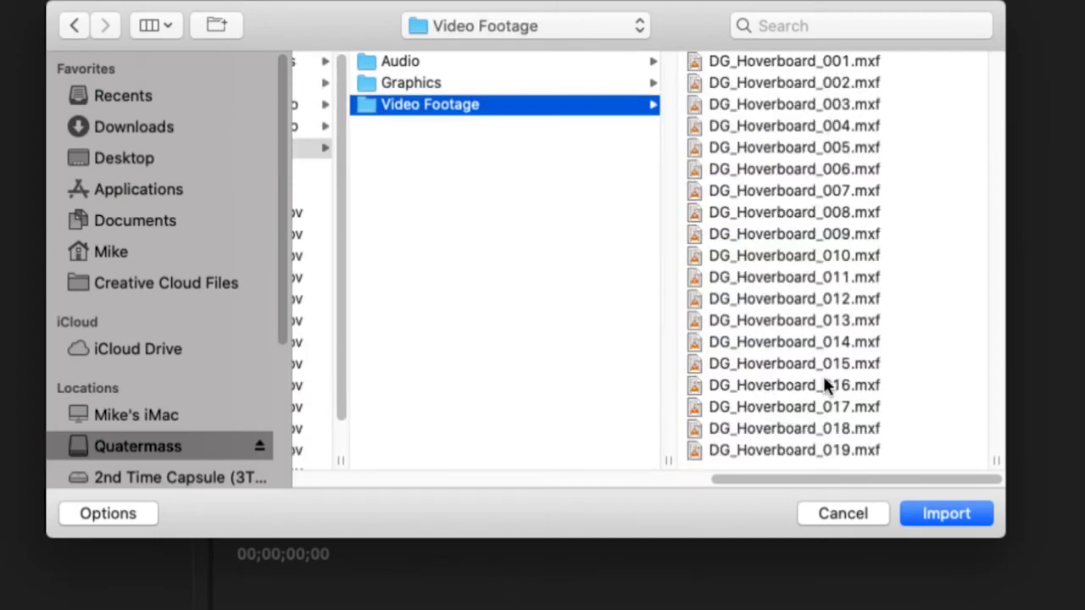
click(366, 67)
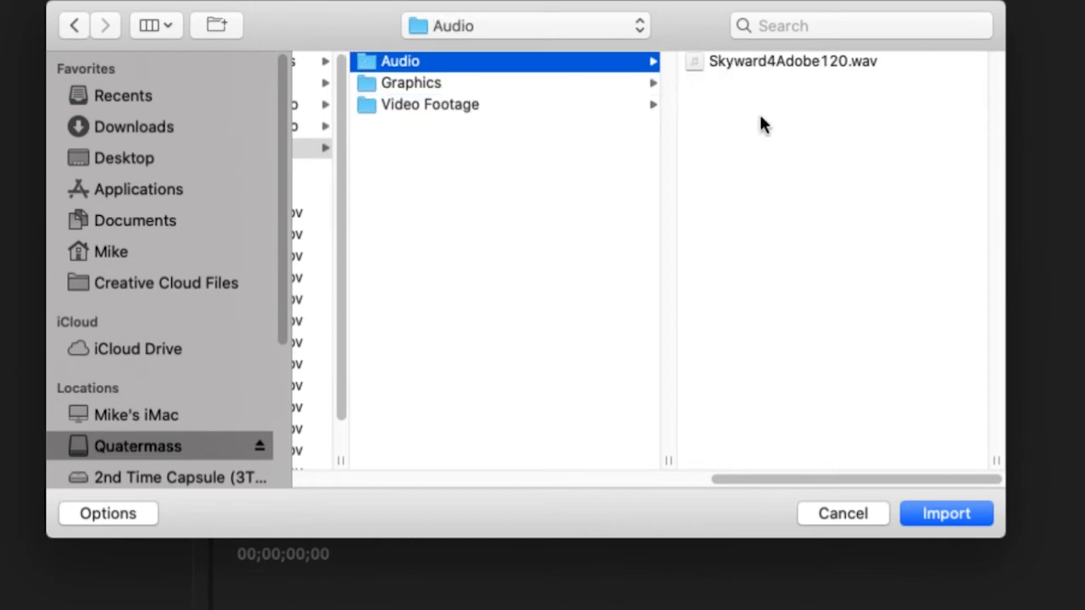
click(371, 85)
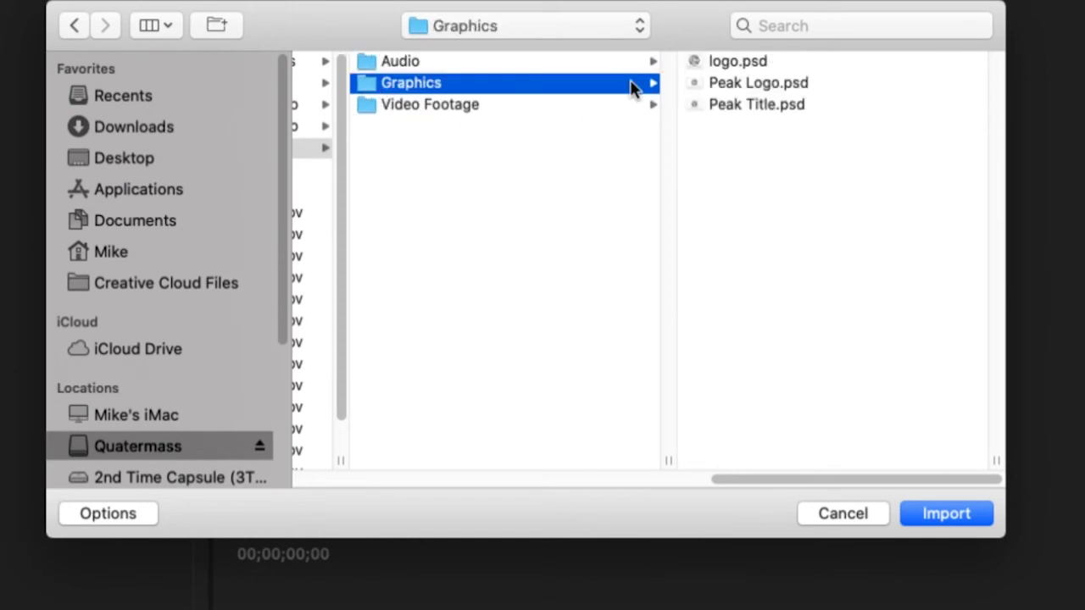
click(386, 141)
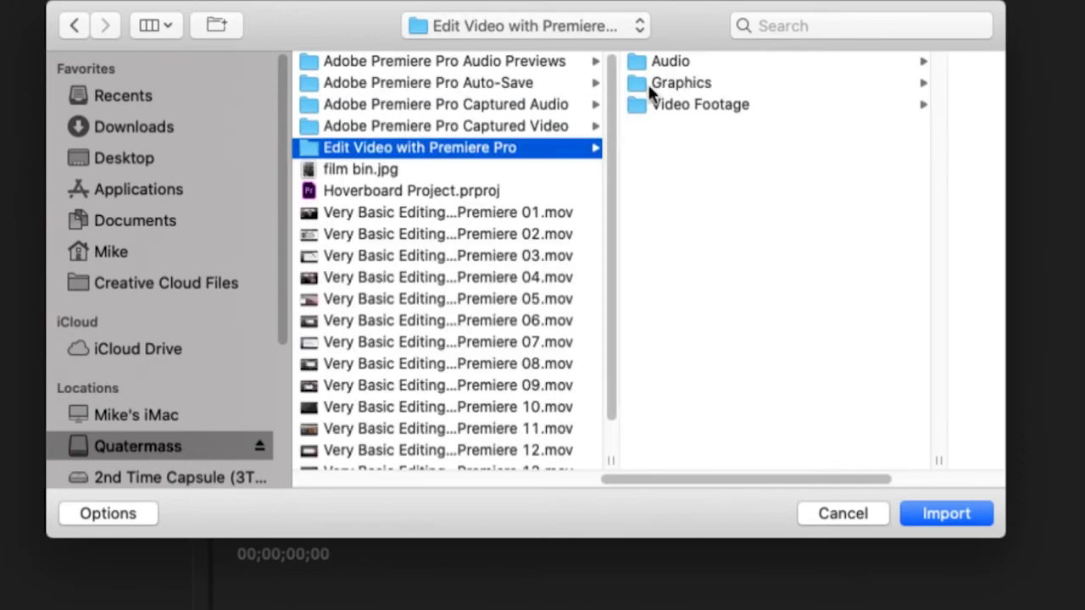
Select the Audio, Graphics and Video Footage folders together and import them into the project.
click(640, 60)
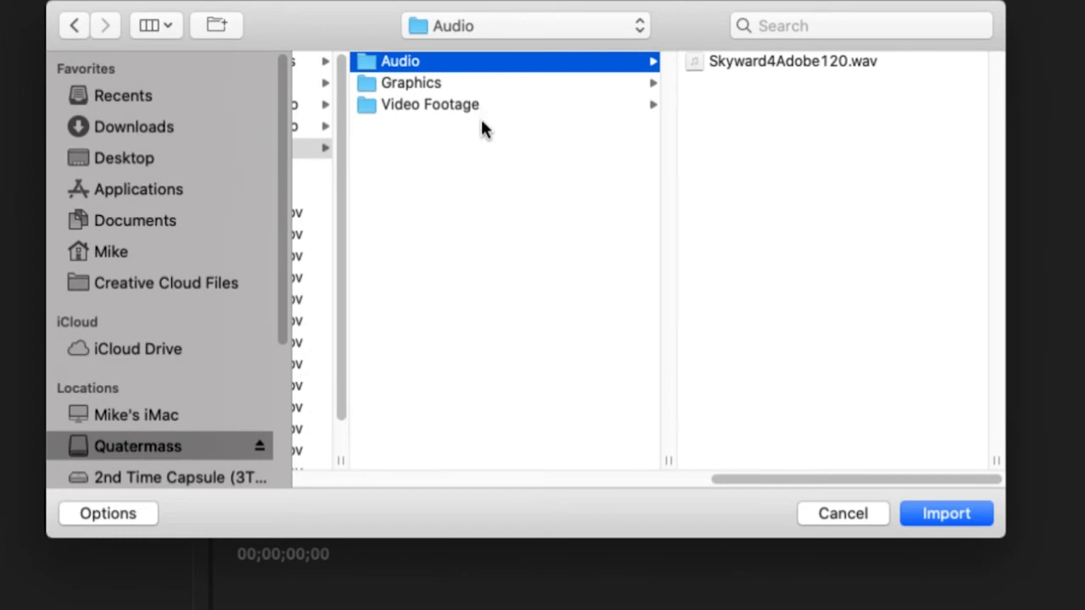
shift+click(368, 105)
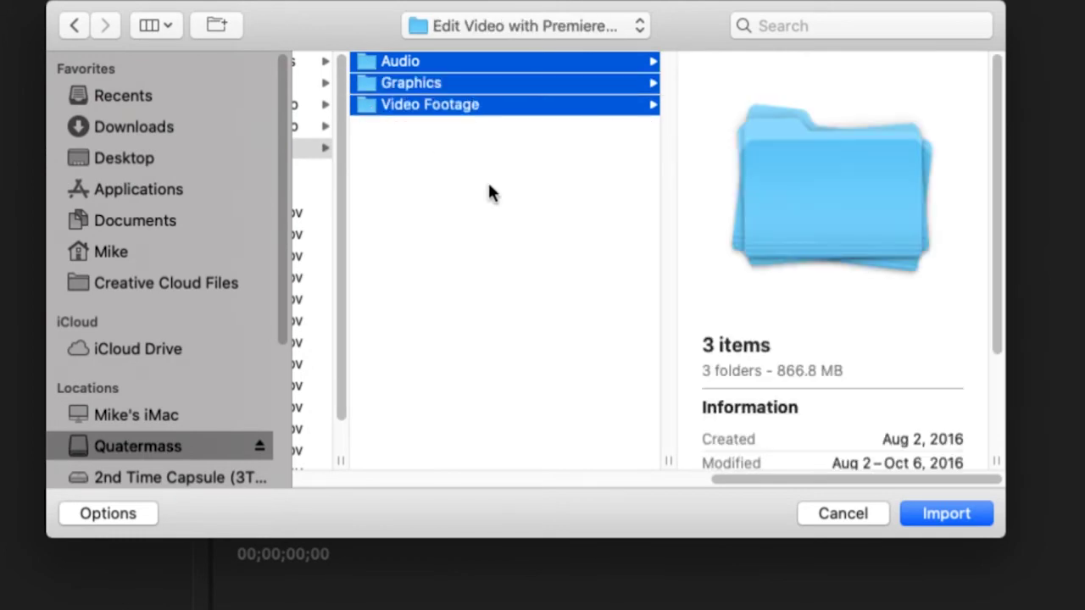
click(950, 512)
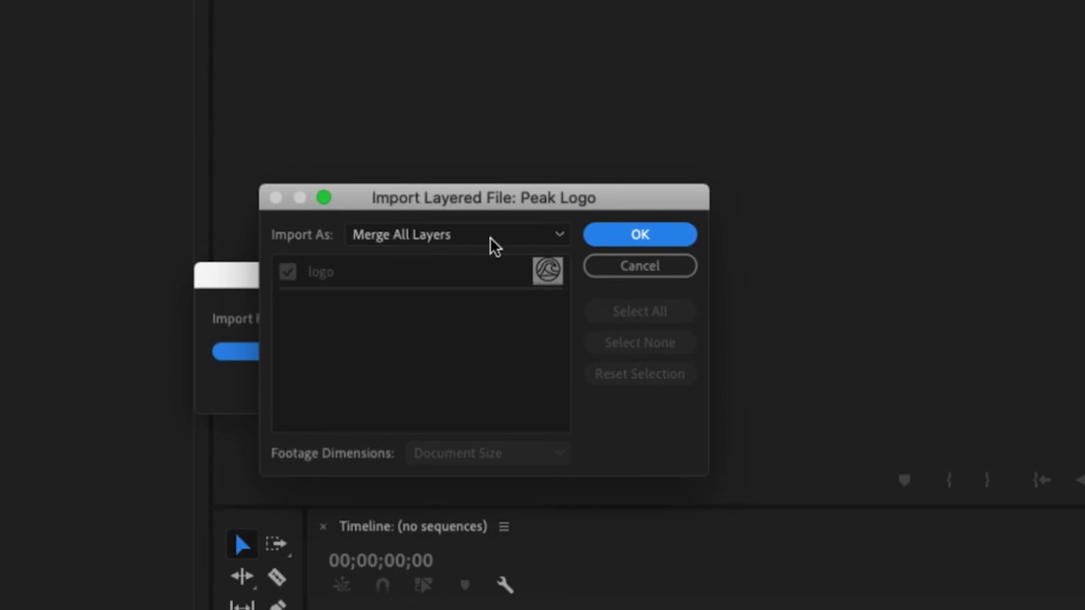
Import the layered Peak Logo, Peak Title and logo files with the Merge All Layers option.
click(494, 245)
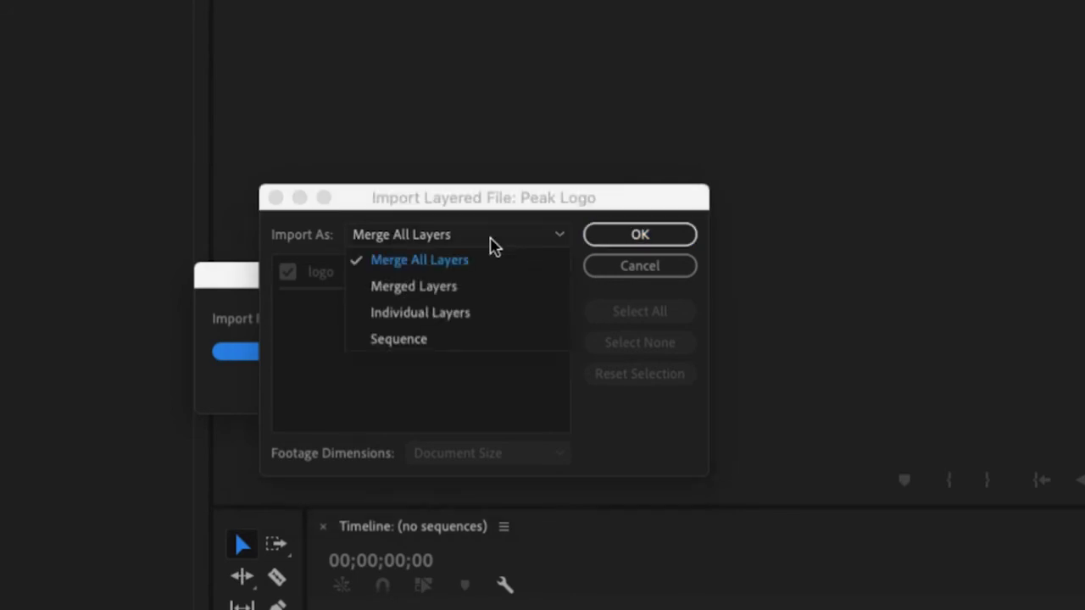
click(437, 260)
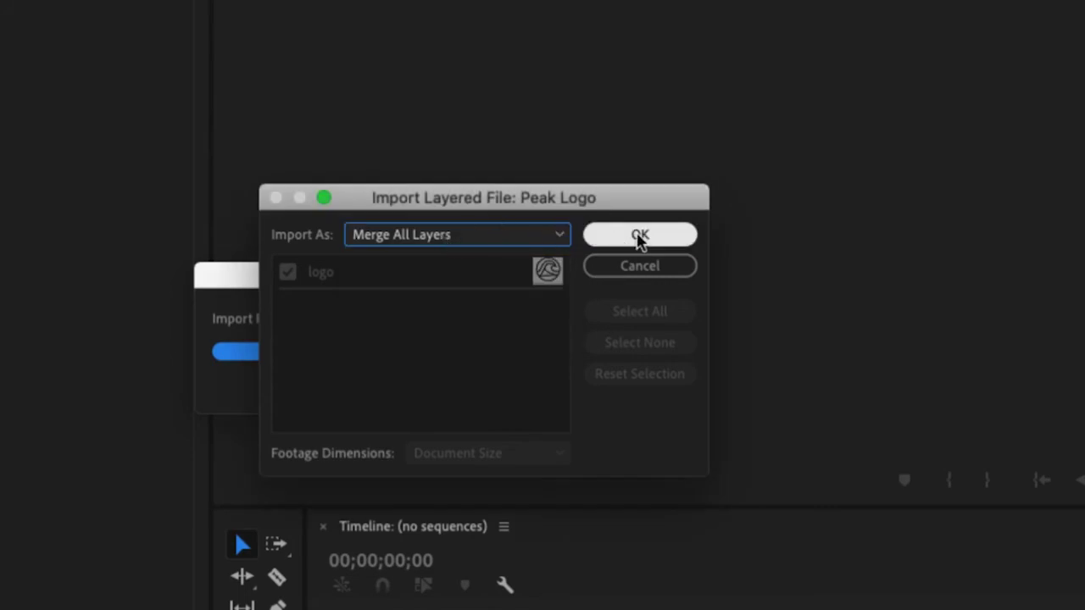
click(641, 237)
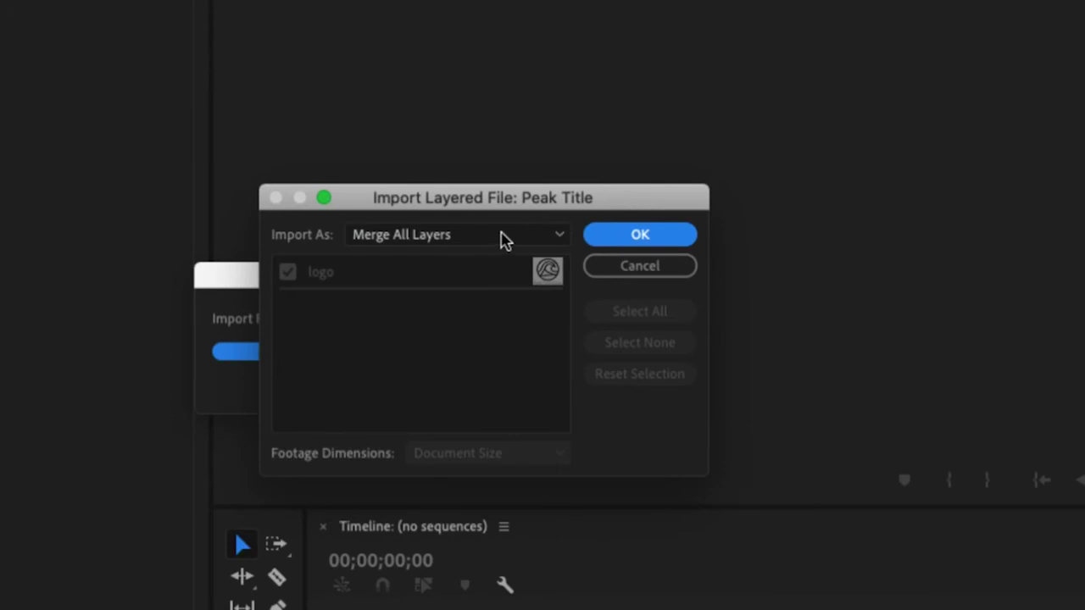
click(627, 236)
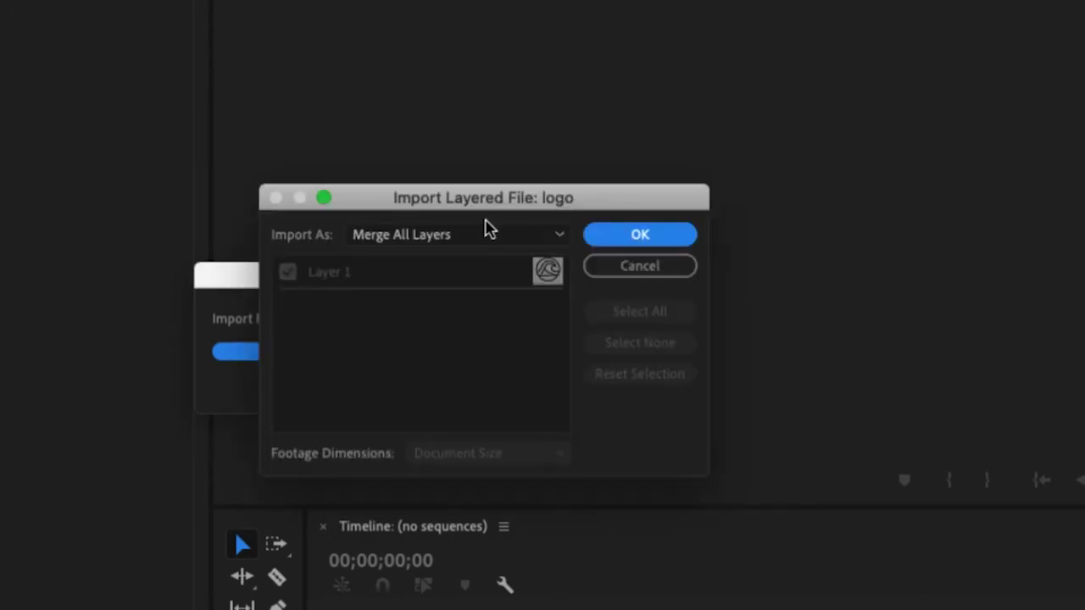
click(643, 237)
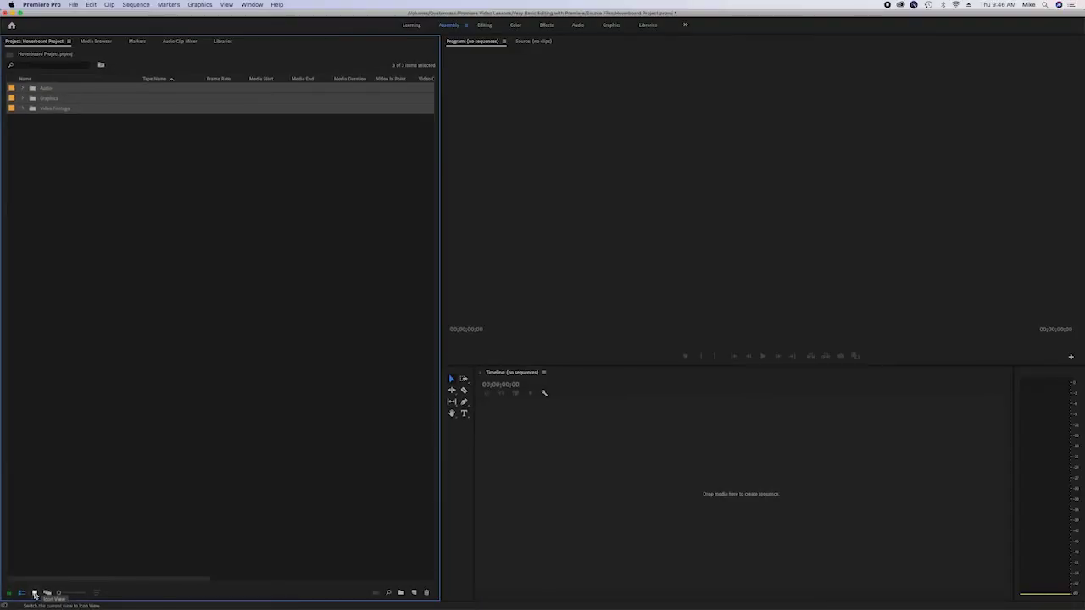
Compare the icon and list views of the project bins, leave them in Icon View and clear the selection.
click(34, 594)
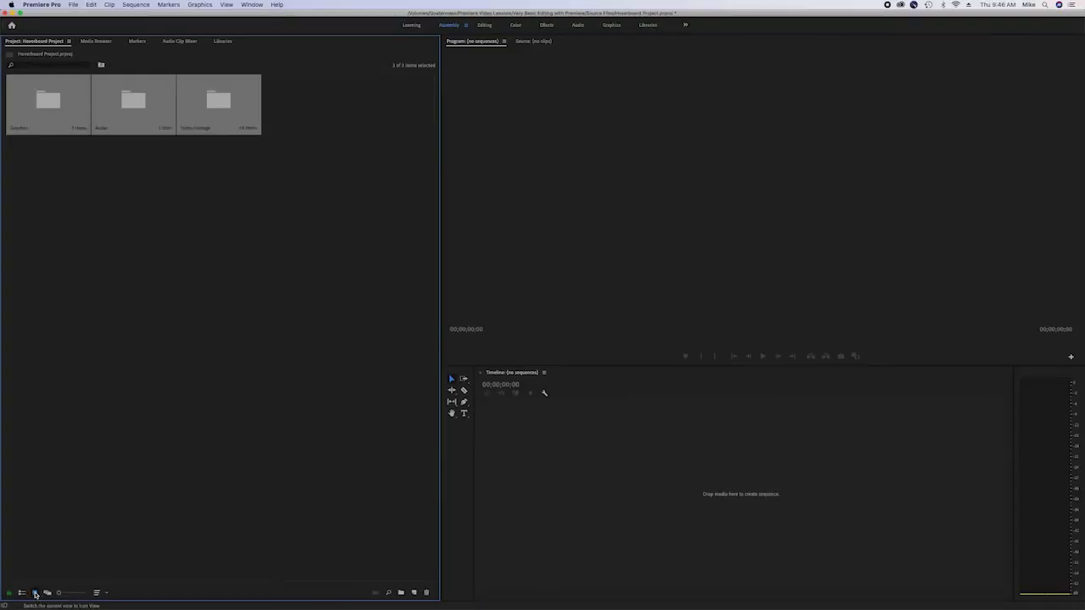
click(20, 594)
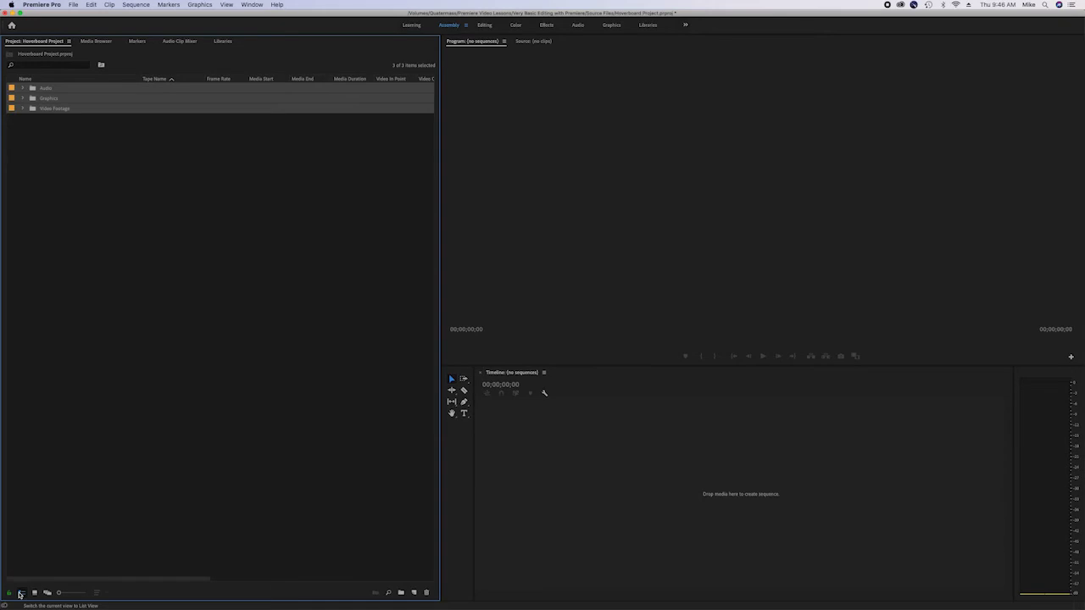
click(34, 594)
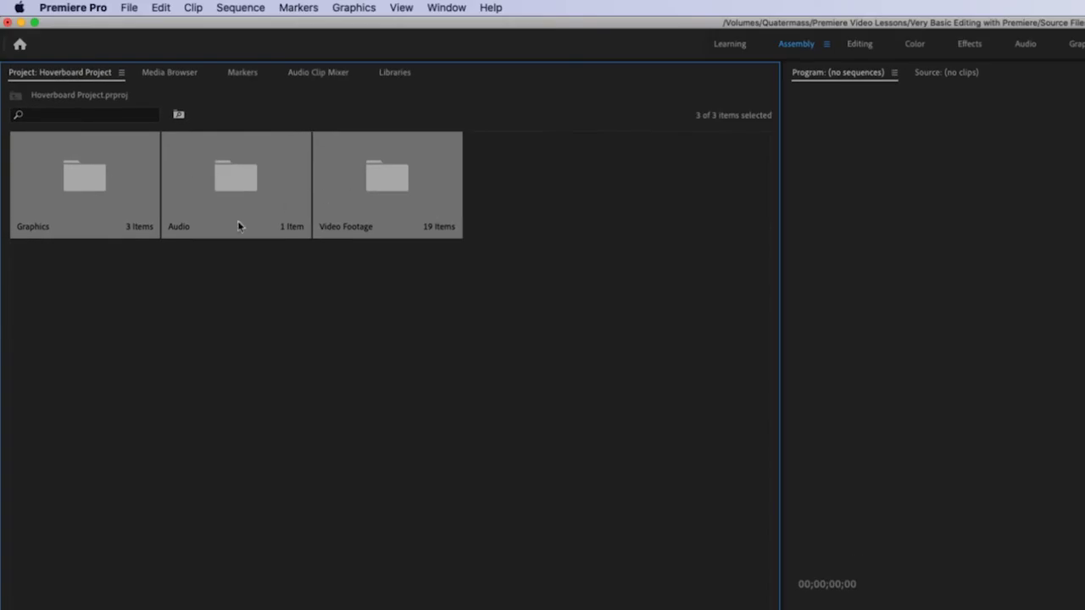
click(206, 299)
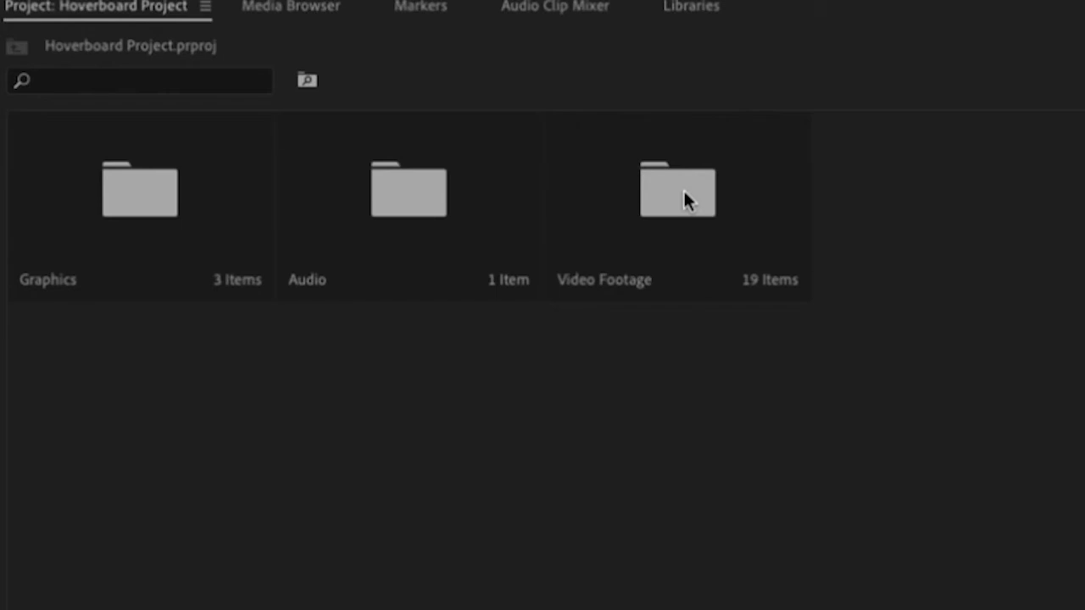
Open the Video Footage bin and dock it in the Project panel group between Hoverboard Project and Media Browser.
double_click(684, 188)
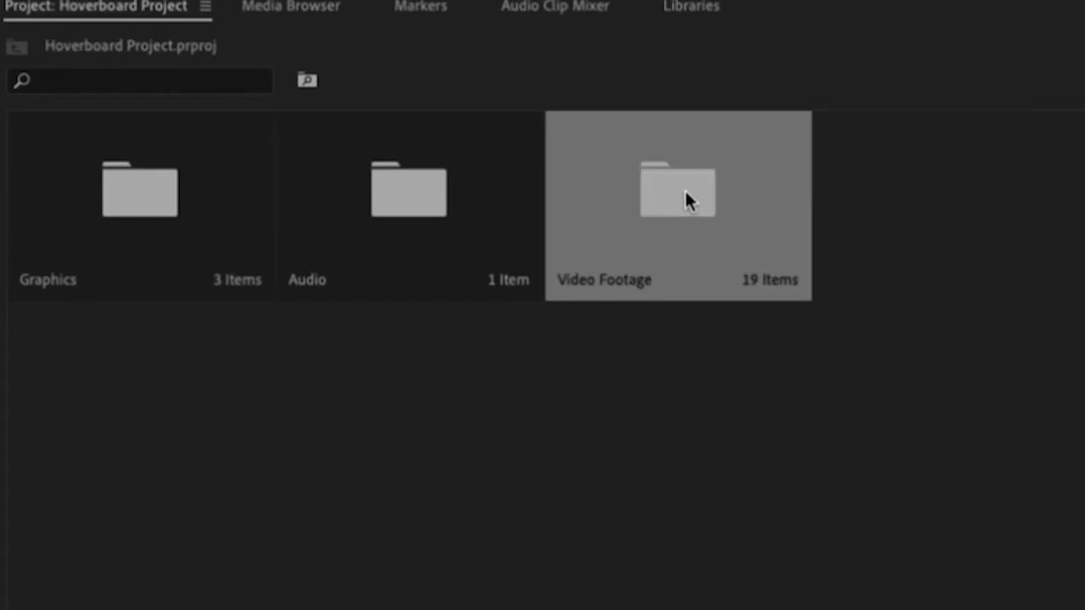
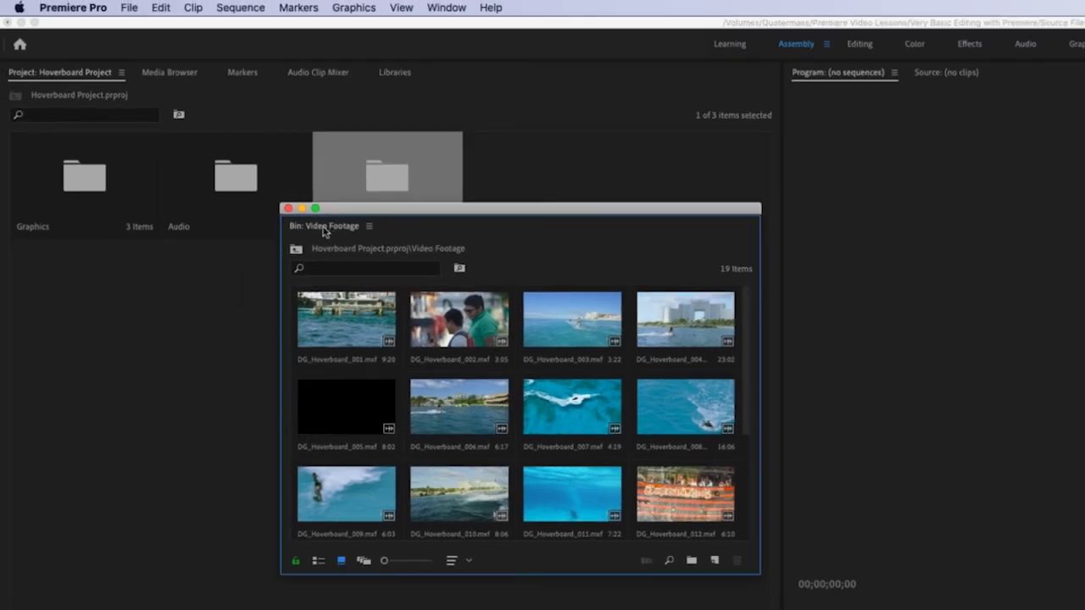
drag(322, 231, 226, 80)
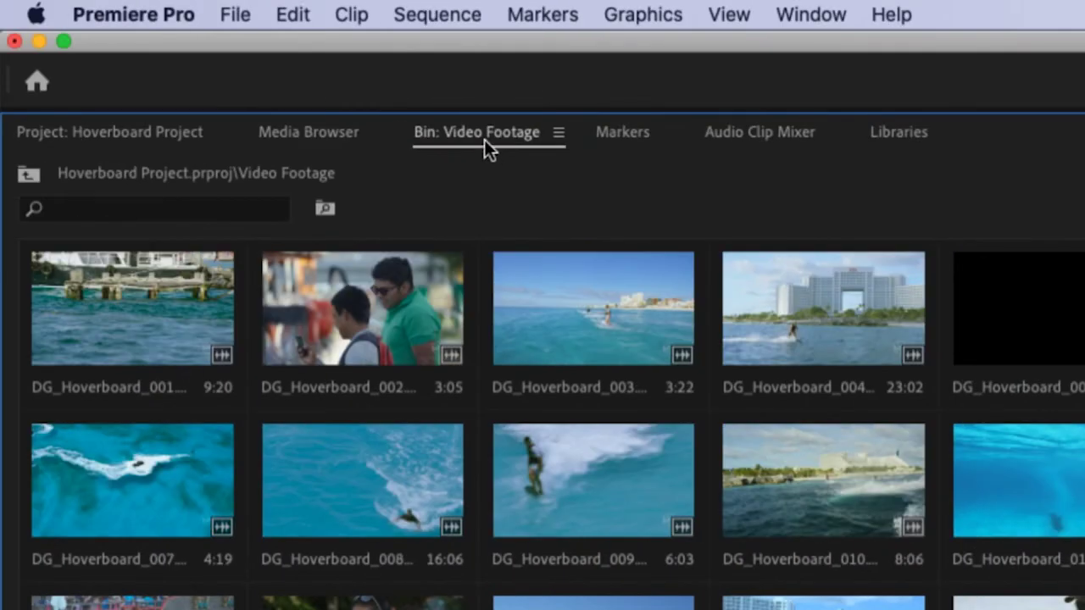
drag(488, 134, 367, 153)
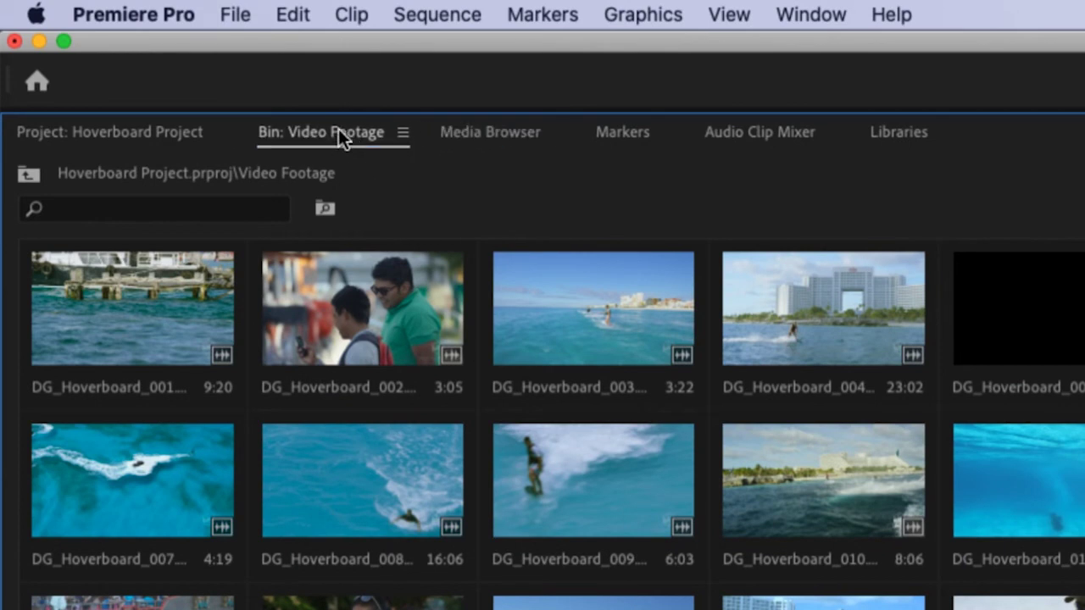
Switch between the Hoverboard Project contents and the Video Footage bin, and go up to the bin's parent level.
click(108, 134)
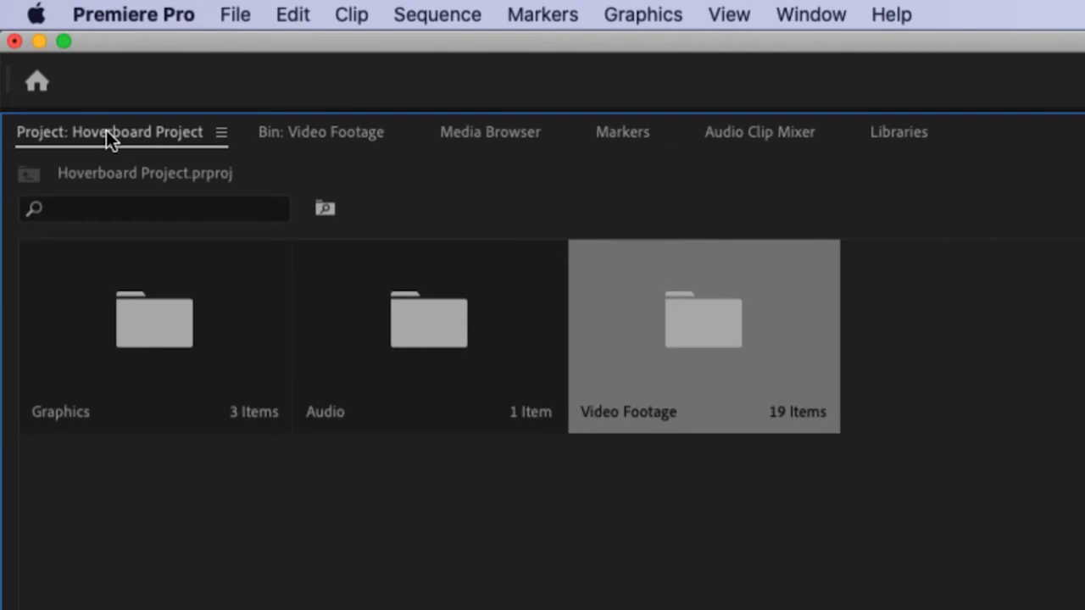
click(334, 134)
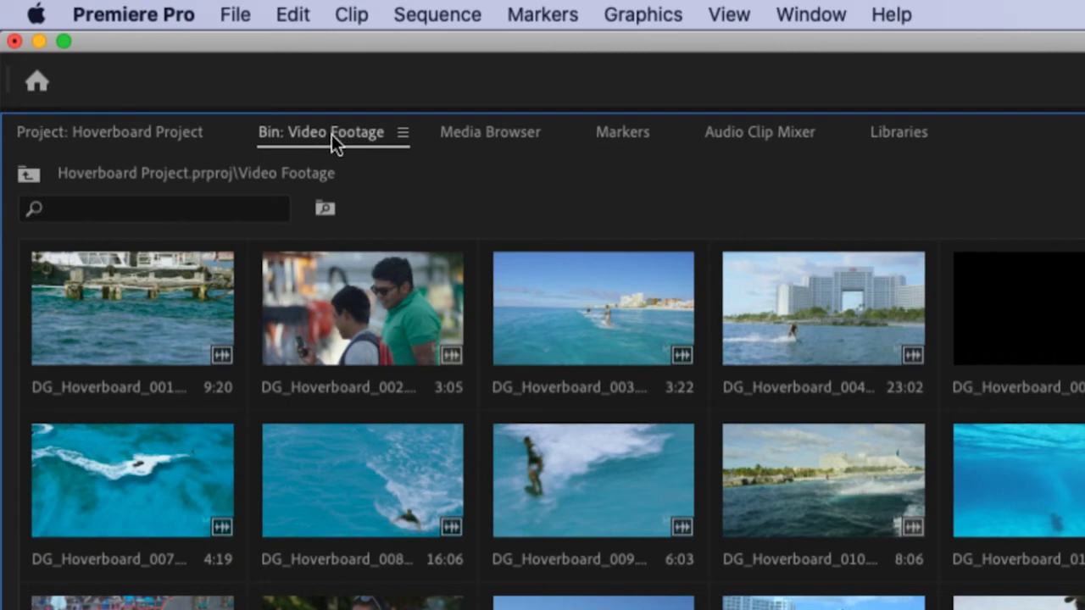
click(166, 131)
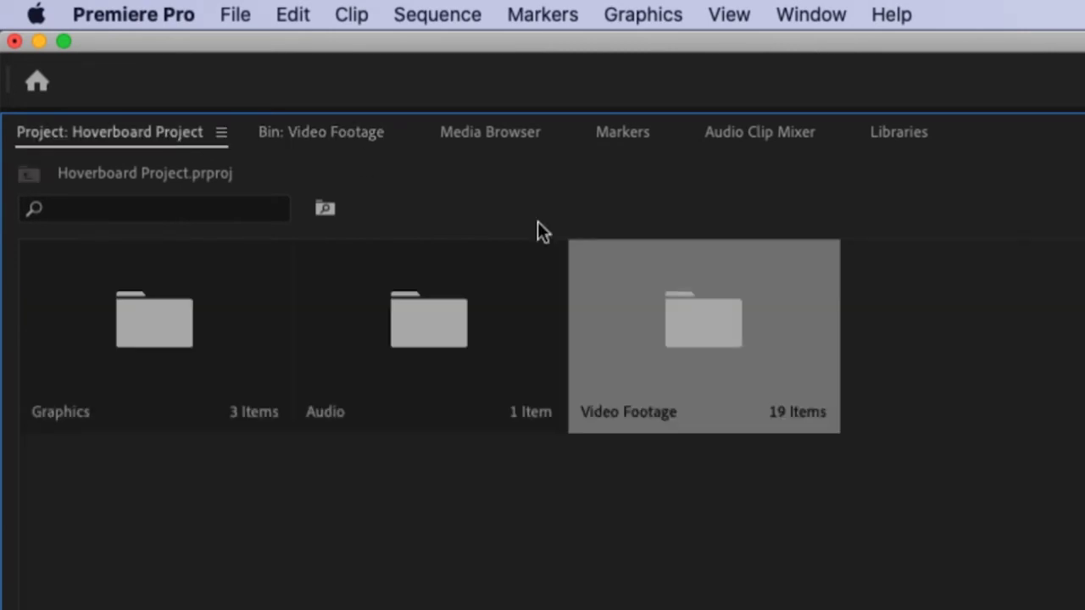
click(331, 131)
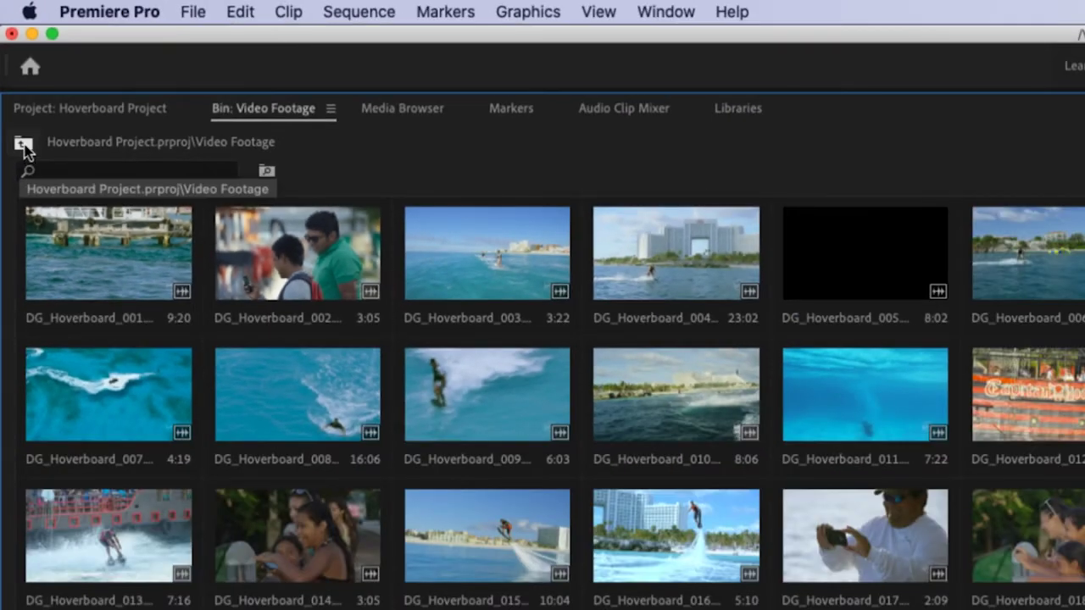
click(24, 145)
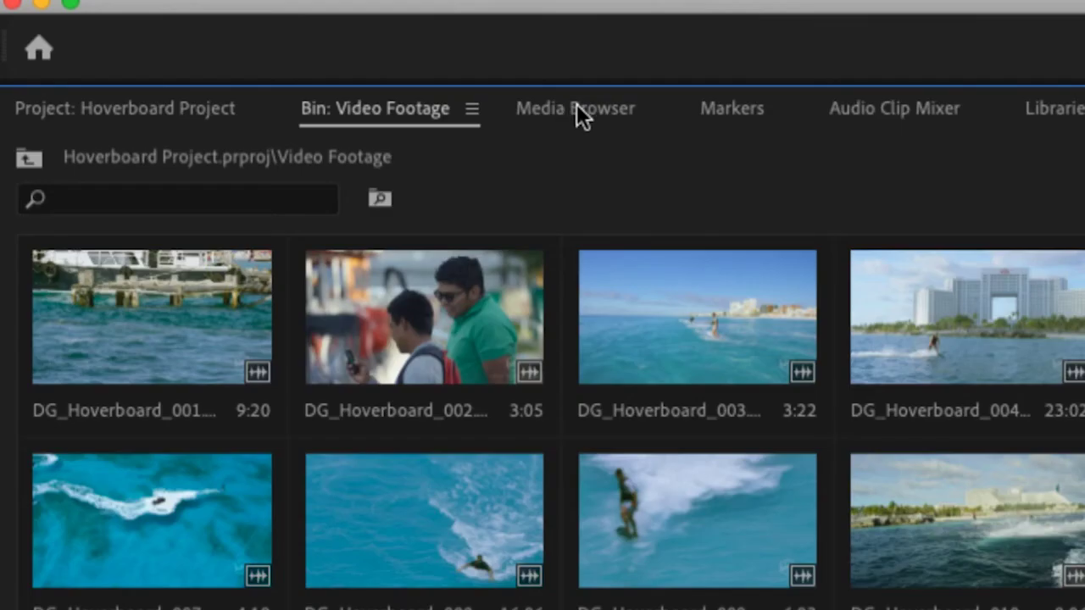
Browse Macintosh HD in the Media Browser down to the home folder's Movies folder.
click(594, 108)
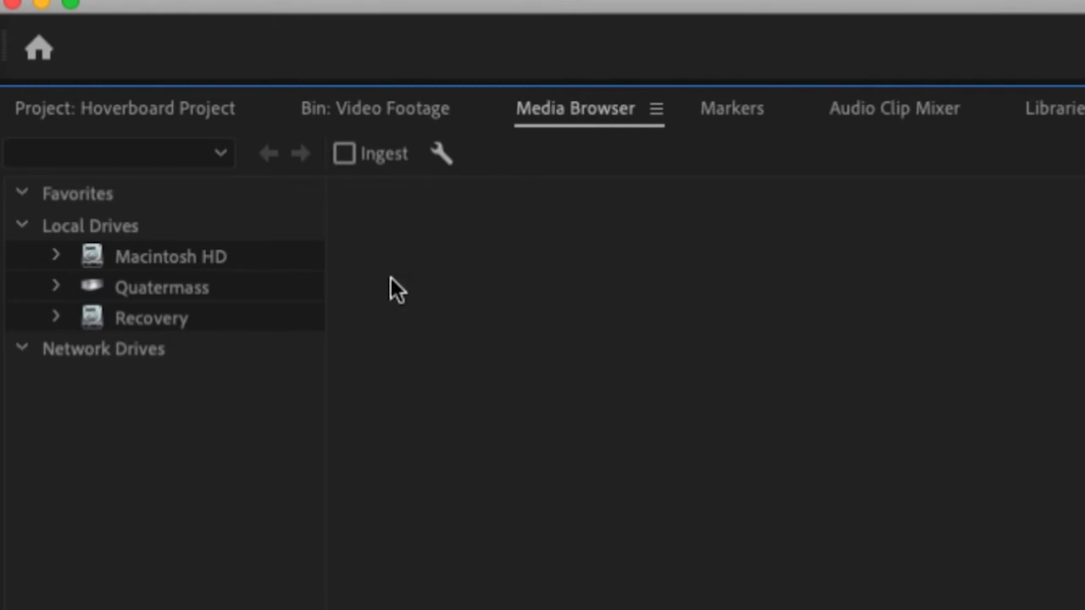
click(55, 254)
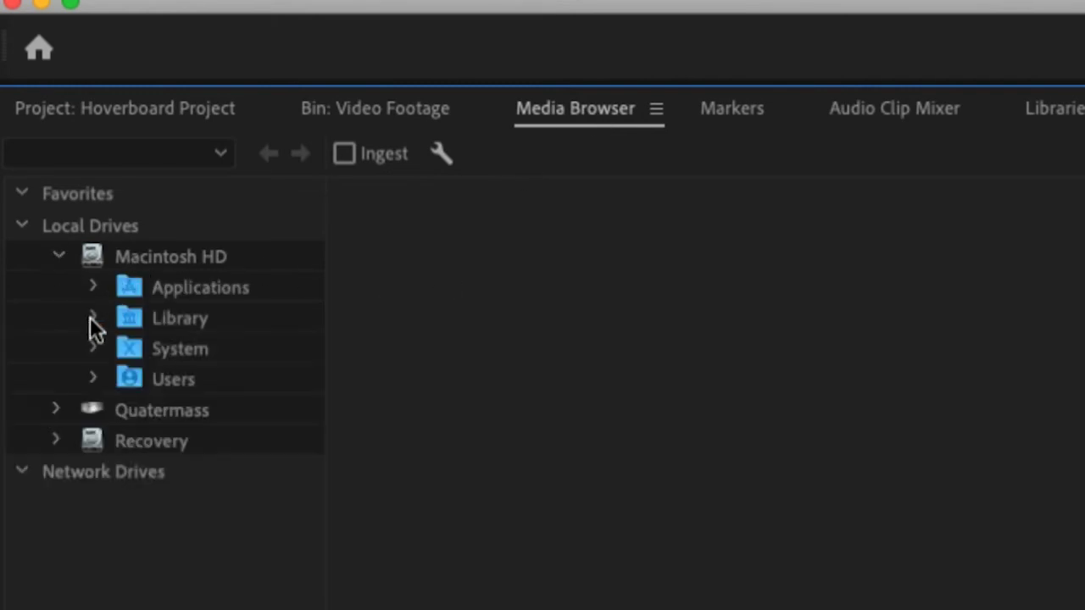
click(94, 377)
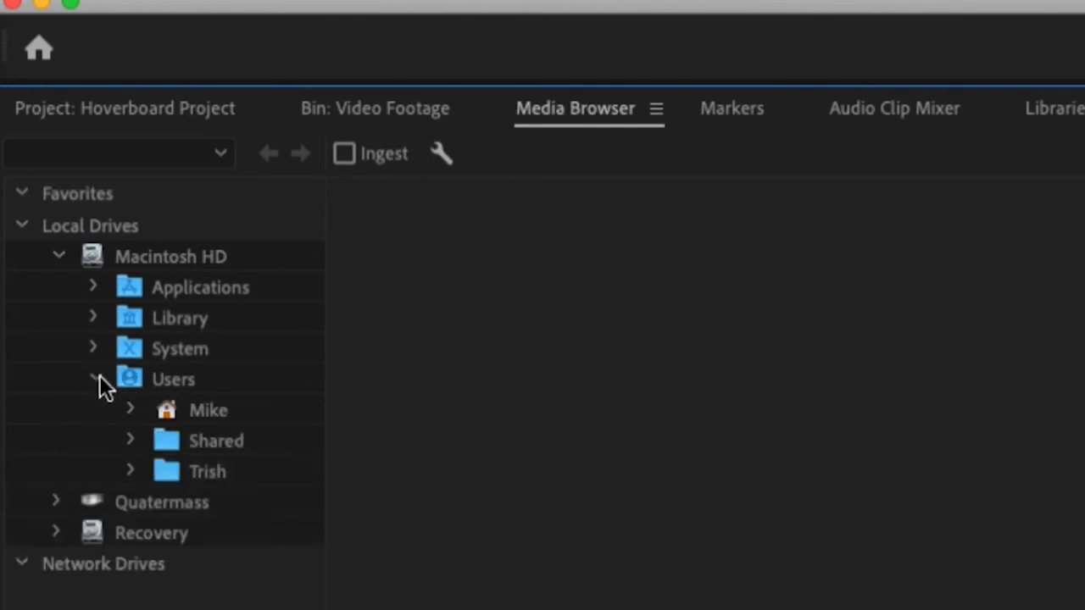
click(167, 412)
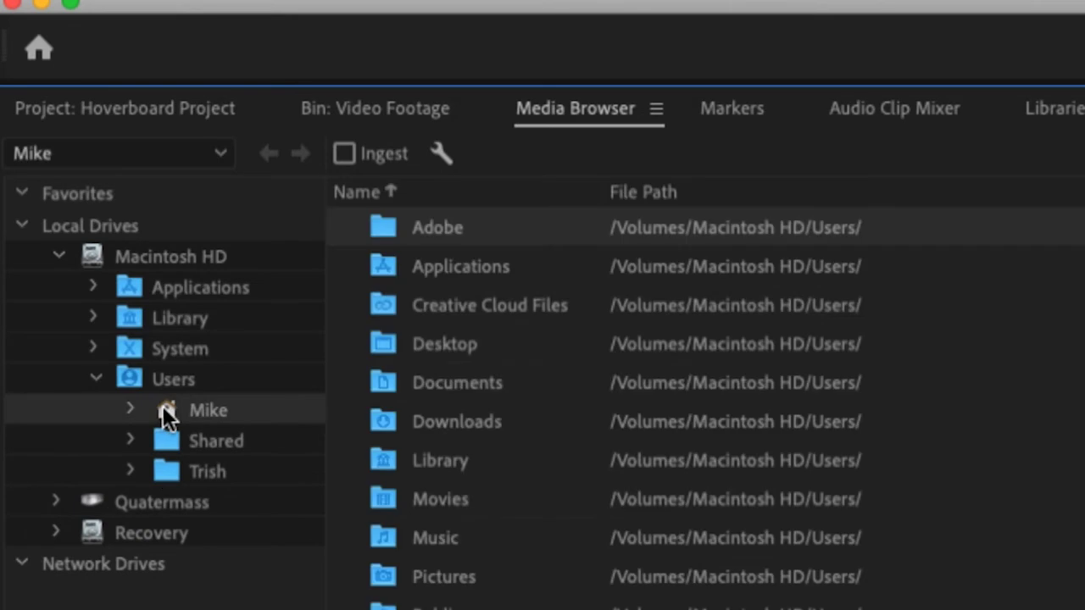
double_click(382, 502)
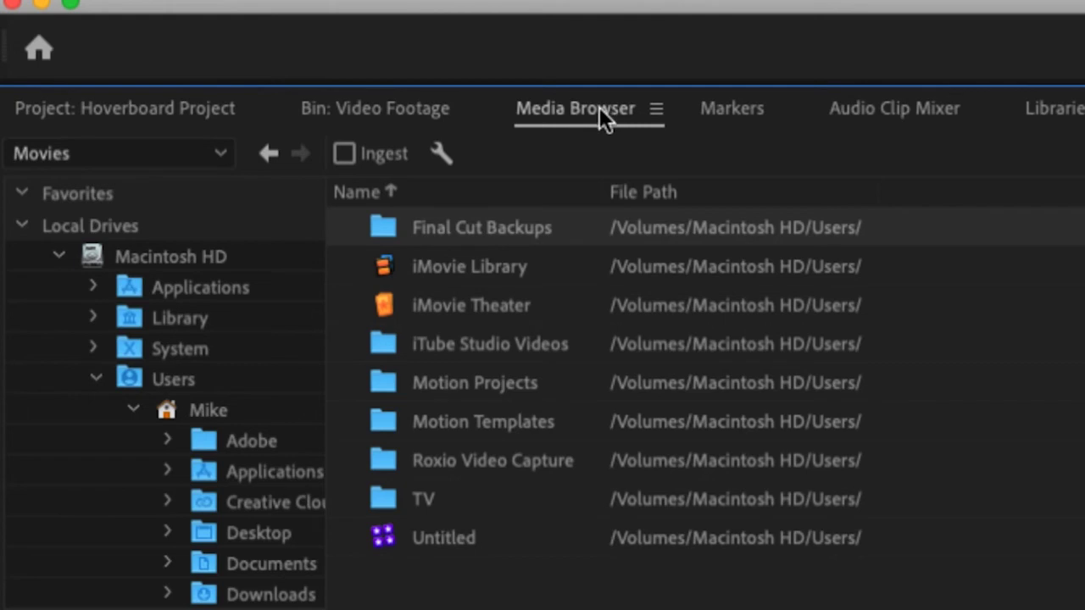
Alternate between the Hoverboard Project and Media Browser to compare imported project items with files on the drives.
click(135, 106)
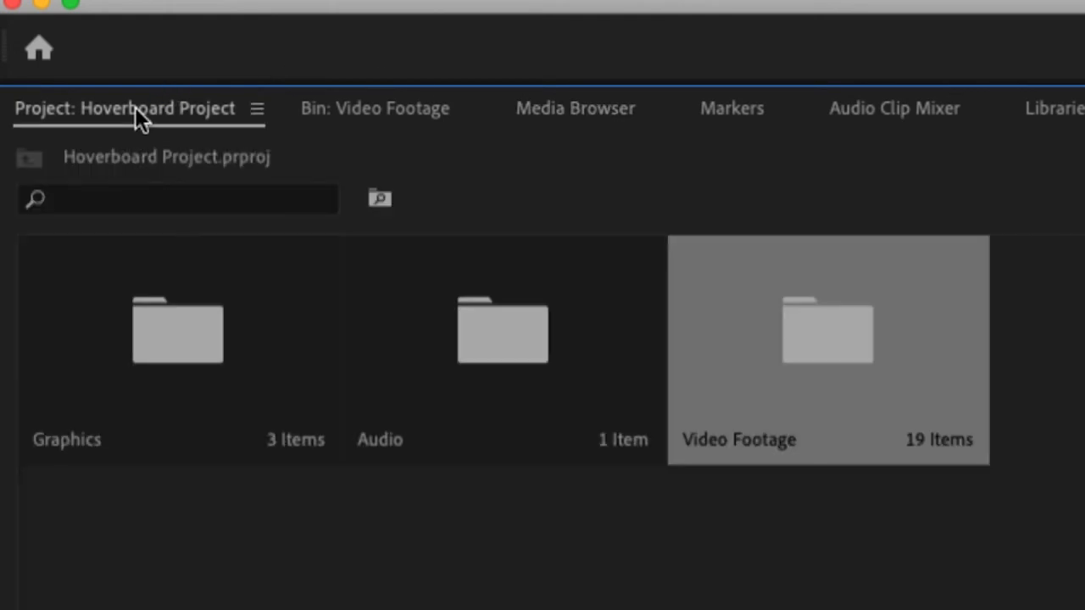
click(548, 107)
click(135, 109)
click(551, 110)
click(146, 108)
click(584, 107)
click(169, 105)
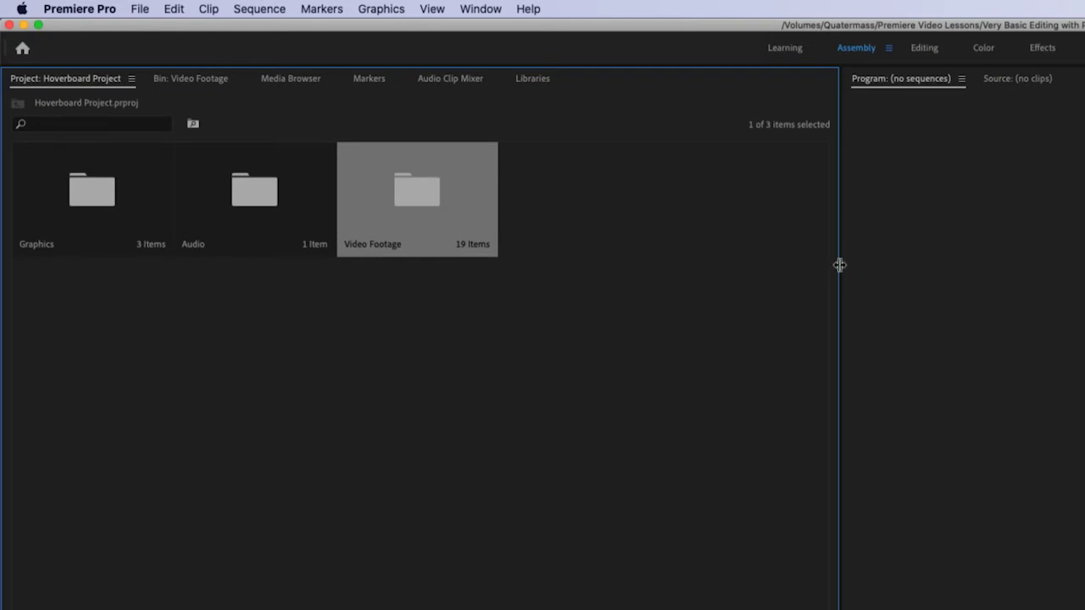
Narrow the Project panel group until some panels are hidden, view the Media Browser and Markers, and return to the Hoverboard Project.
drag(839, 265, 336, 226)
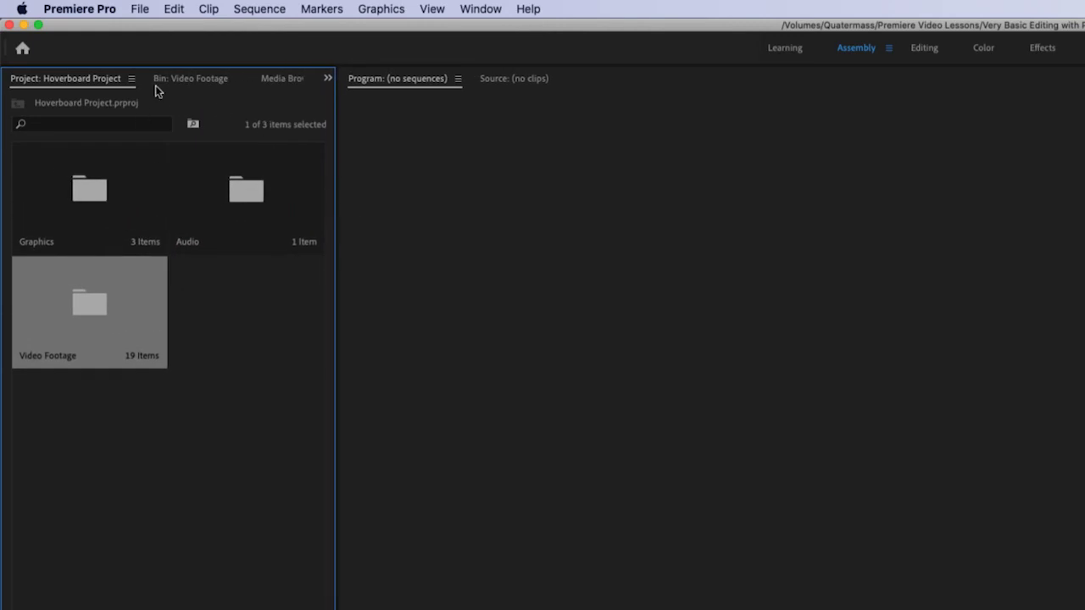
click(277, 79)
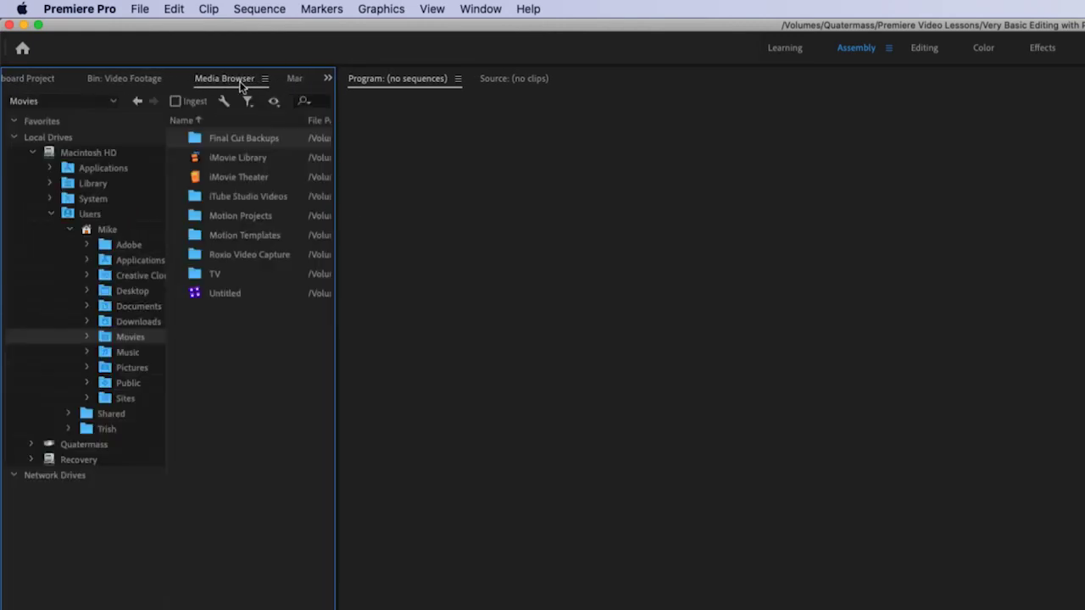
scroll(227, 80, down, 1)
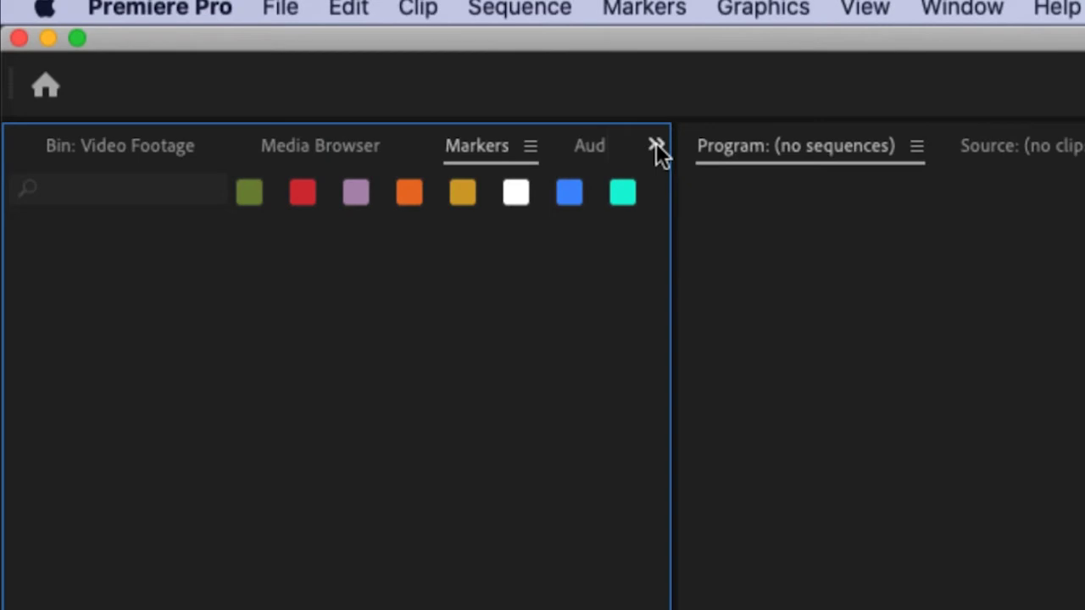
click(656, 144)
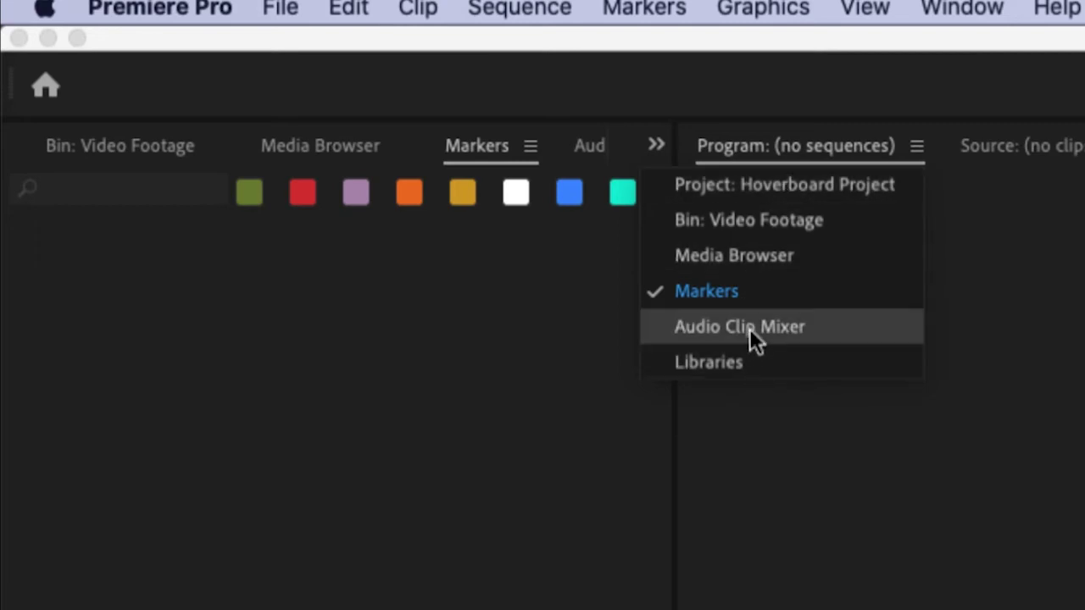
click(839, 186)
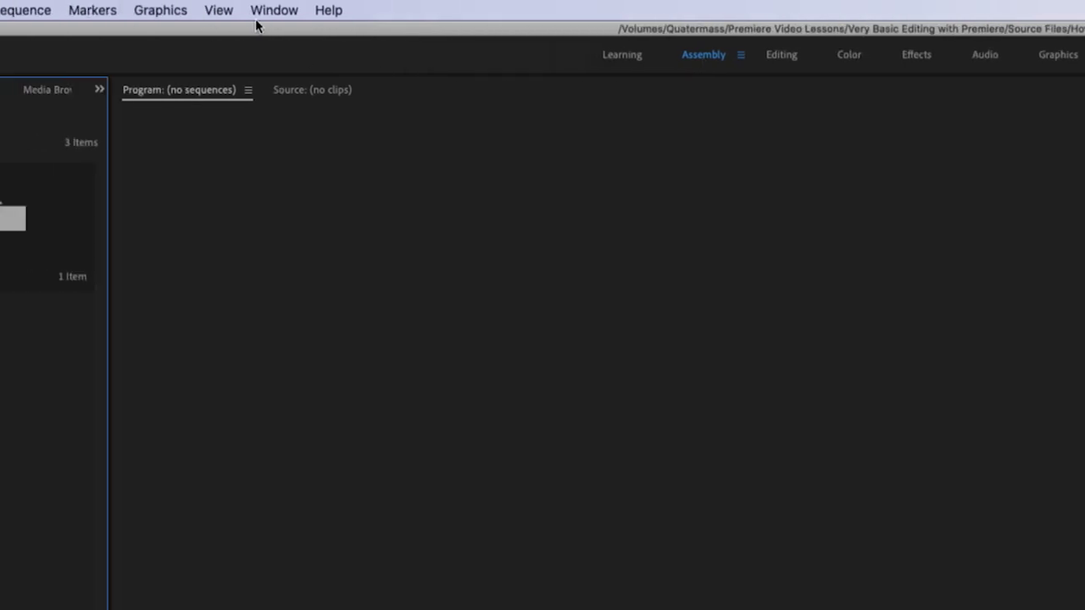
Reset the Assembly workspace to its saved layout.
click(274, 12)
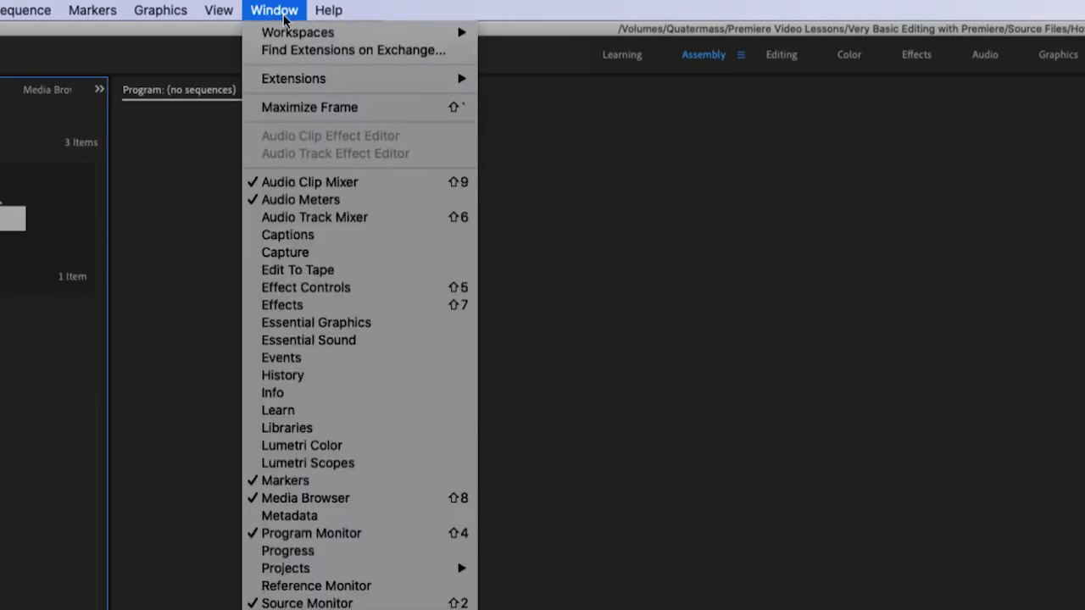
mouse_move(280, 36)
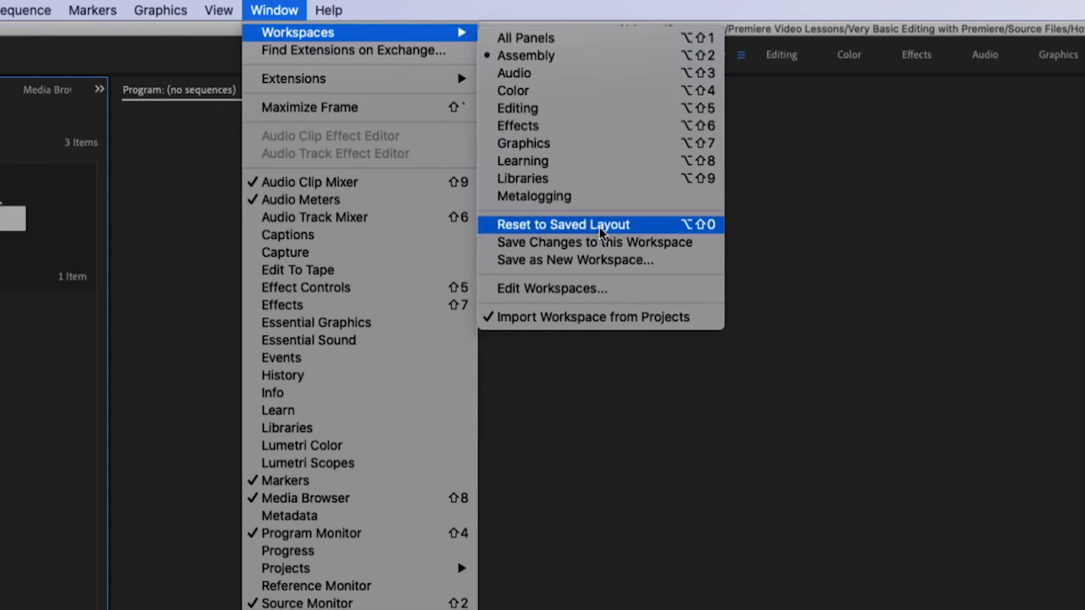
click(629, 227)
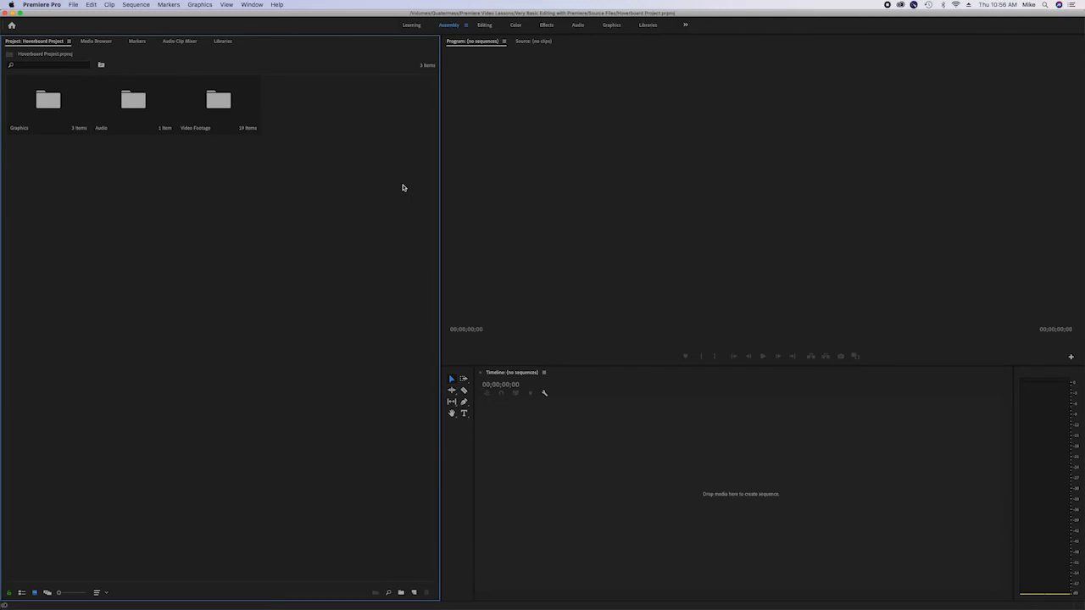
Reopen the Video Footage bin within the Project panel group and display its clips.
double_click(218, 102)
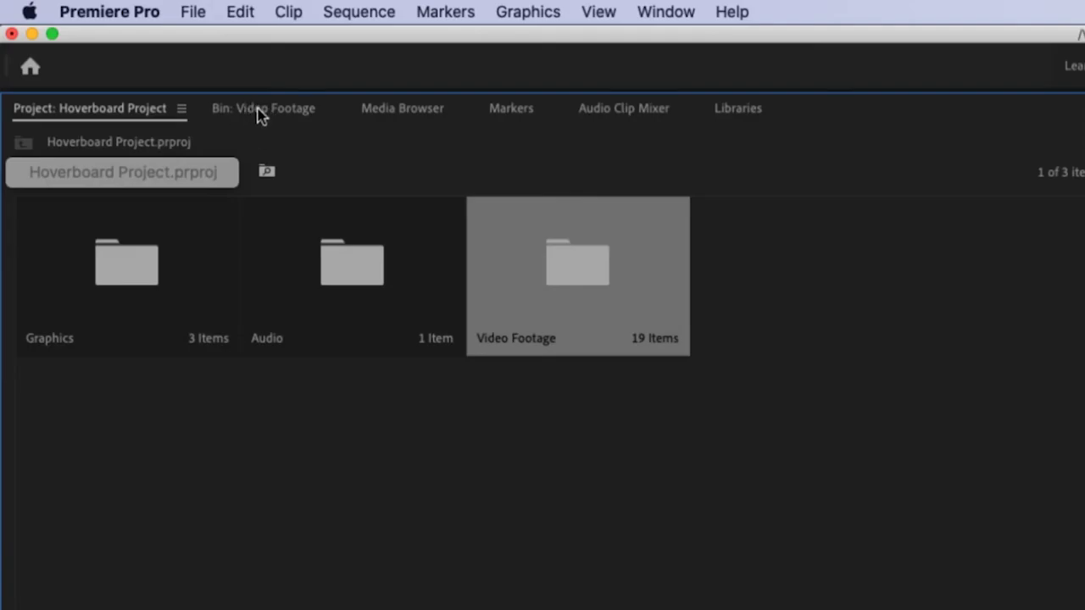
click(265, 112)
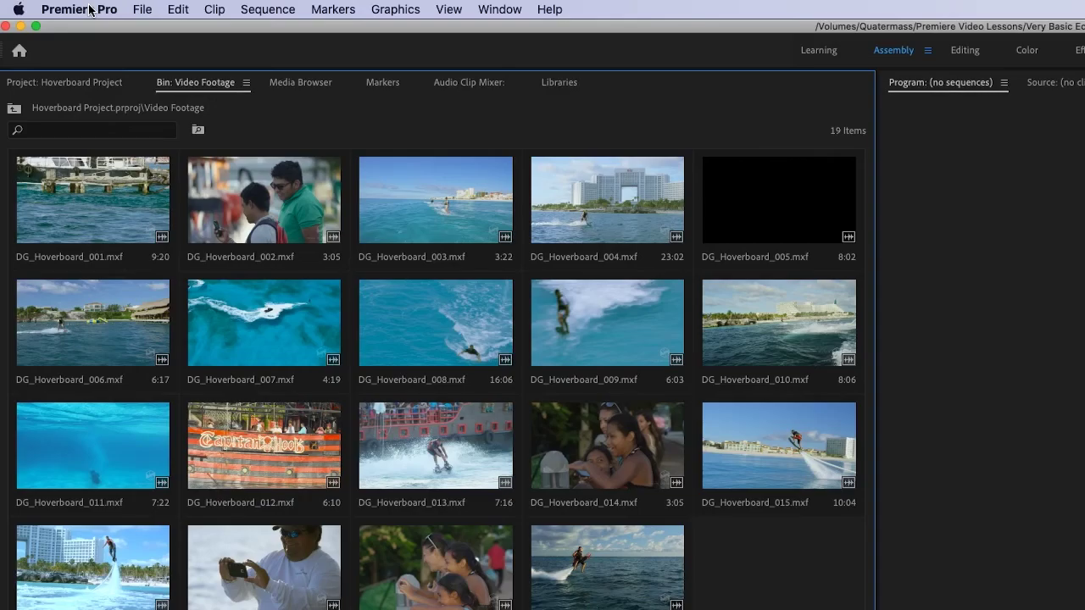
Hide Premiere Pro, view the Finder file information for Hoverboard Project.prproj in the Source Files folder, and close it.
click(89, 10)
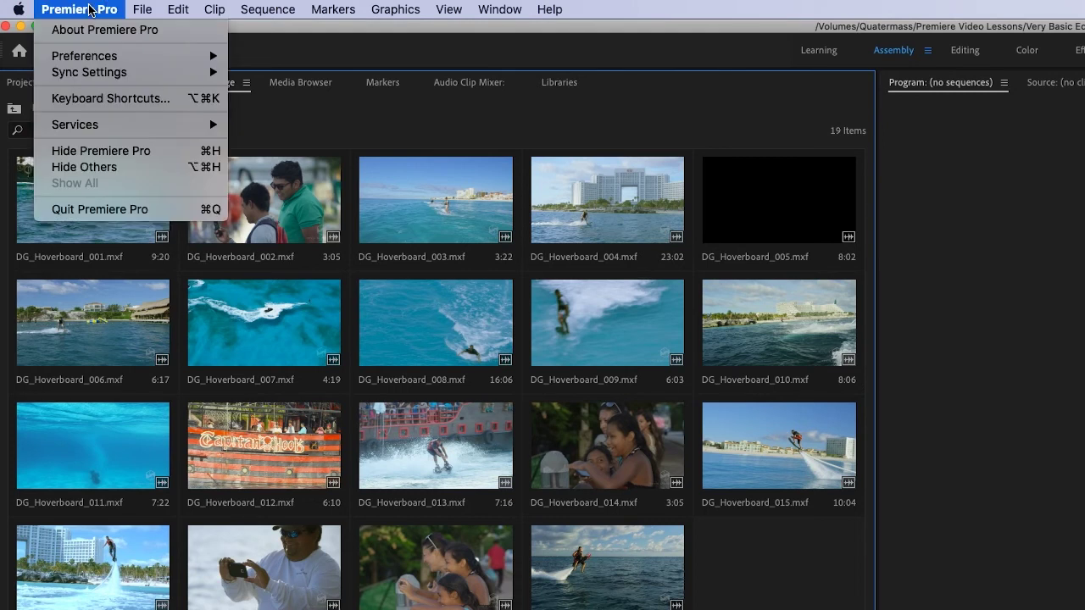
click(96, 154)
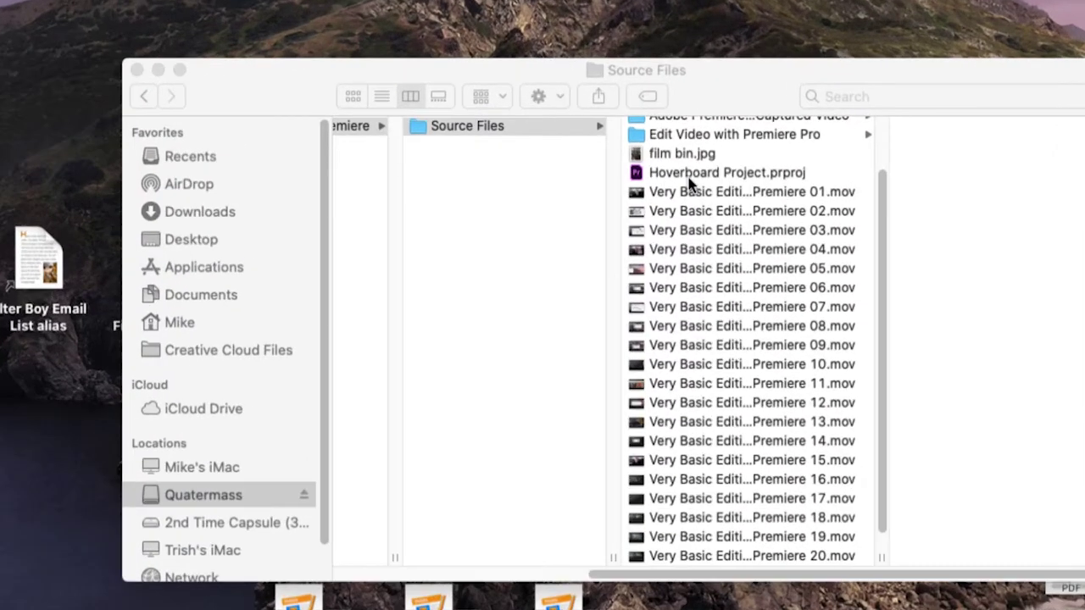
click(636, 175)
click(635, 175)
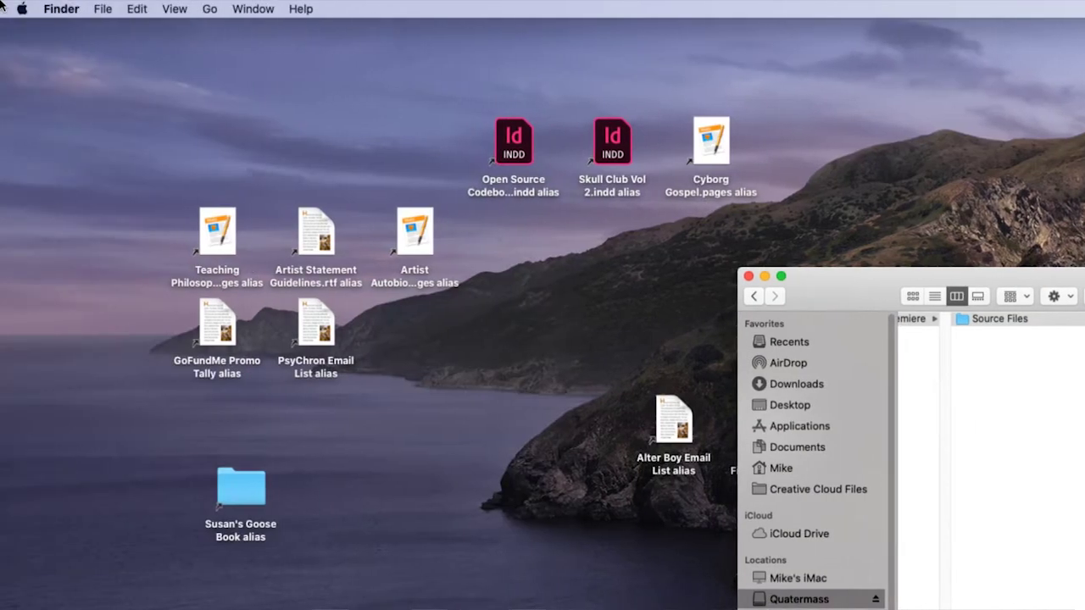
click(102, 9)
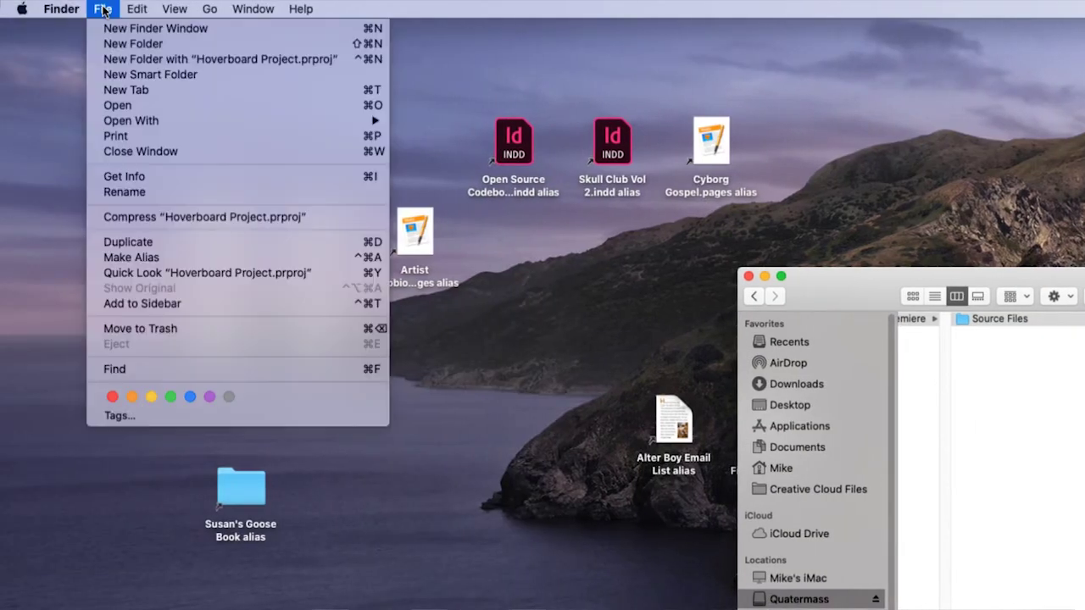
click(135, 177)
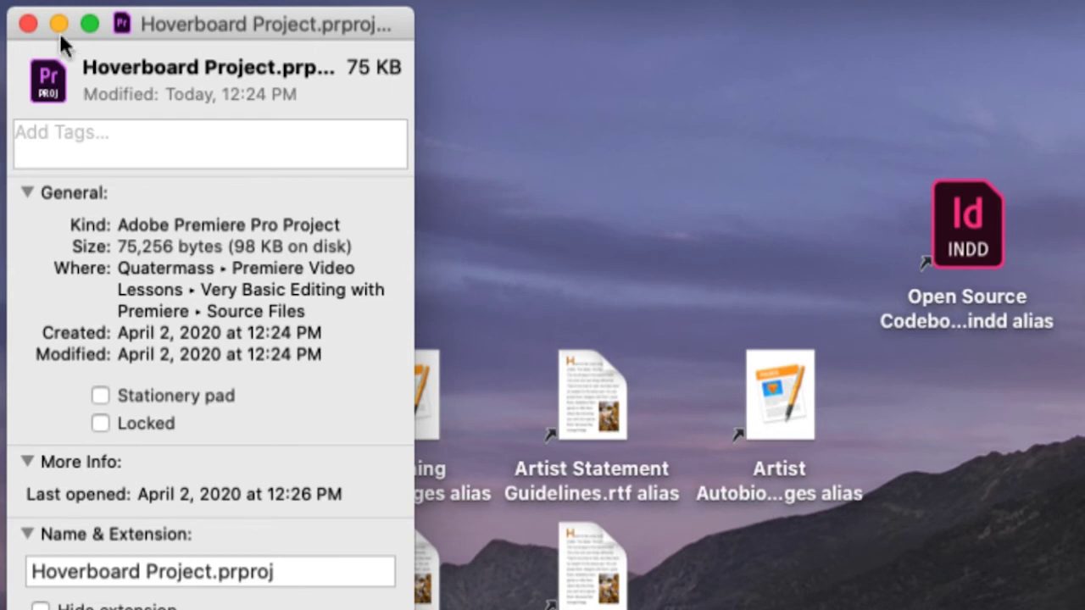
click(31, 24)
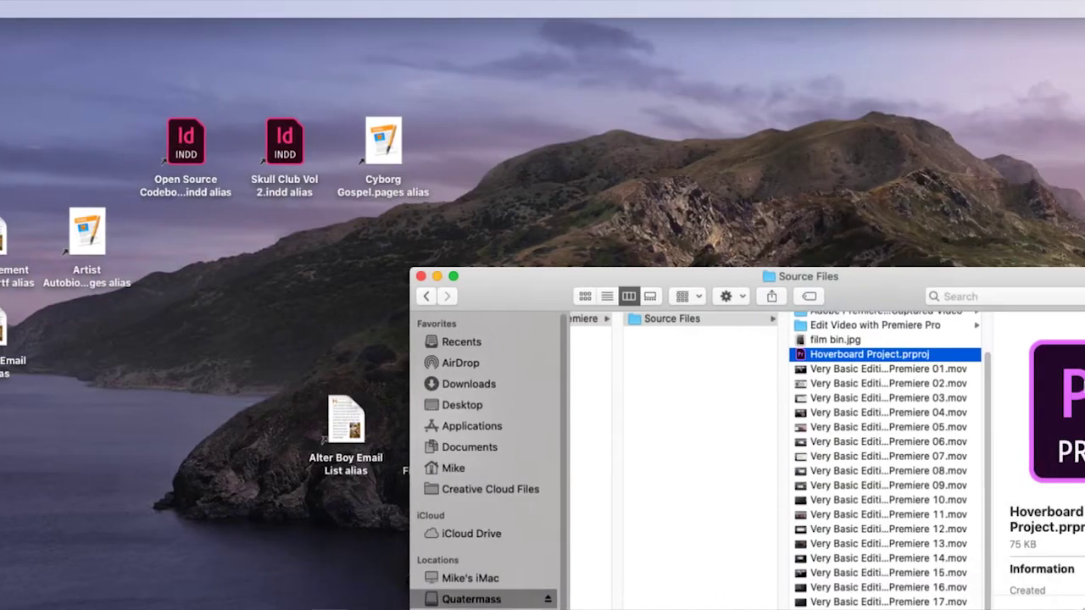
View the file information of the Video Footage folder inside Edit Video with Premiere Pro.
click(745, 326)
click(731, 347)
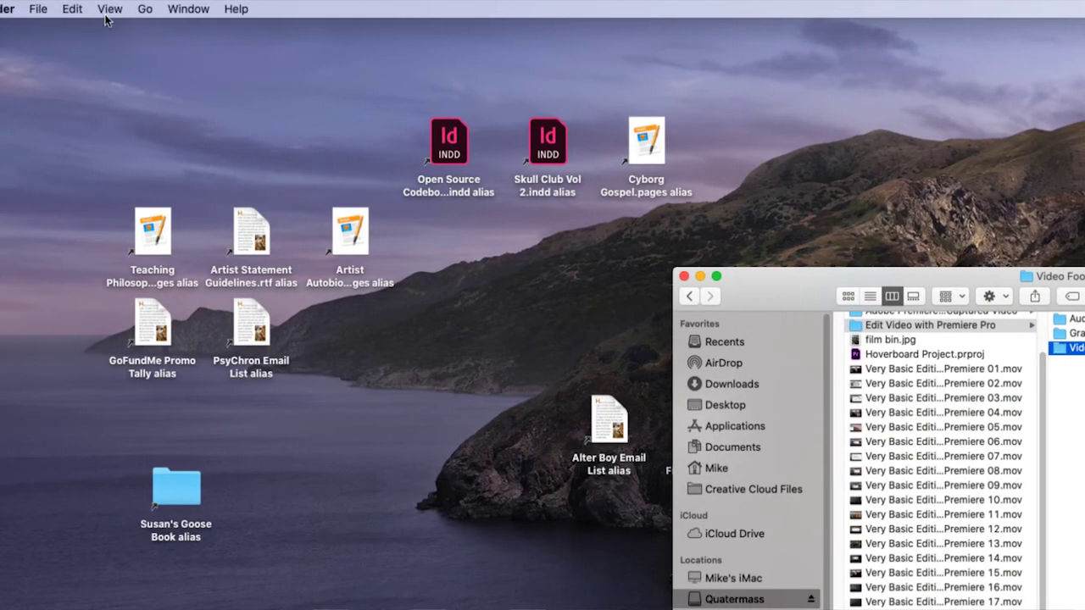
click(38, 8)
click(161, 174)
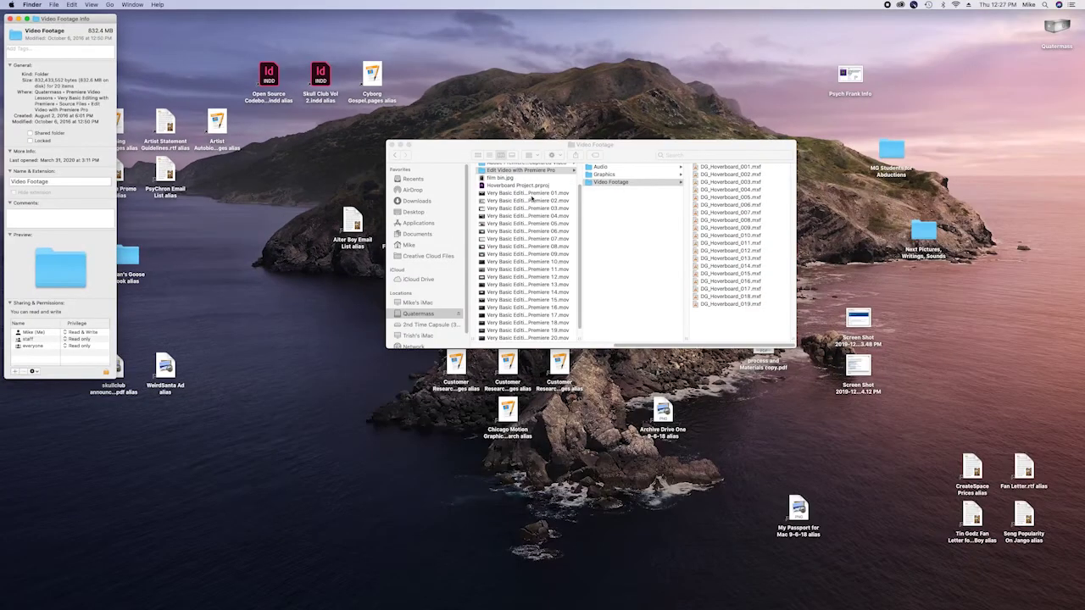
Switch back to Premiere Pro and save the Hoverboard Project.
key(cmd+Tab)
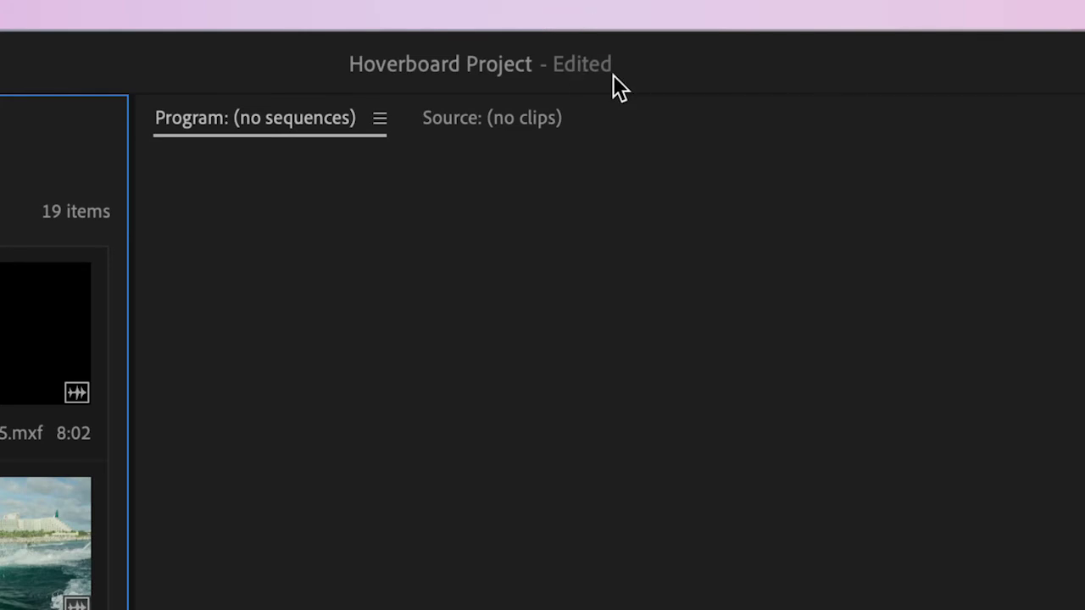
key(super+s)
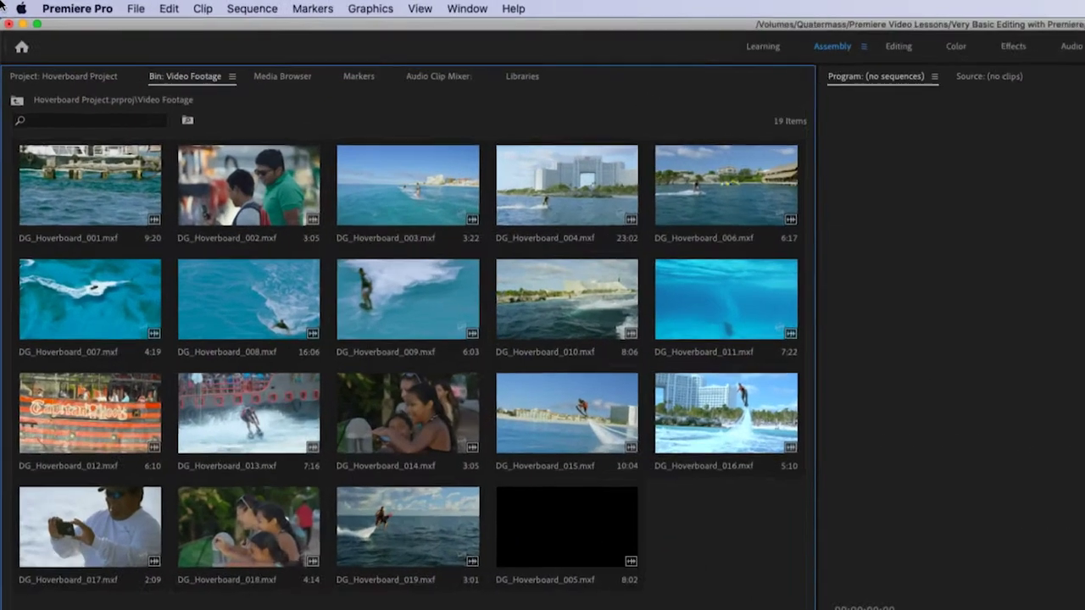
click(137, 11)
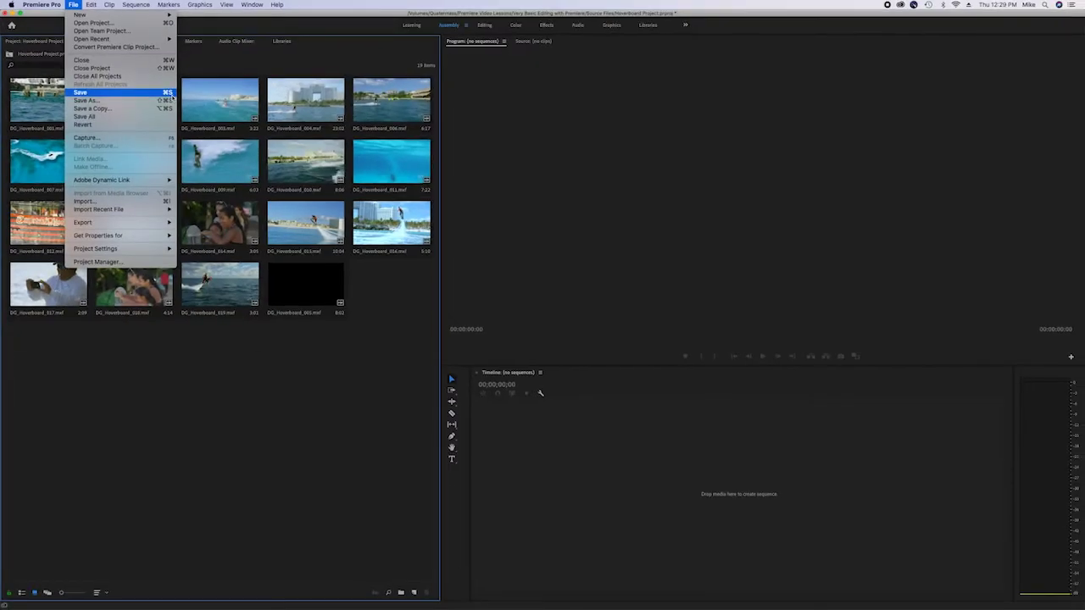
click(169, 93)
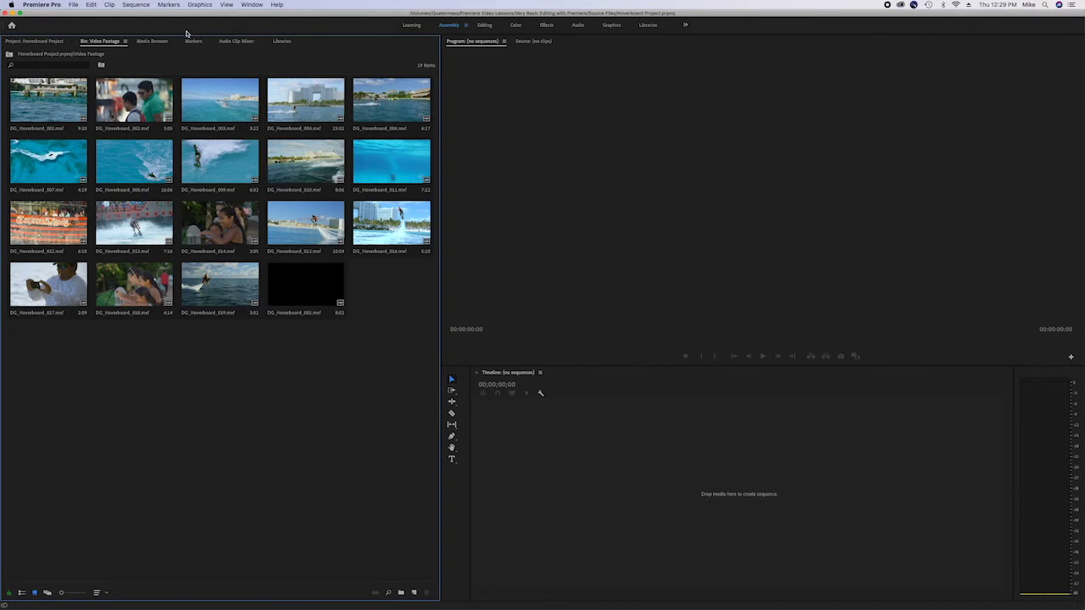
Hide Premiere Pro and examine the backup project files in the Adobe Premiere Pro Auto-Save folder within Source Files.
click(41, 4)
click(52, 75)
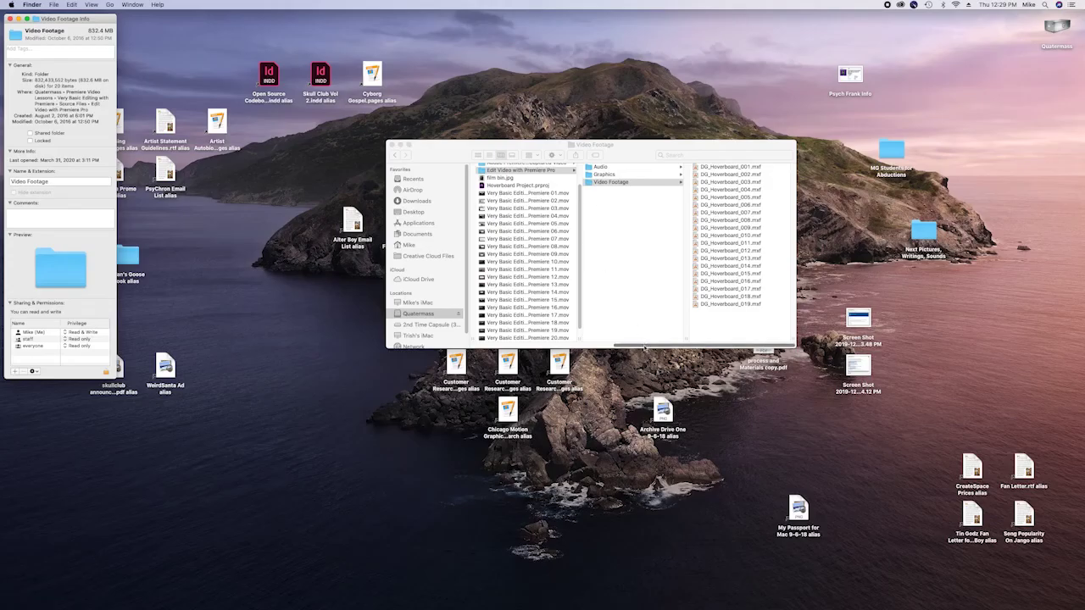
click(503, 184)
scroll(502, 184, left, 3)
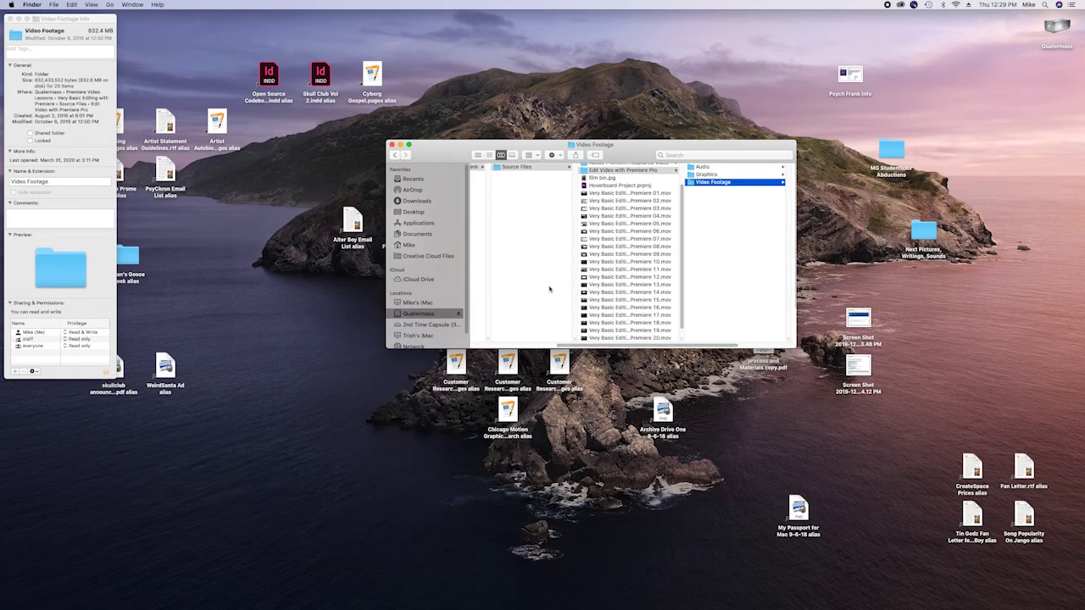
click(599, 225)
scroll(625, 181, up, 2)
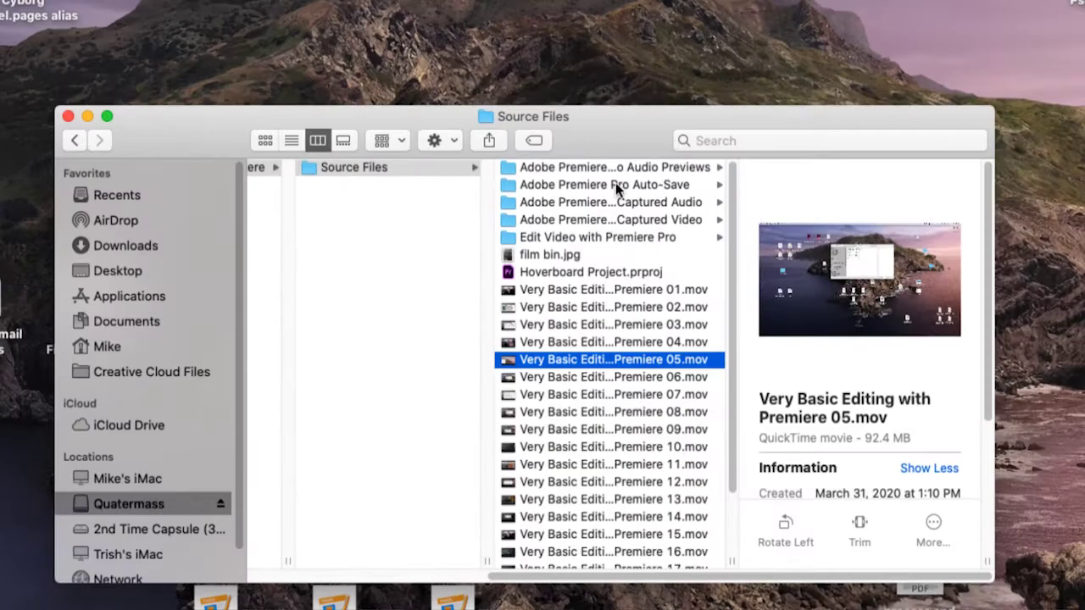
click(513, 185)
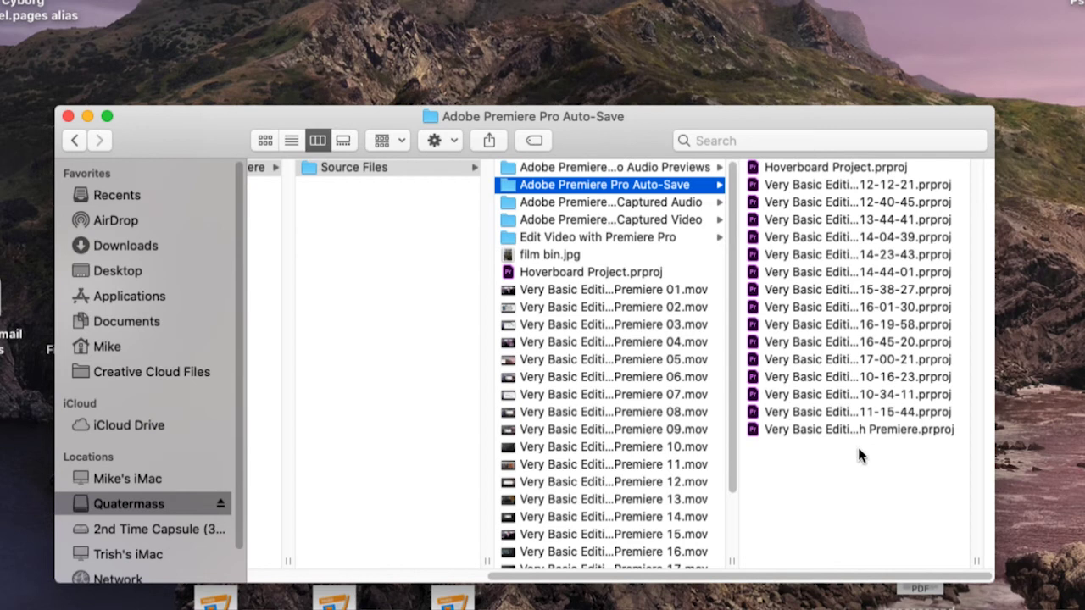
drag(976, 562, 1084, 561)
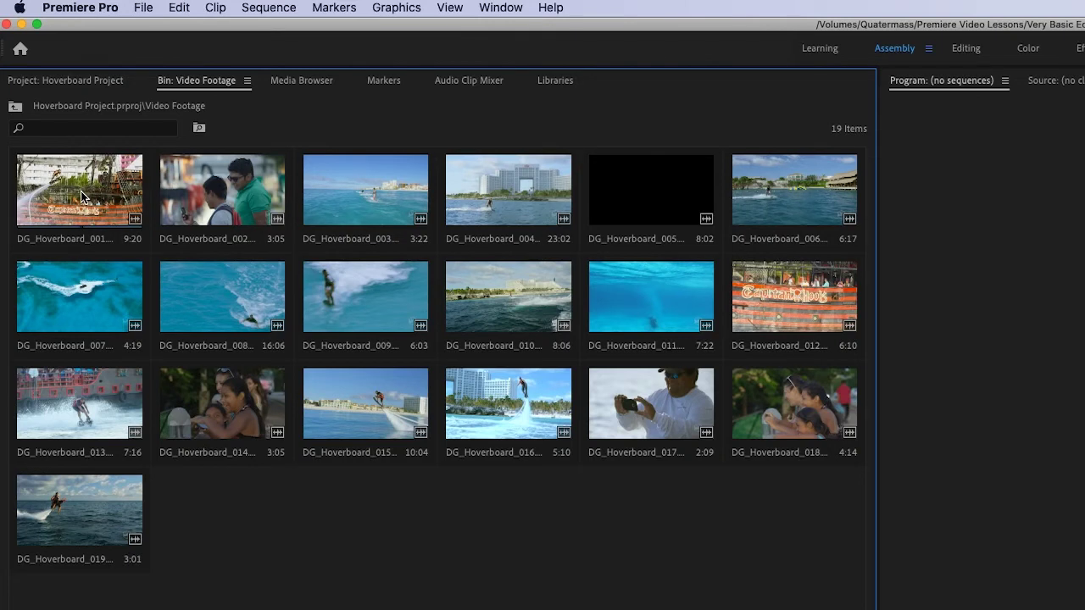
Load DG_Hoverboard_001.mxf from the Video Footage bin into the Source monitor, play it, and scrub through the clip.
double_click(80, 191)
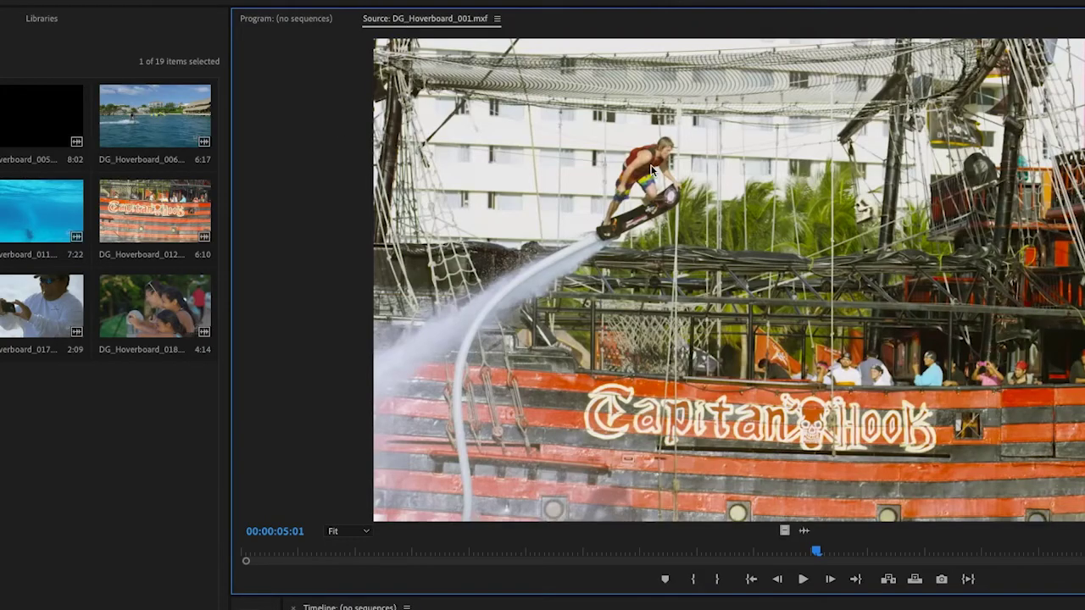
drag(738, 550, 235, 553)
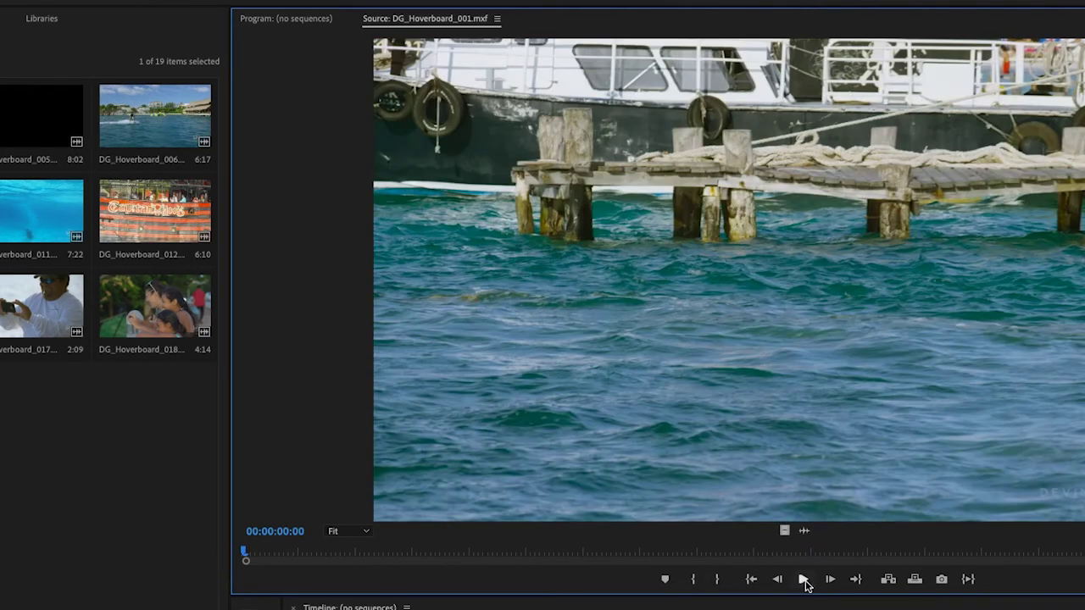
click(803, 581)
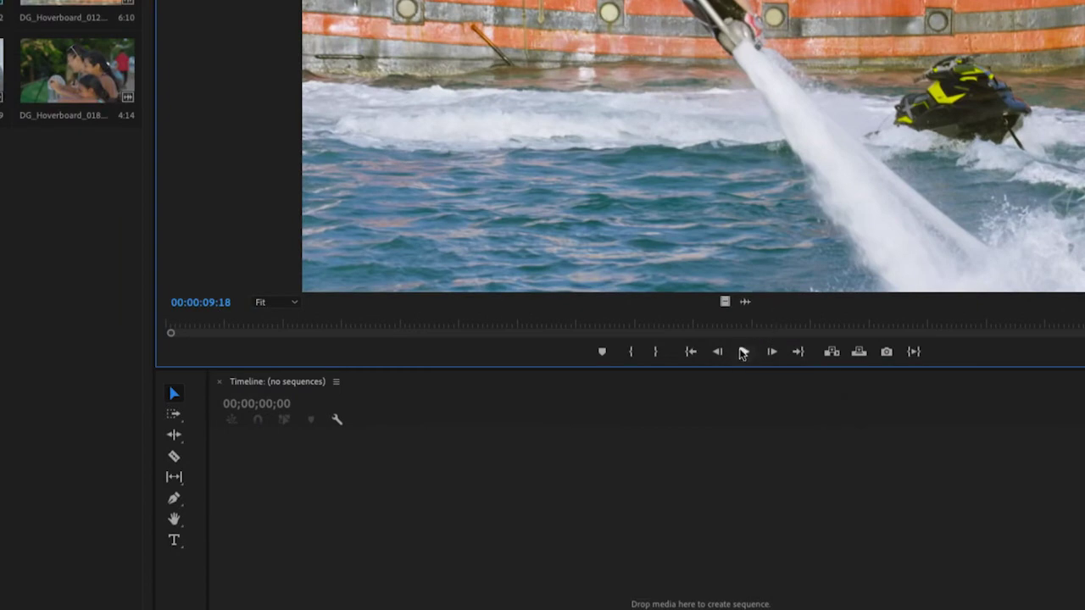
click(743, 352)
click(744, 352)
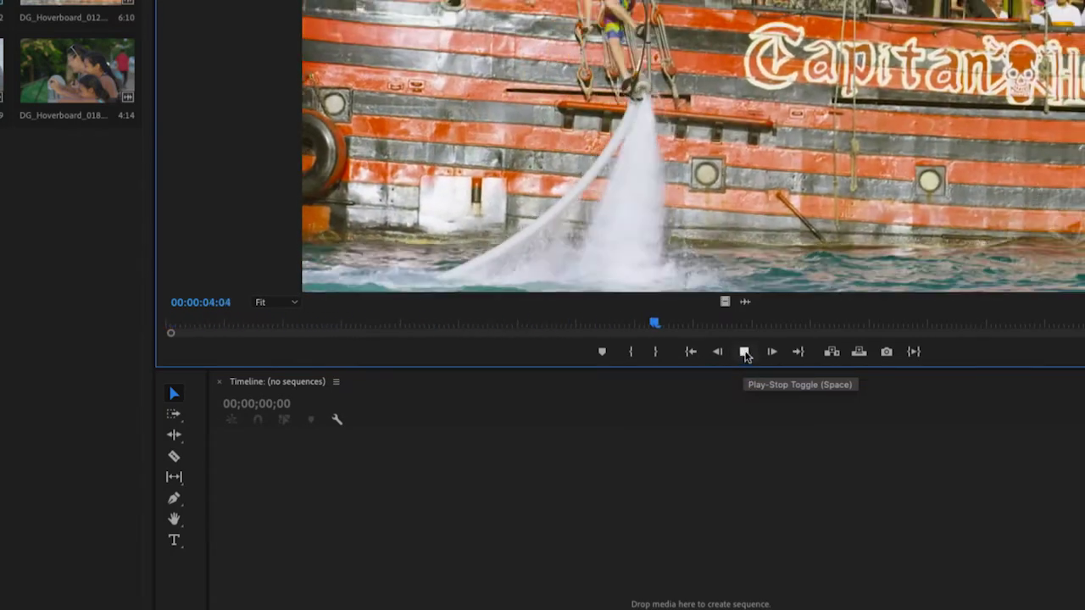
click(744, 352)
click(542, 324)
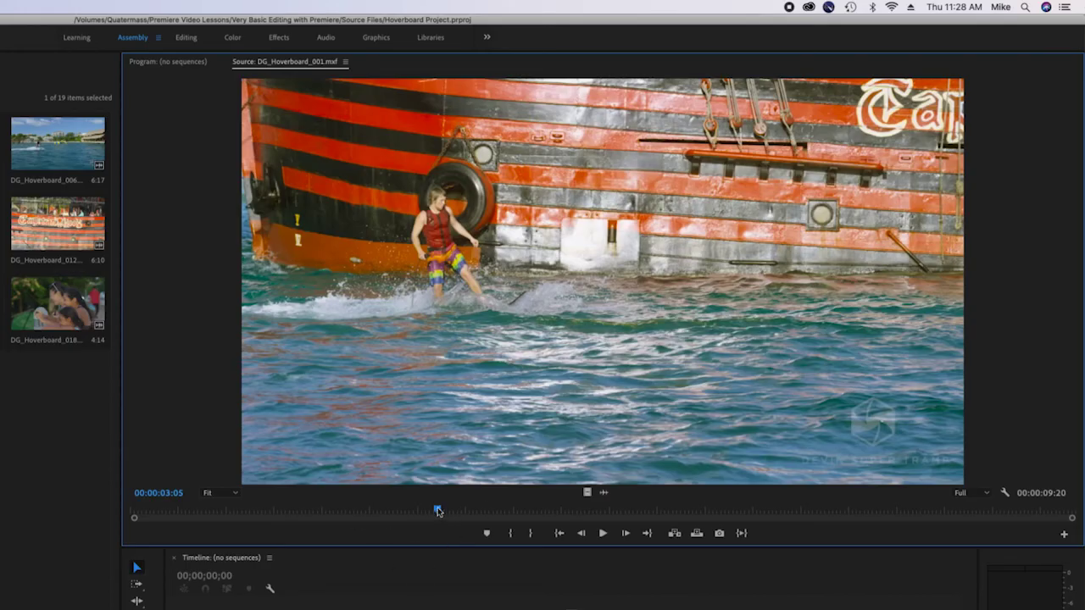
drag(439, 512, 218, 521)
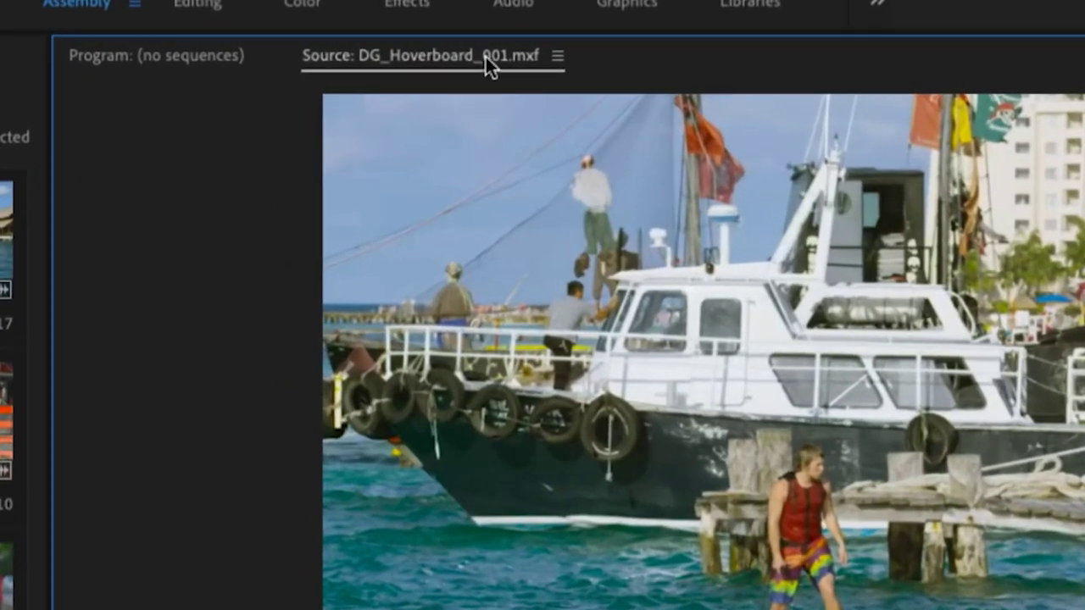
Alternate between the Program and Source monitors and return to the DG_Hoverboard_001.mxf source clip.
click(121, 57)
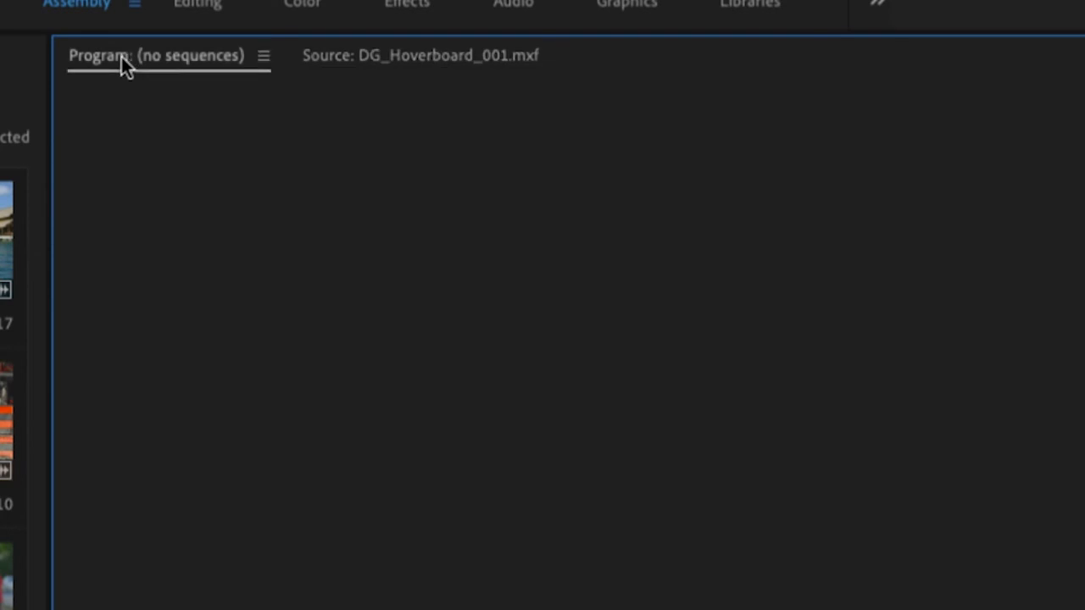
click(382, 57)
click(212, 58)
click(381, 57)
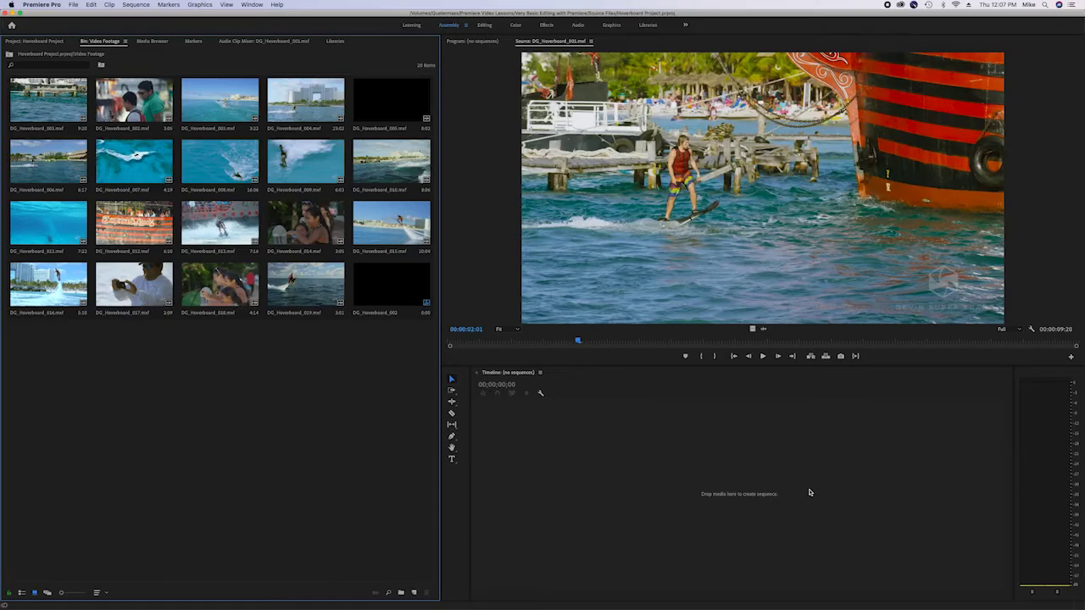
Create a sequence from all the items in the Video Footage bin in the empty Timeline, and play it.
mouse_move(403, 391)
mouse_down()
mouse_move(305, 151)
mouse_move(217, 108)
mouse_move(47, 89)
mouse_up()
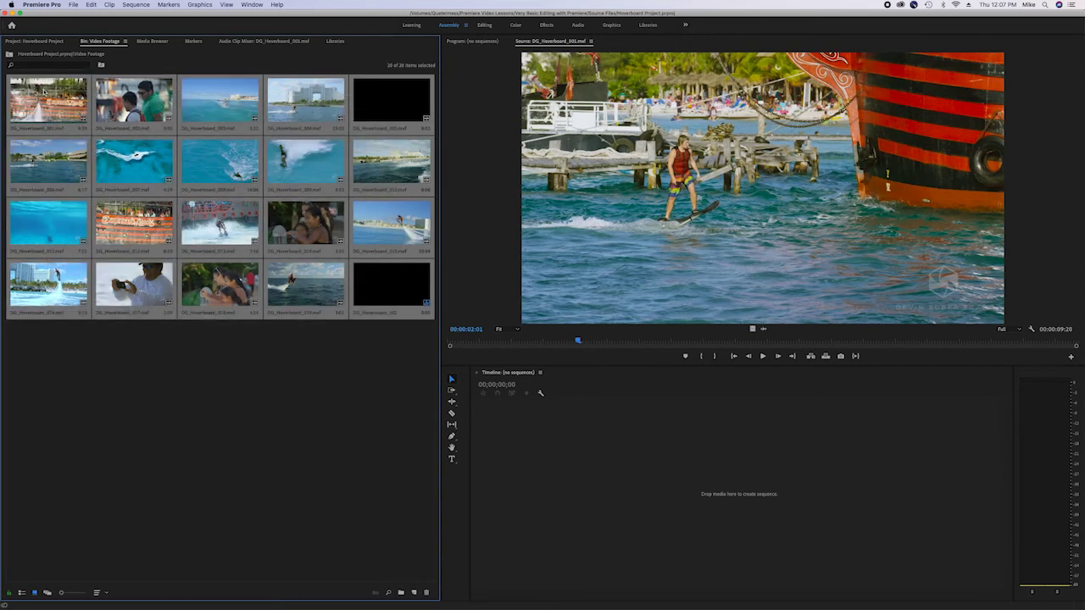
drag(44, 91, 714, 508)
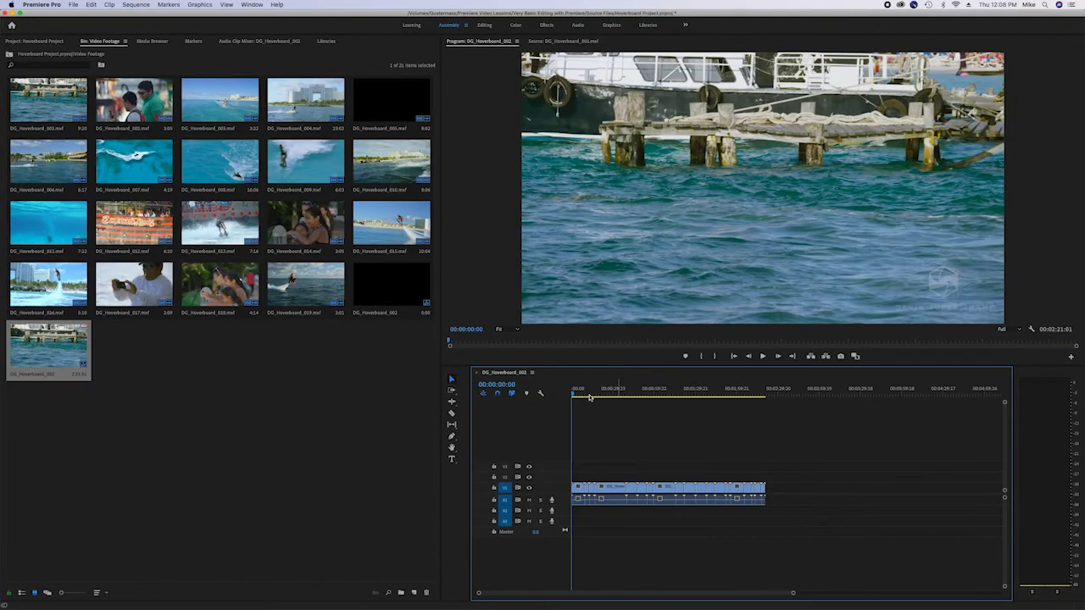
click(762, 357)
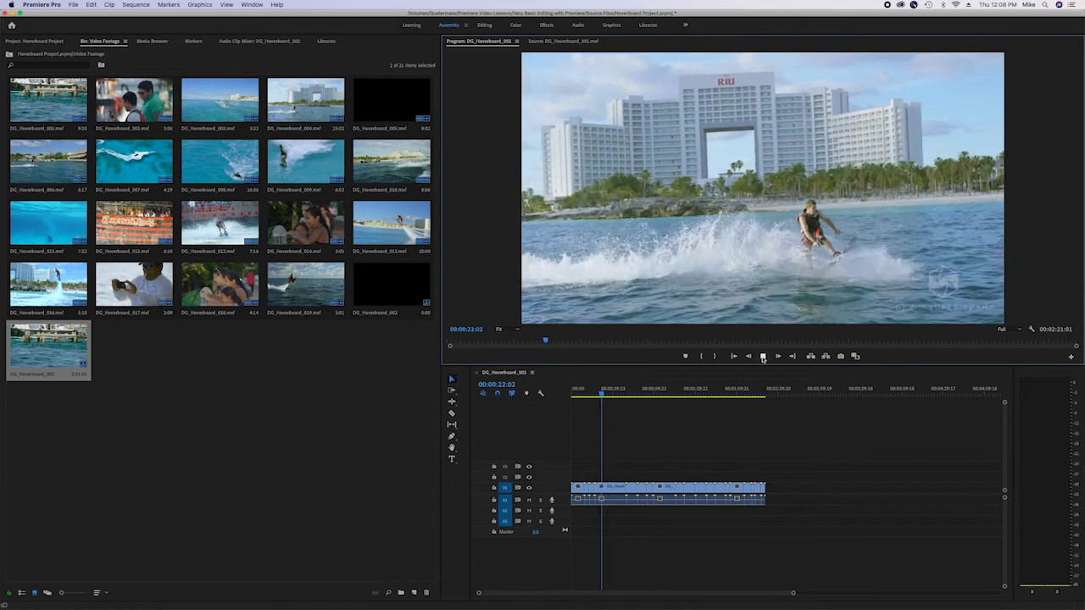
click(763, 357)
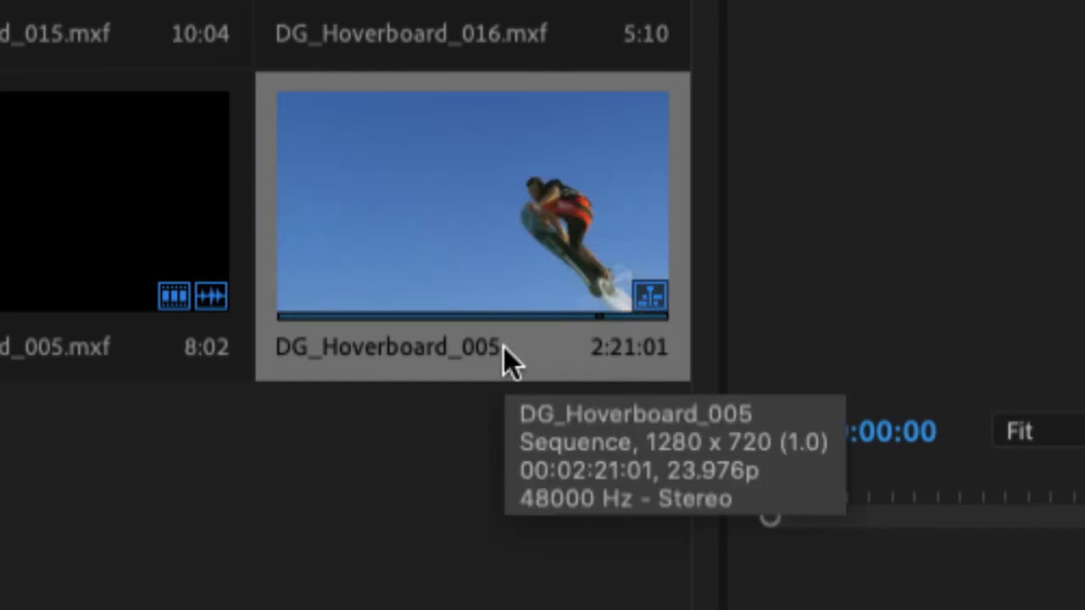
Rename the new sequence in the Video Footage bin as Hoverboard Sequence.
click(373, 346)
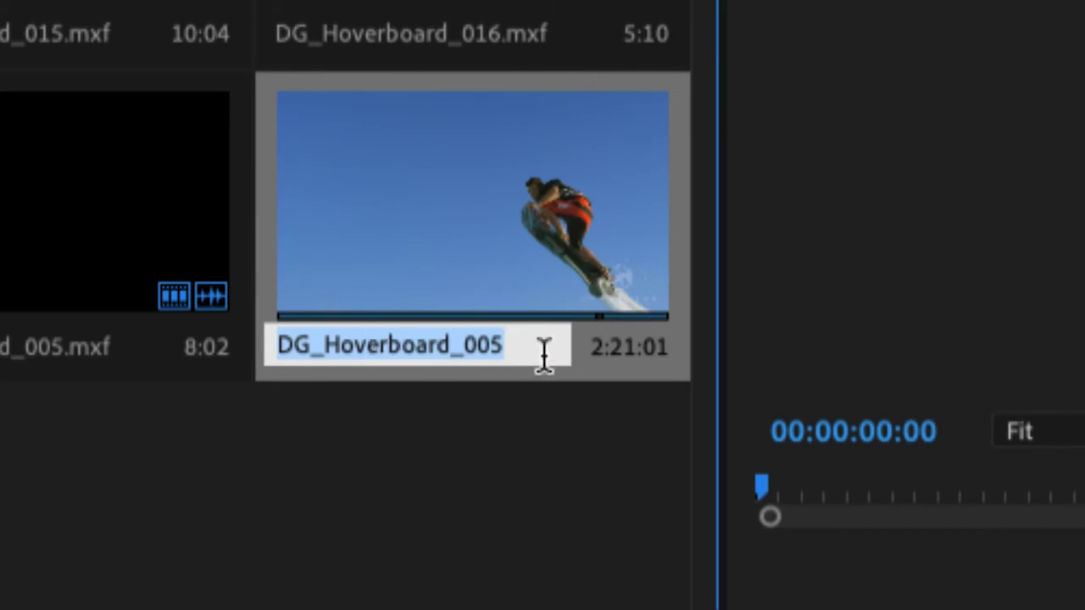
text(Hov)
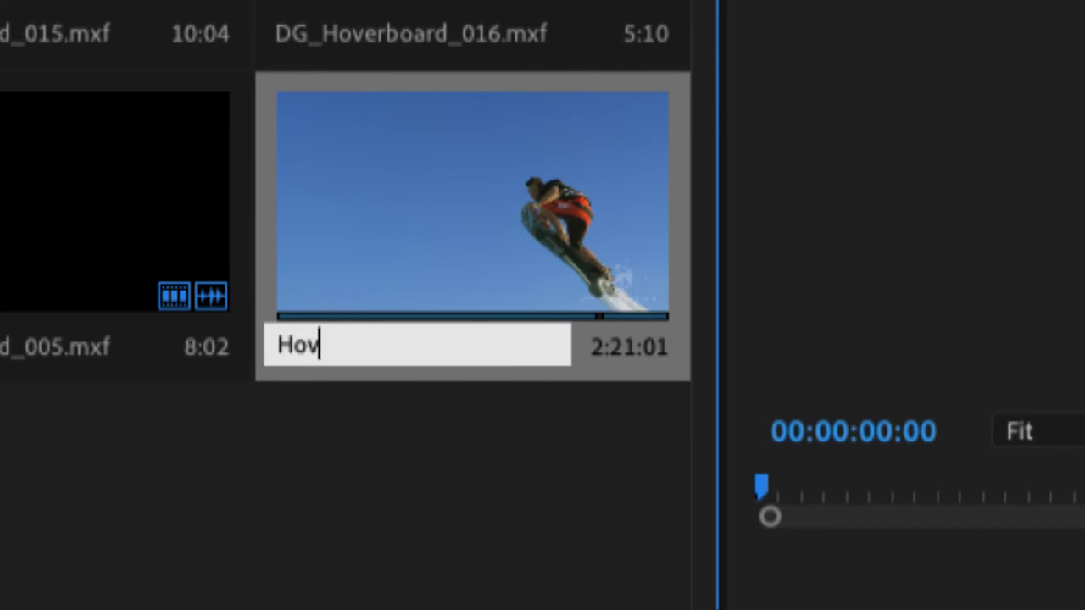
text(erboard )
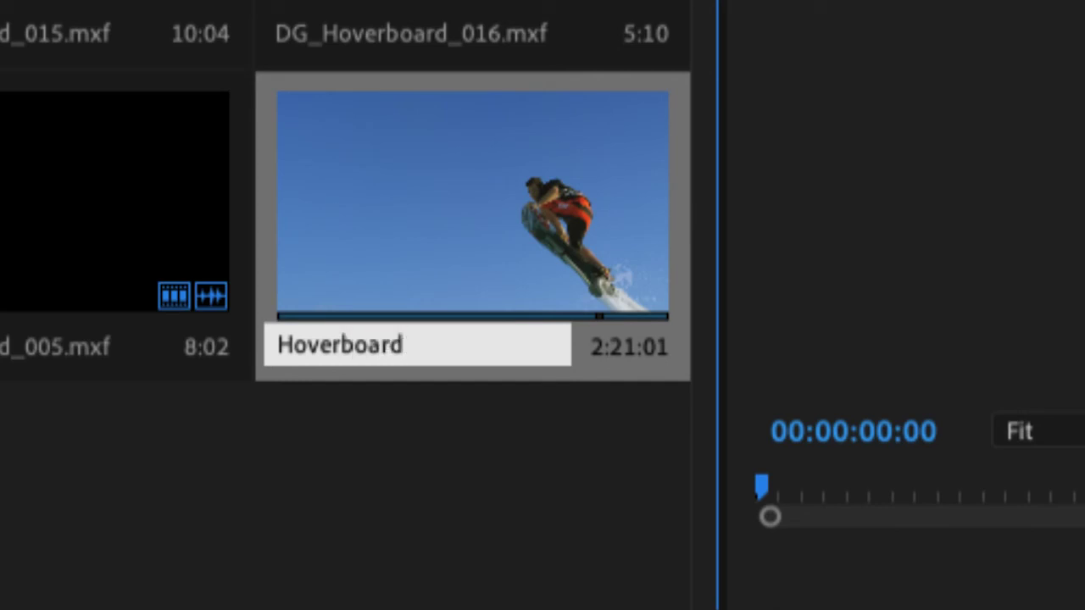
text(Sequence)
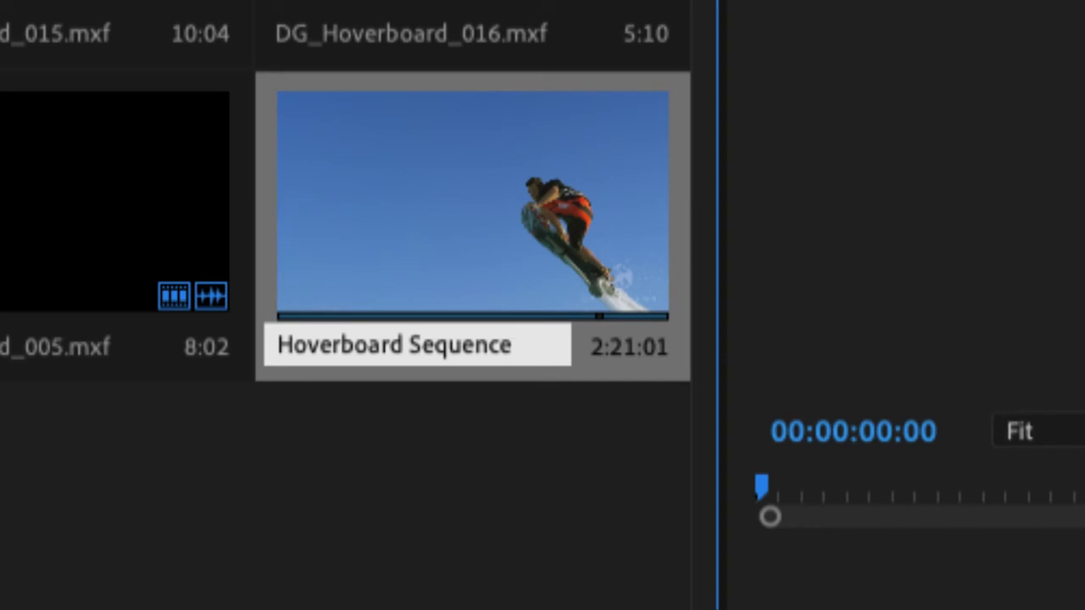
key(Return)
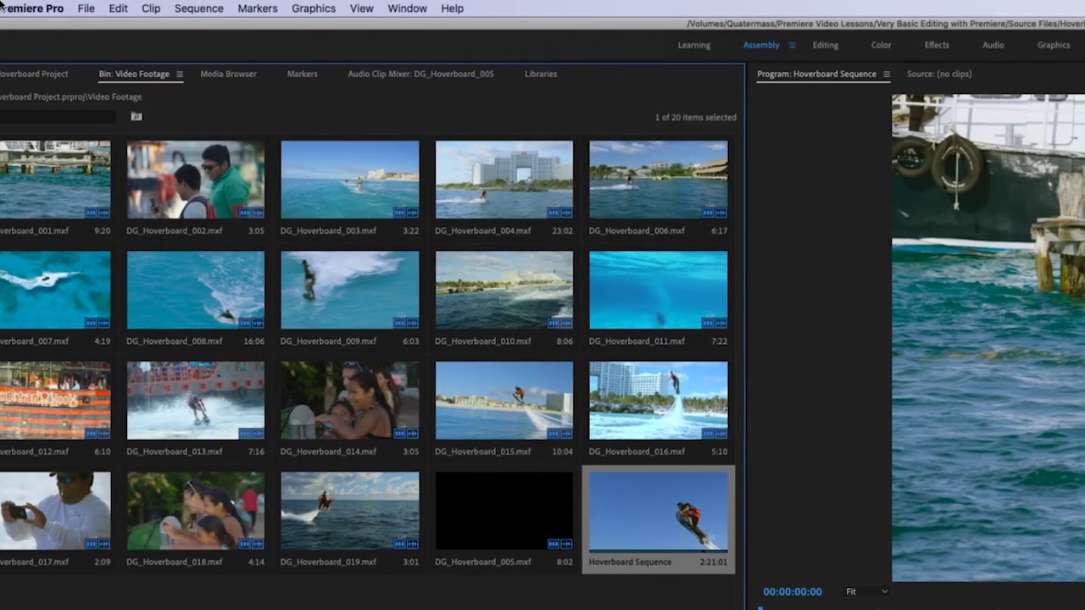
Duplicate Hoverboard Sequence in the Video Footage bin and open the copy in the Timeline alongside the original.
click(118, 8)
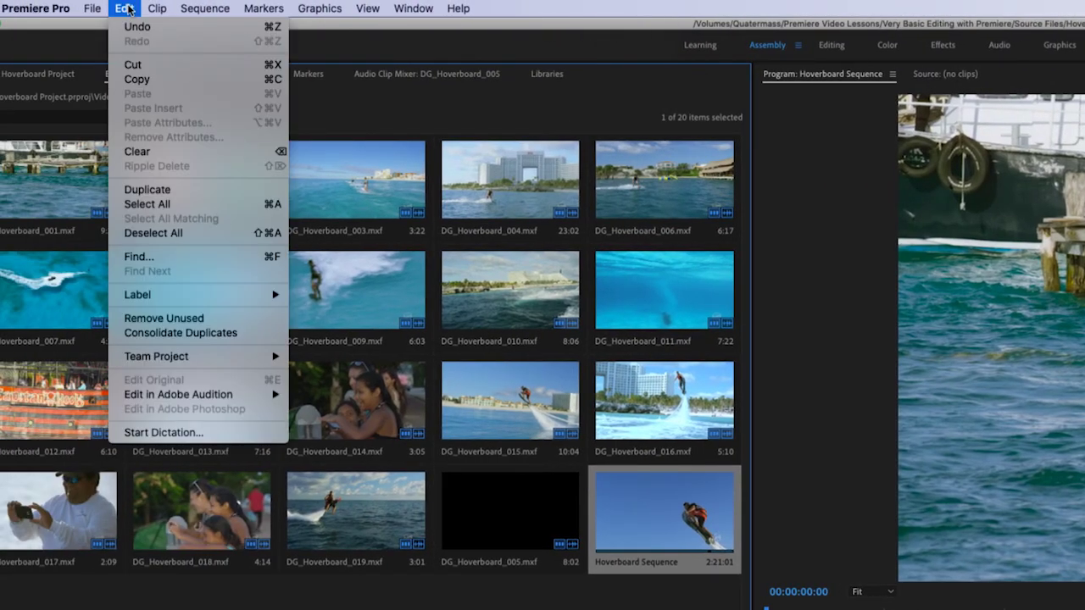
click(146, 192)
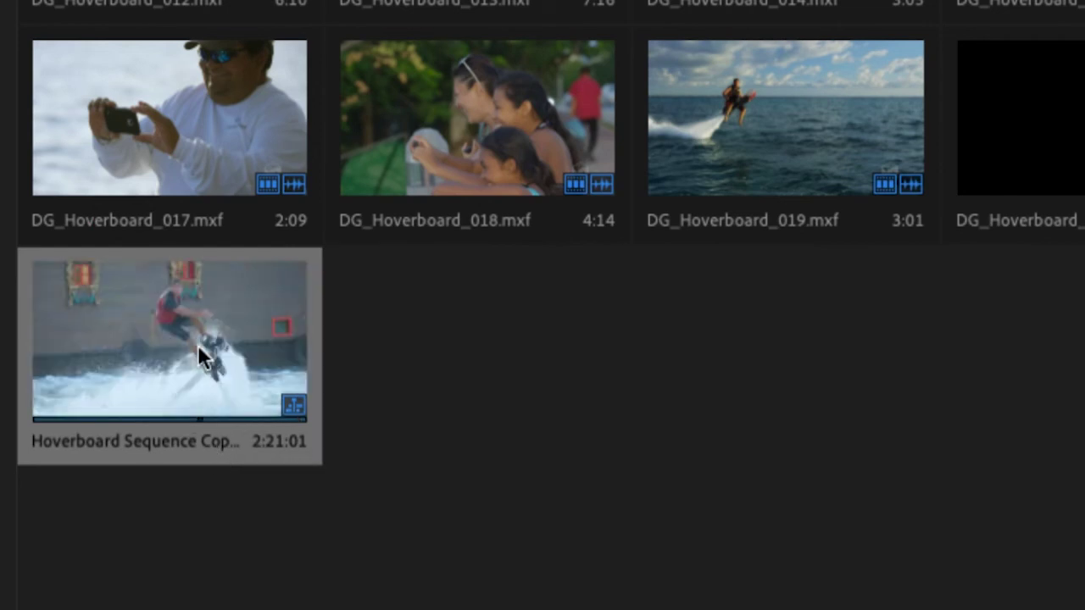
double_click(173, 332)
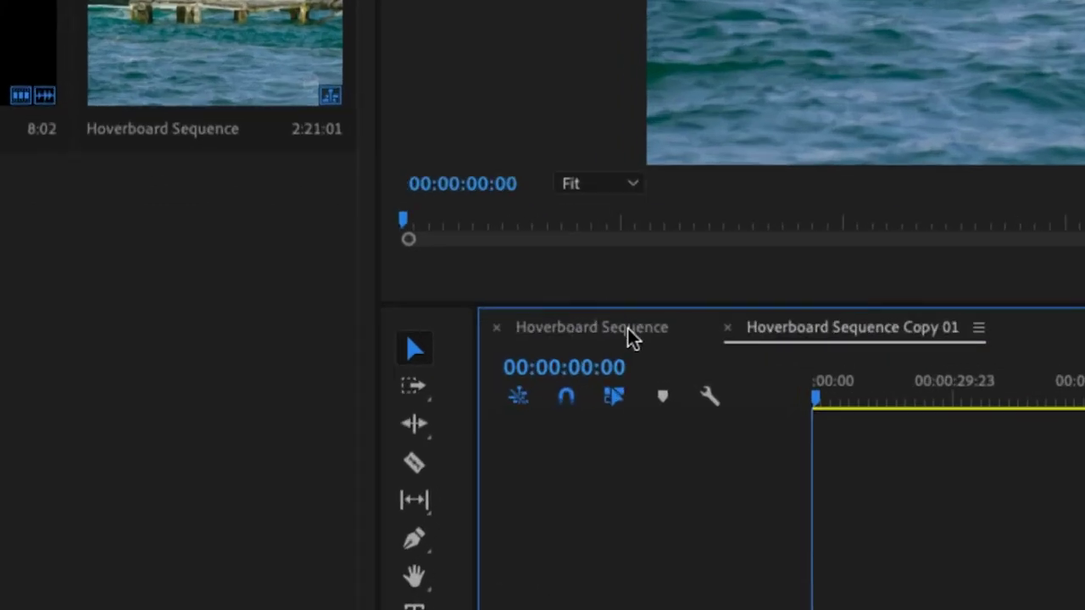
click(600, 332)
click(820, 334)
click(593, 335)
click(823, 329)
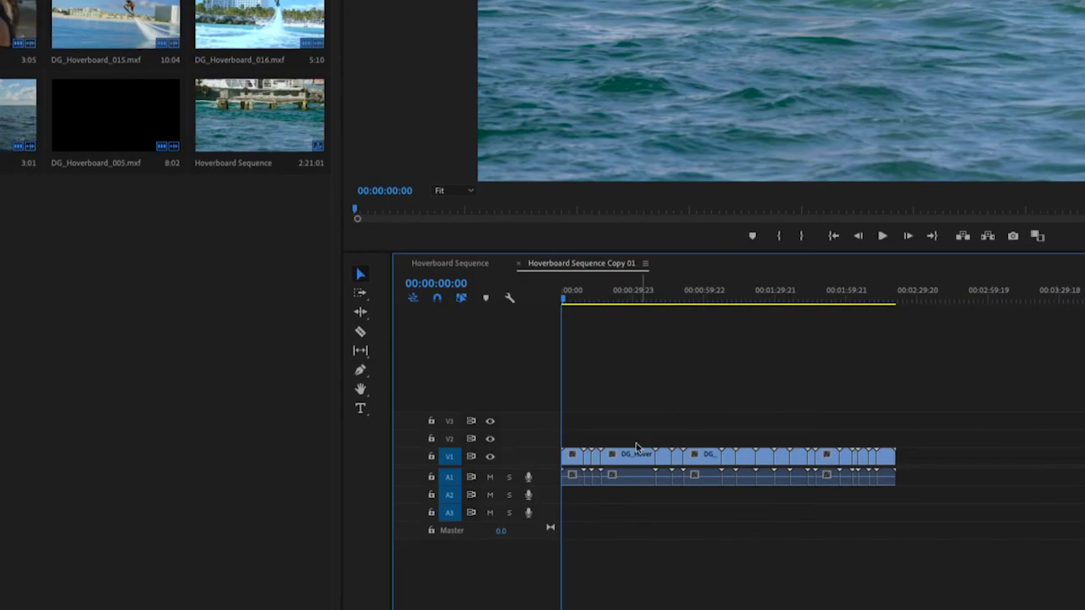
In the duplicate sequence, delete the long clip near the beginning and a group of clips in the middle.
click(634, 478)
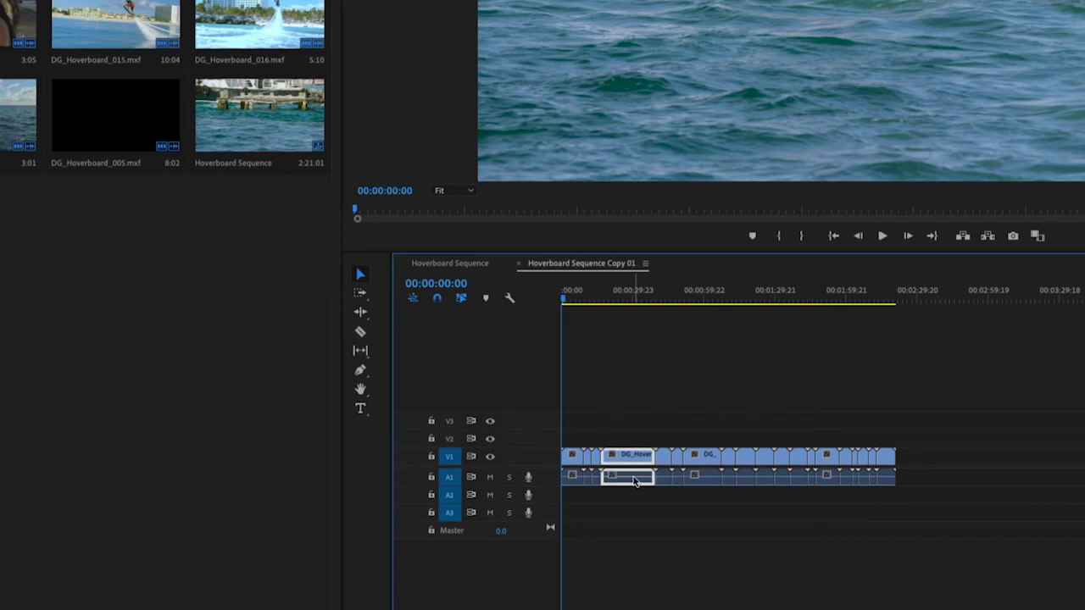
key(Delete)
drag(702, 429, 787, 485)
key(Delete)
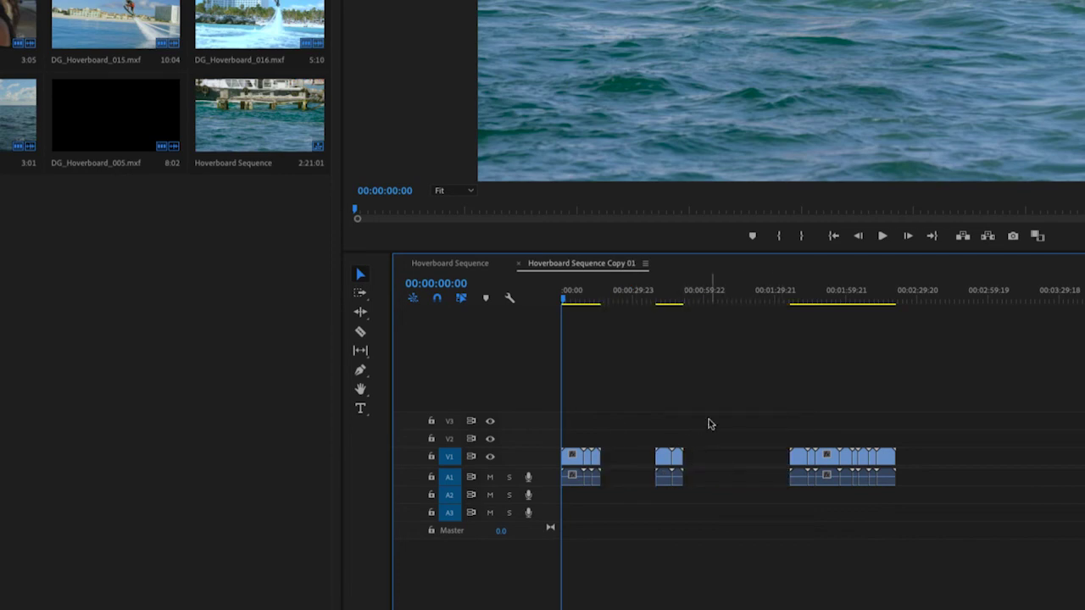
Switch between Hoverboard Sequence and its edited copy to compare them, ending on the original sequence.
click(439, 264)
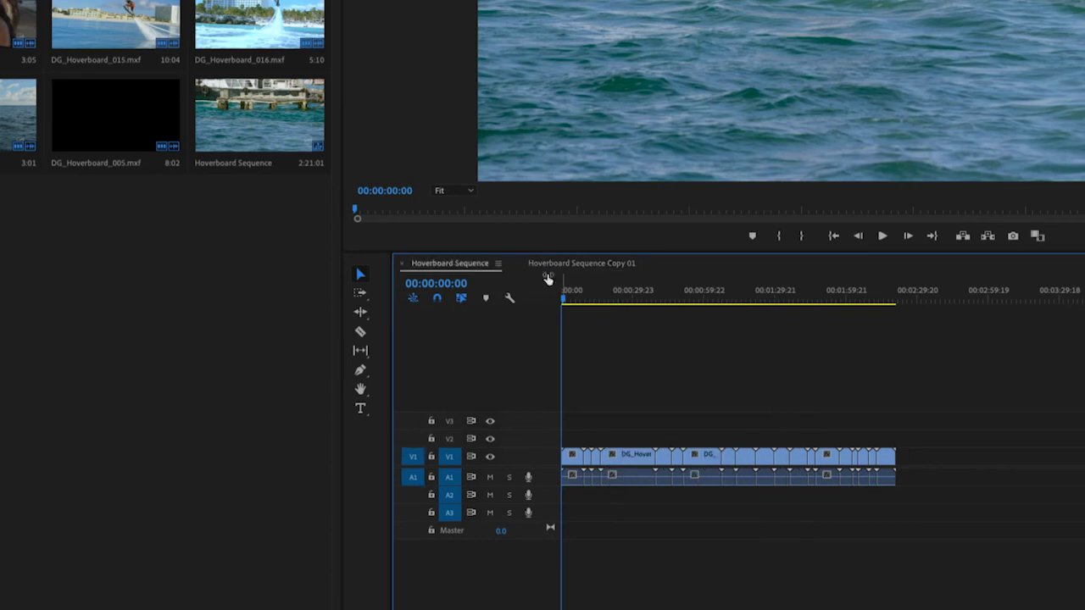
click(585, 264)
click(460, 263)
click(583, 265)
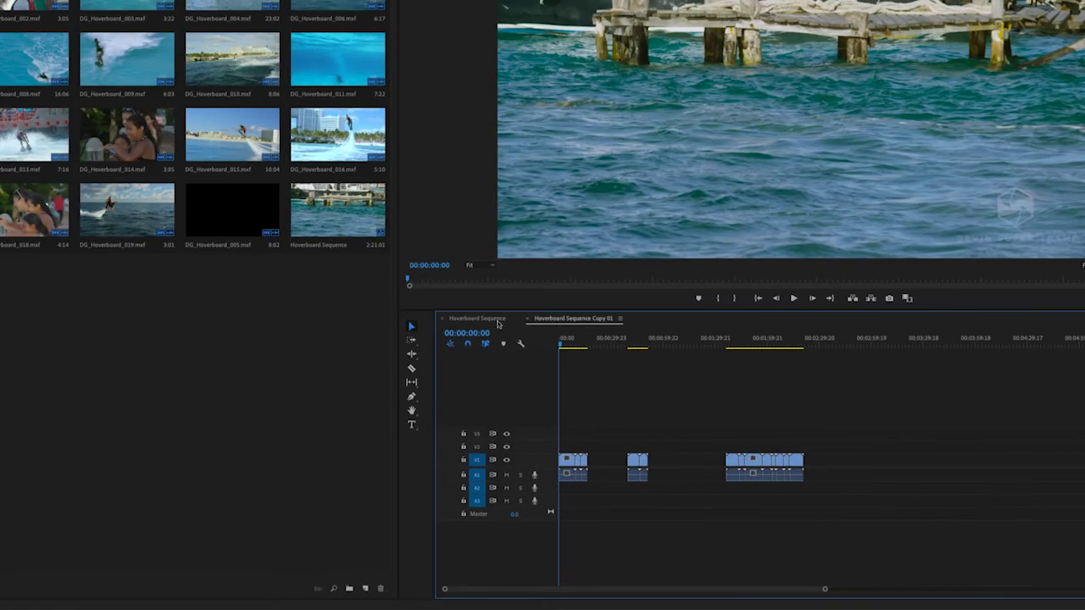
click(477, 319)
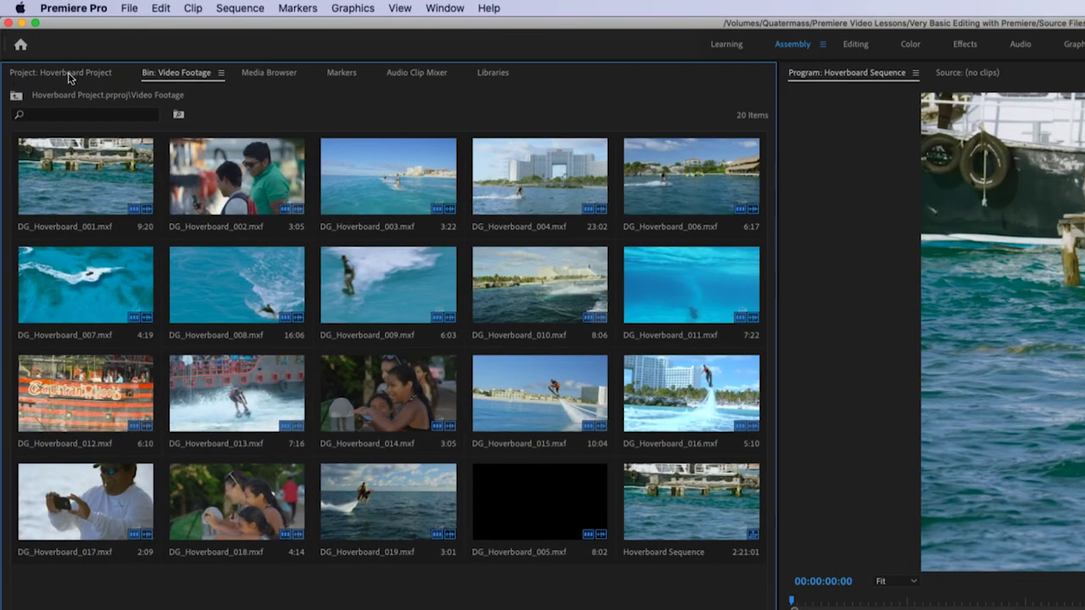
Open the project's Audio bin and load Skyward4Adobe120.wav into the Source monitor.
click(70, 75)
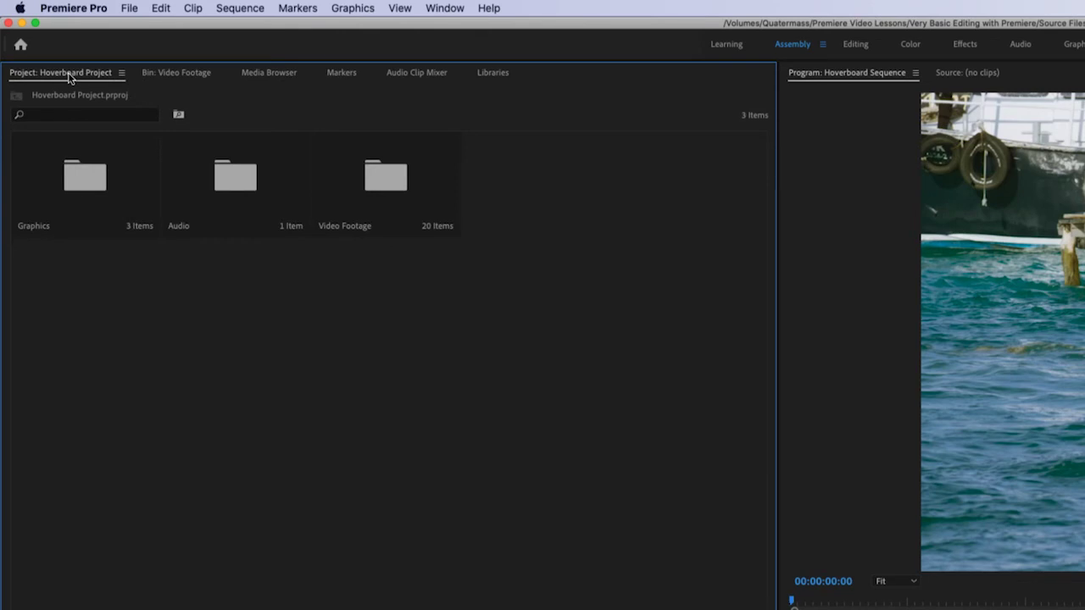
double_click(234, 181)
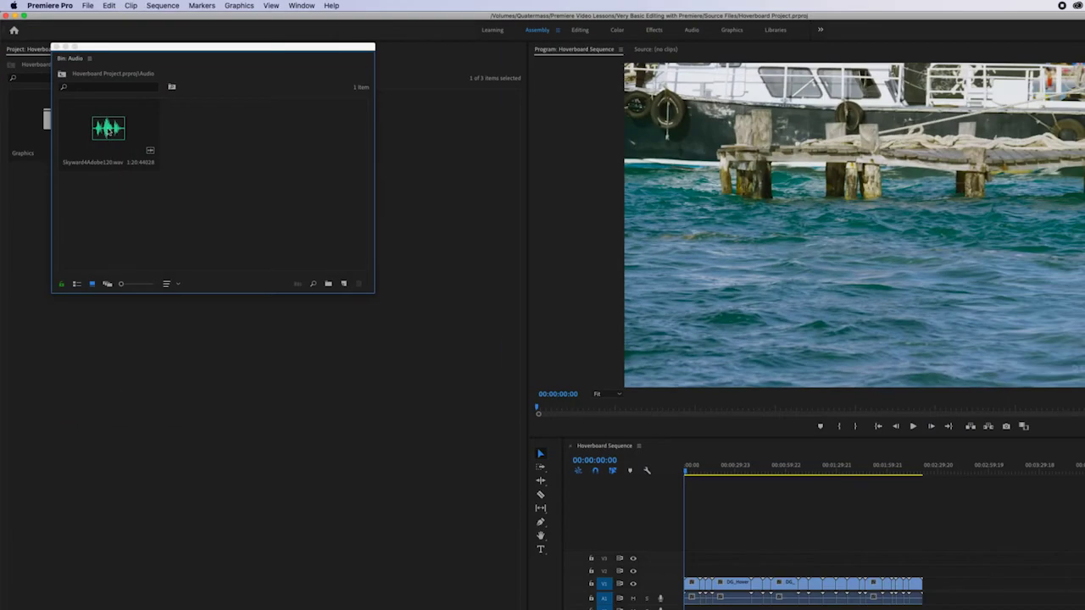
double_click(109, 129)
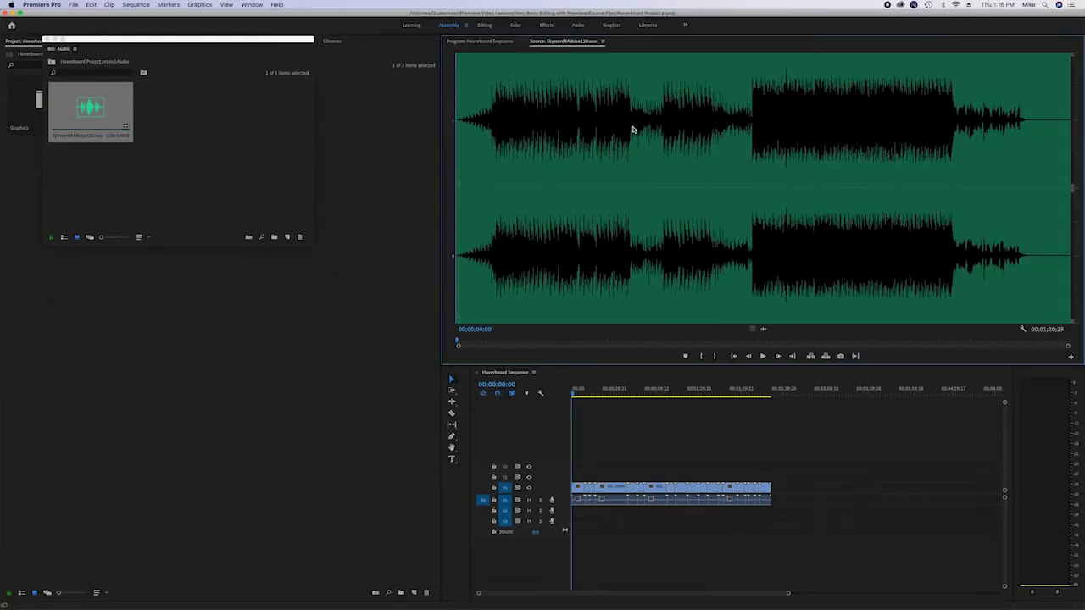
Play the opening of the music track in the Source monitor and scrub through its waveform.
click(763, 357)
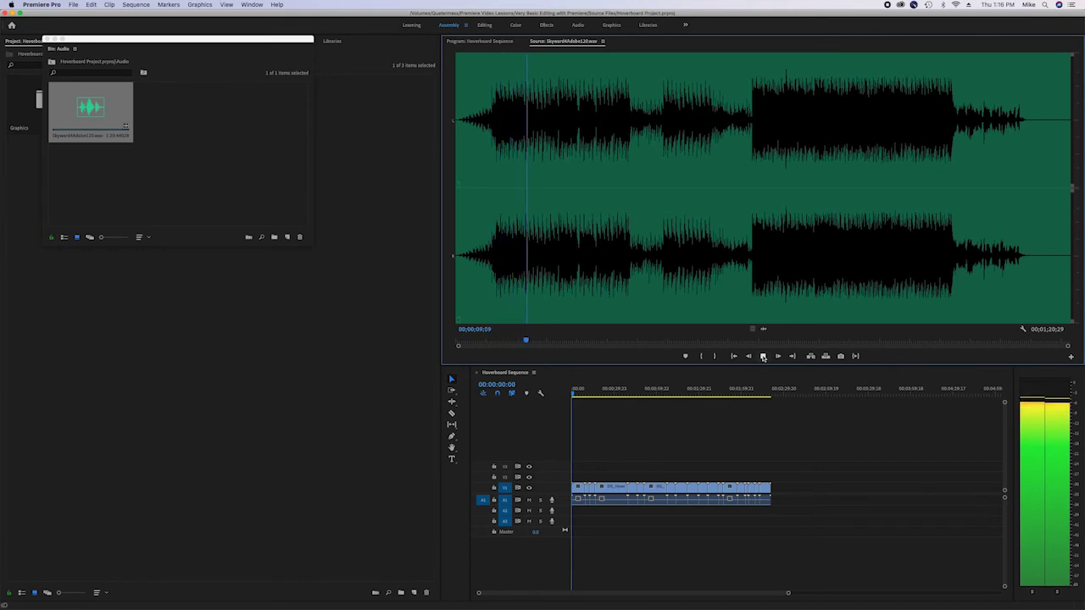
click(763, 357)
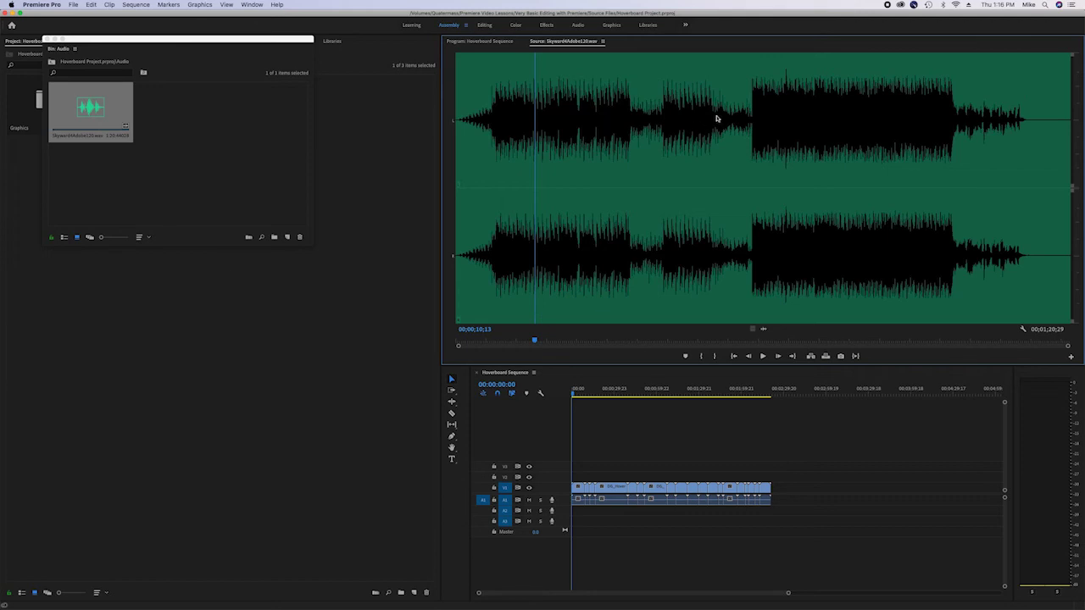
drag(731, 120, 654, 199)
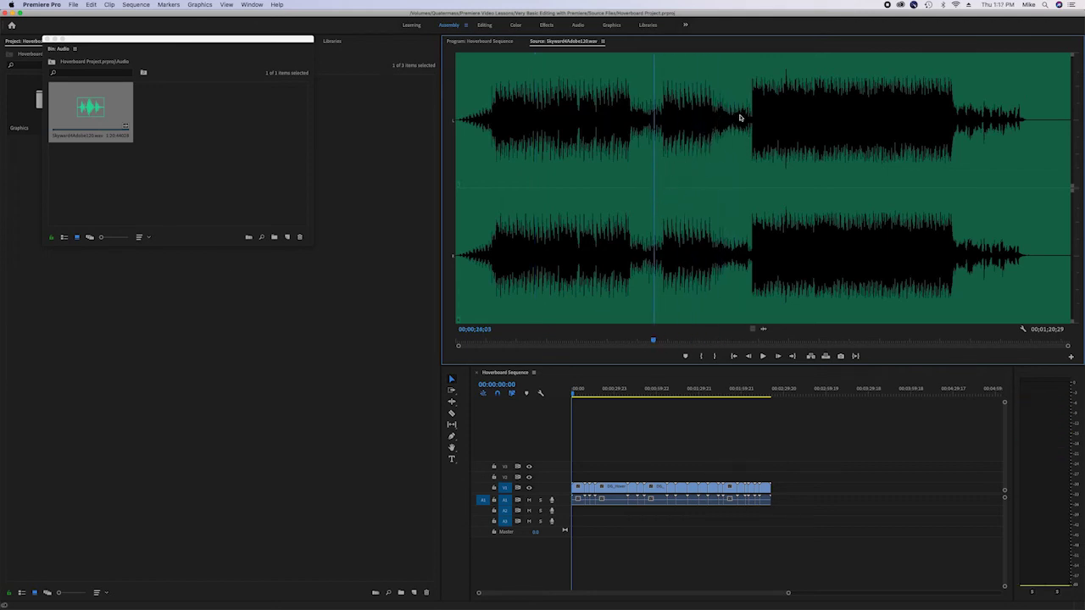
drag(617, 140, 742, 127)
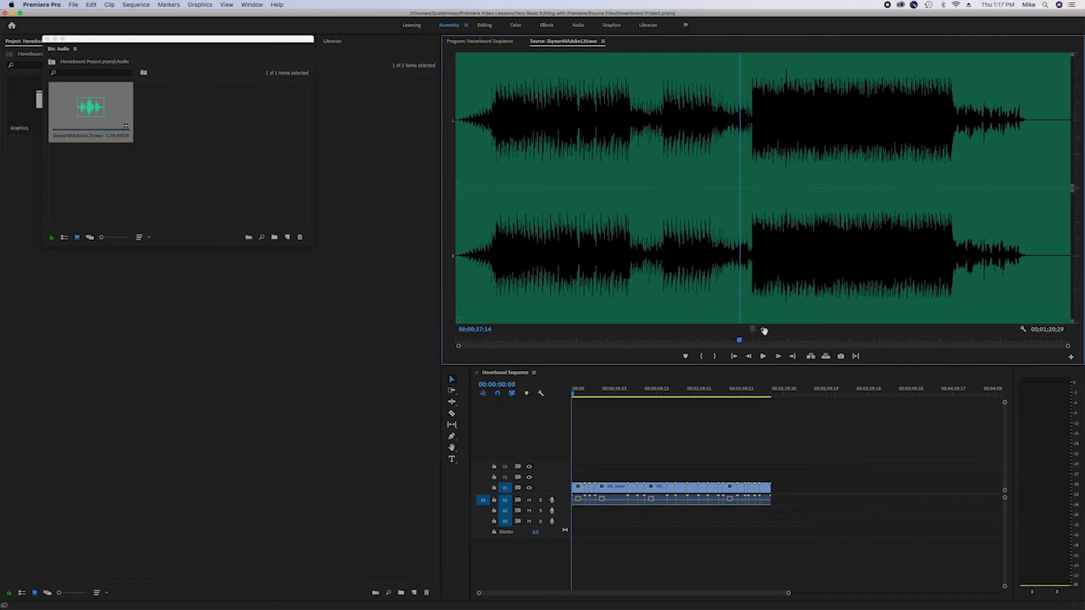
Add the Skyward4Adobe120.wav audio to track A2 at the start of Hoverboard Sequence and play the sequence.
drag(764, 331, 567, 511)
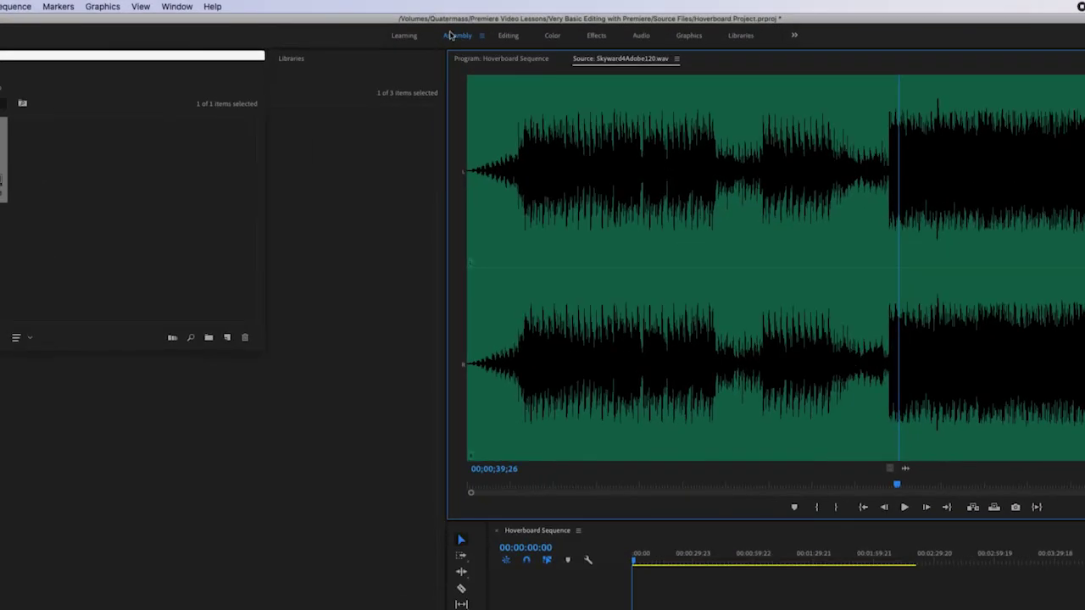
click(503, 59)
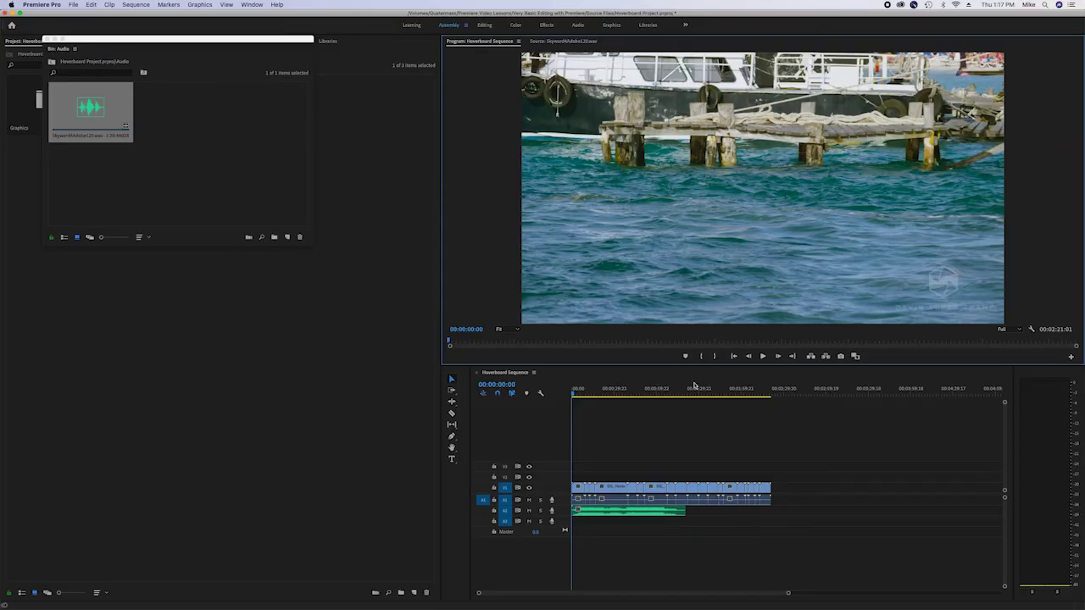
click(762, 356)
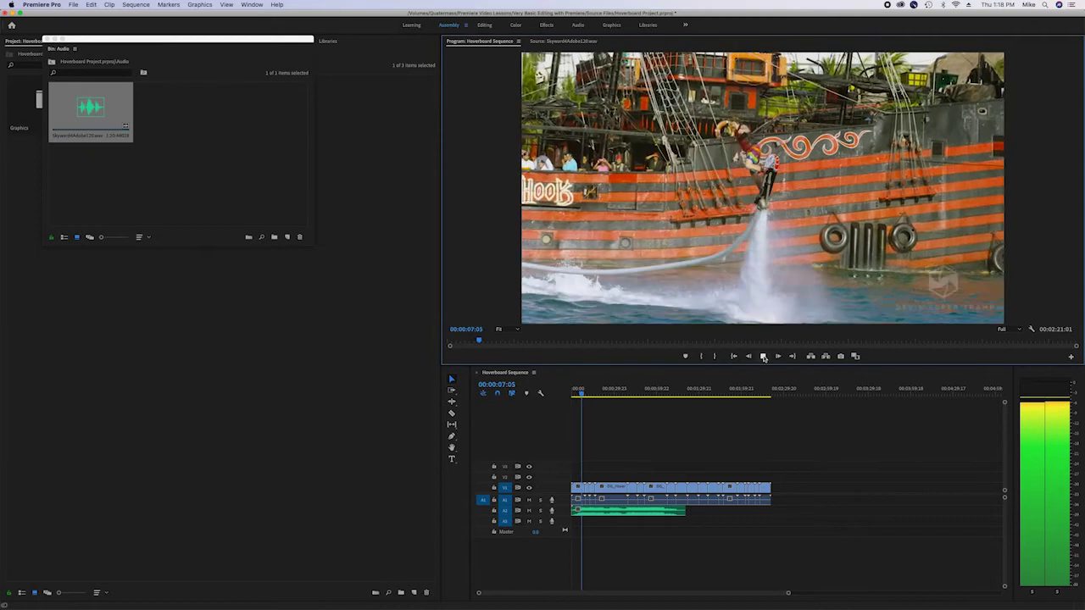
click(763, 357)
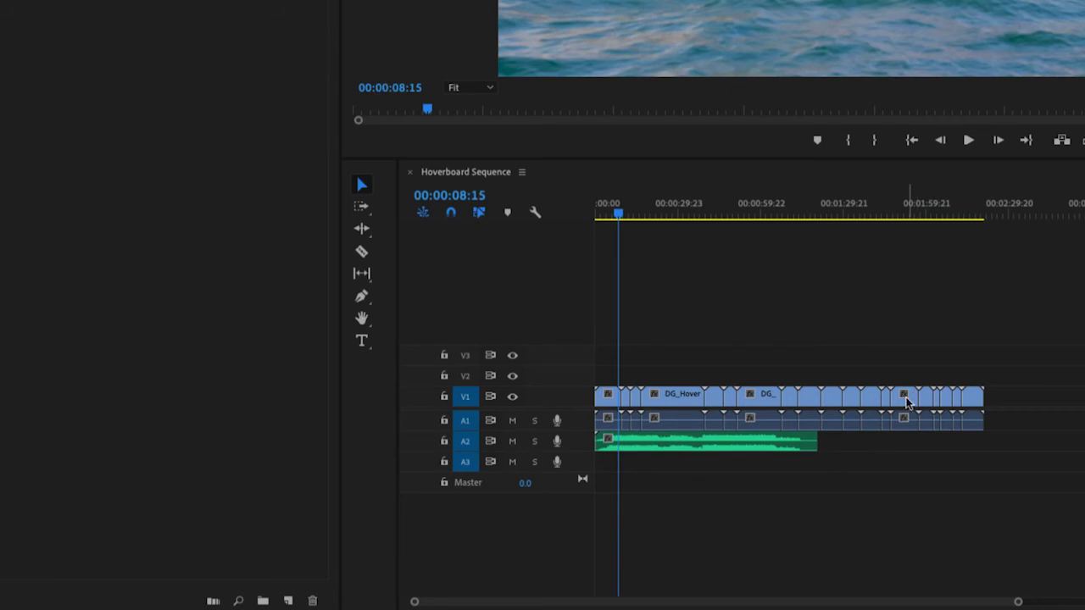
Move all the video clips with their audio along the Timeline so they start just after the music ends.
drag(601, 307, 416, 408)
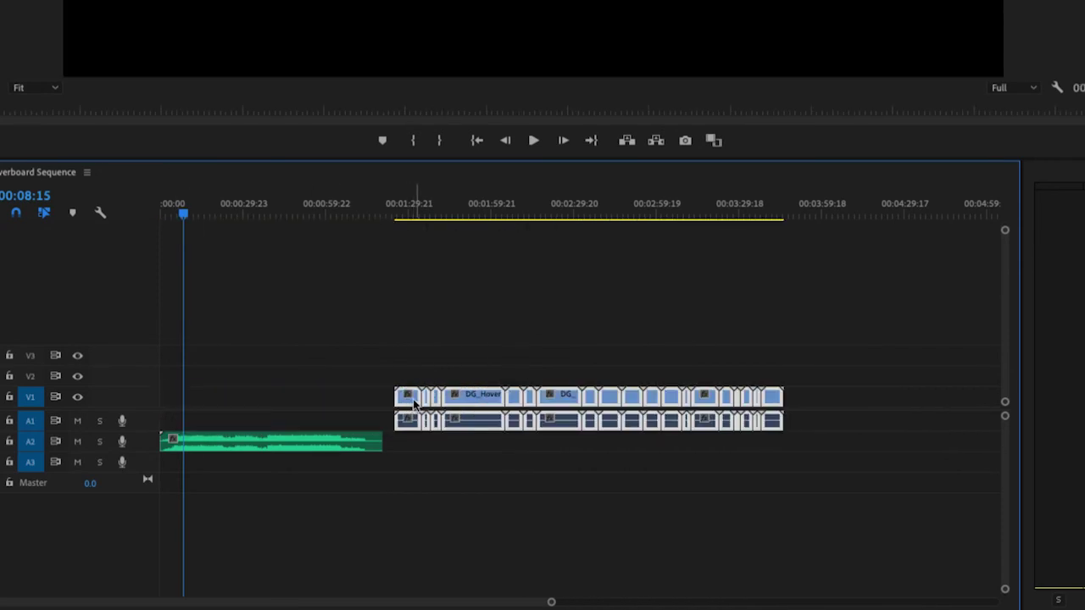
click(457, 282)
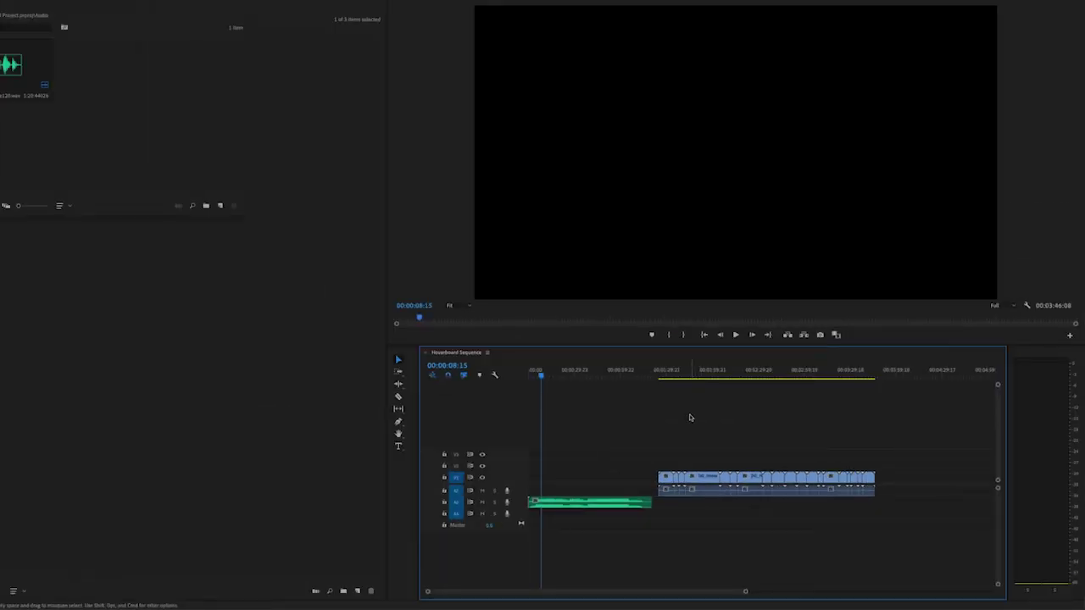
Find the spectator clips DG_Hoverboard_002 and DG_Hoverboard_014 and move them side by side above the beginning of the music.
drag(649, 374, 676, 379)
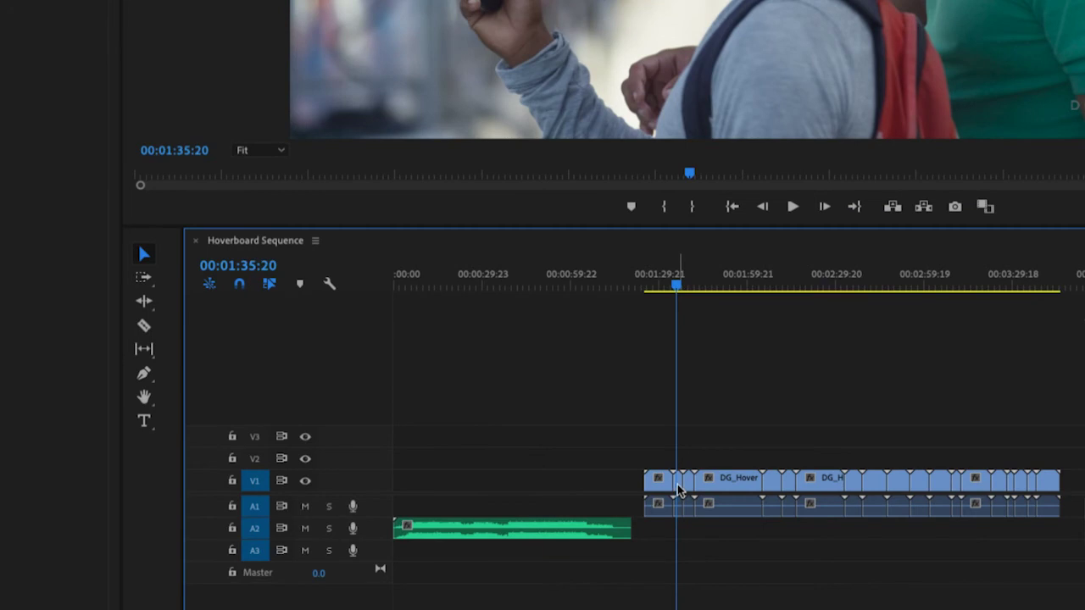
drag(678, 490, 408, 481)
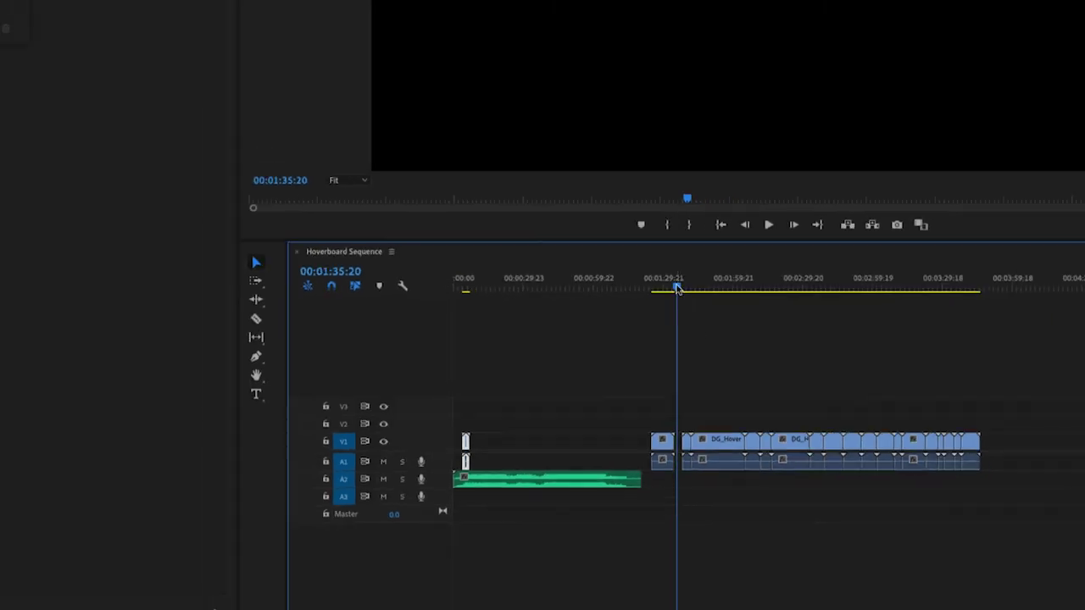
drag(678, 288, 897, 330)
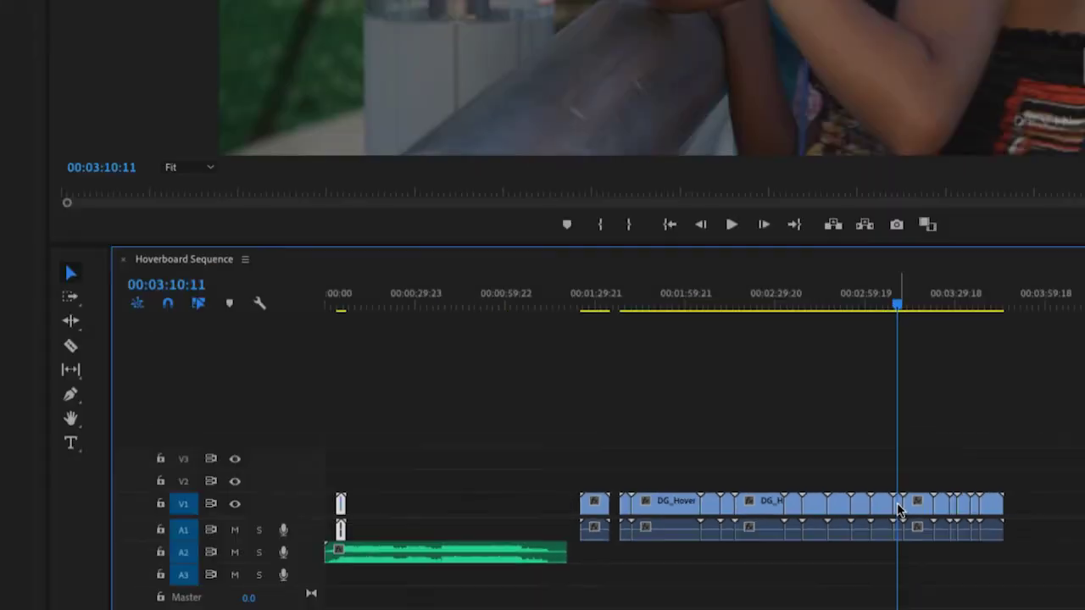
drag(900, 509, 365, 511)
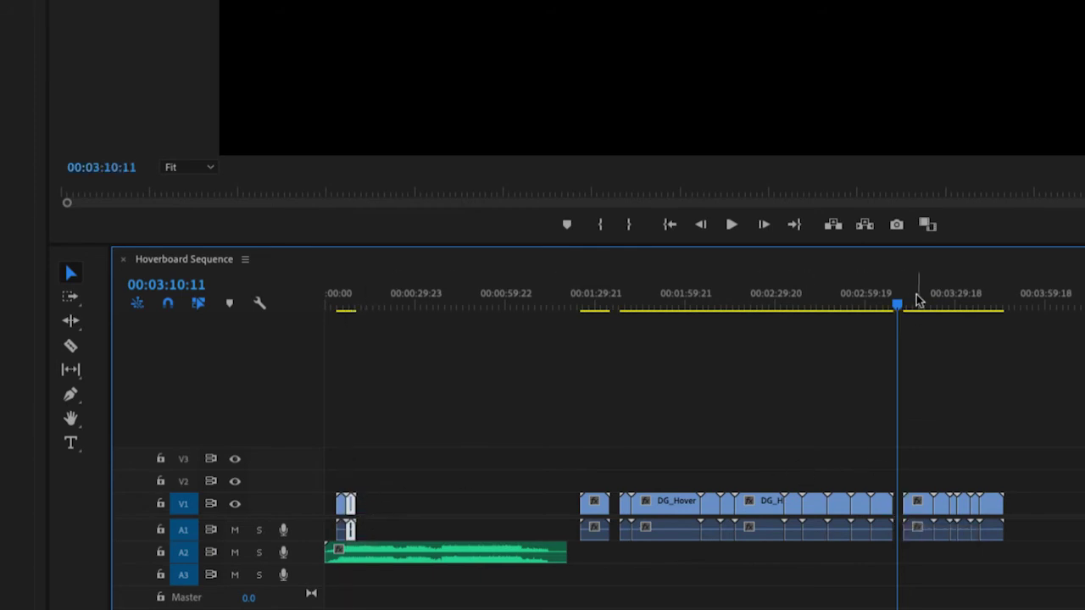
Find DG_Hoverboard_017 and DG_Hoverboard_018 and move them directly after the other spectator clips above the music.
drag(892, 307, 930, 325)
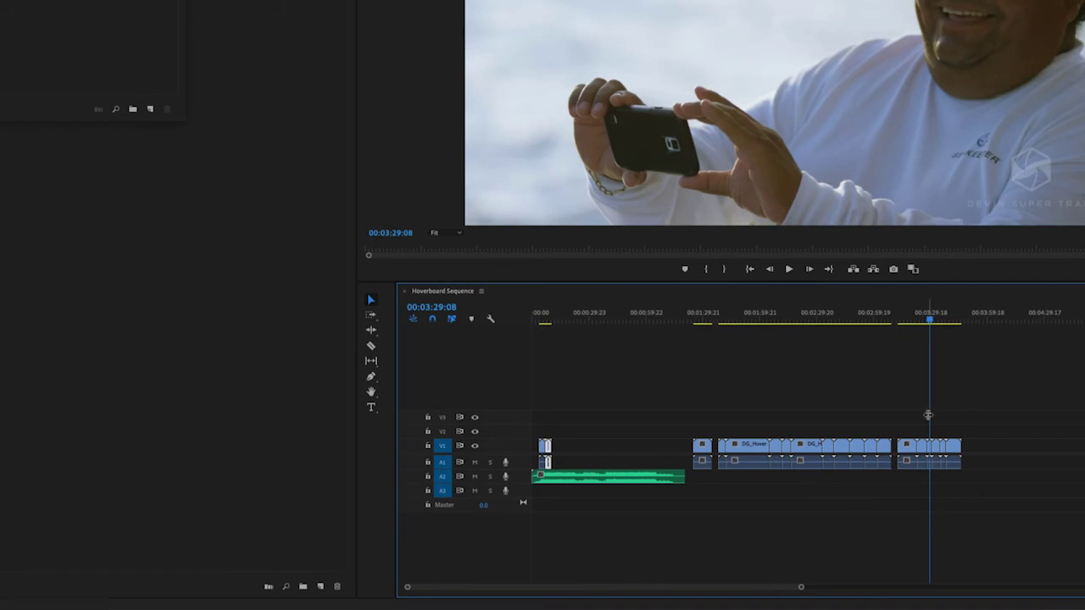
drag(930, 452, 551, 458)
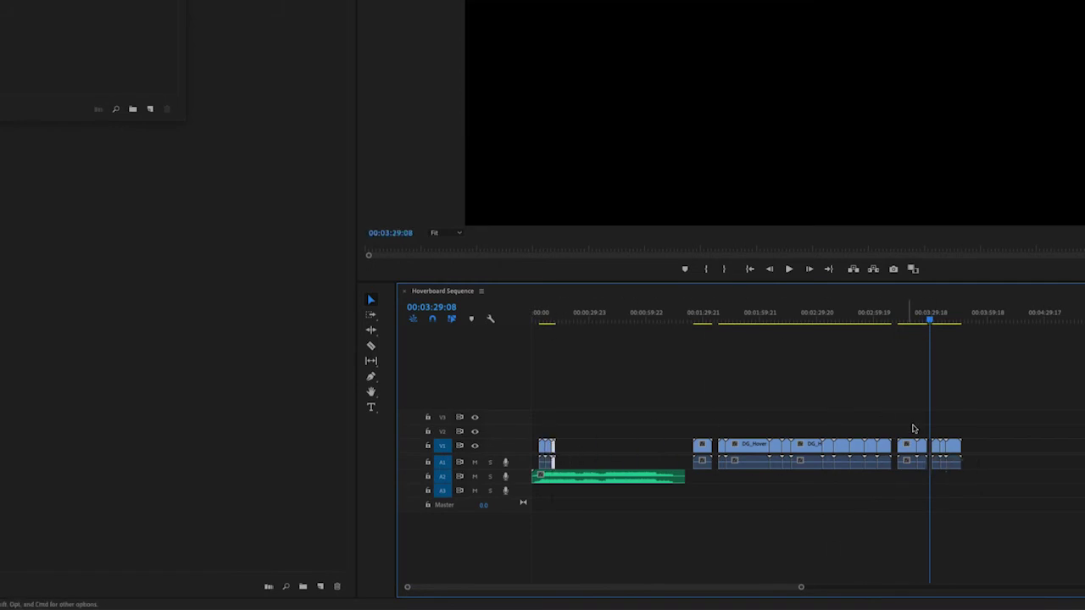
drag(930, 318, 937, 321)
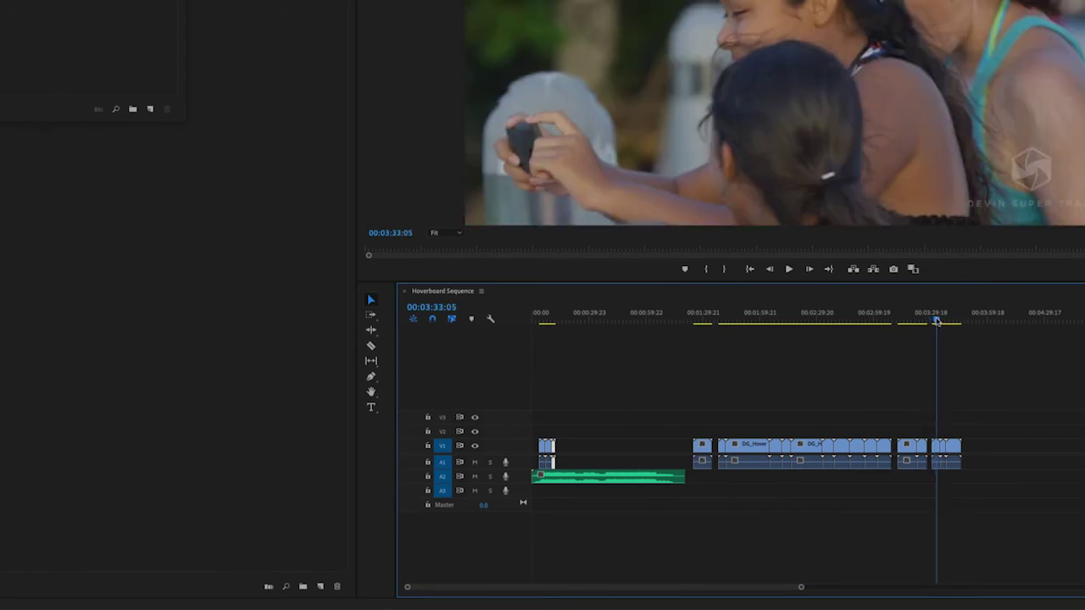
drag(937, 452, 558, 447)
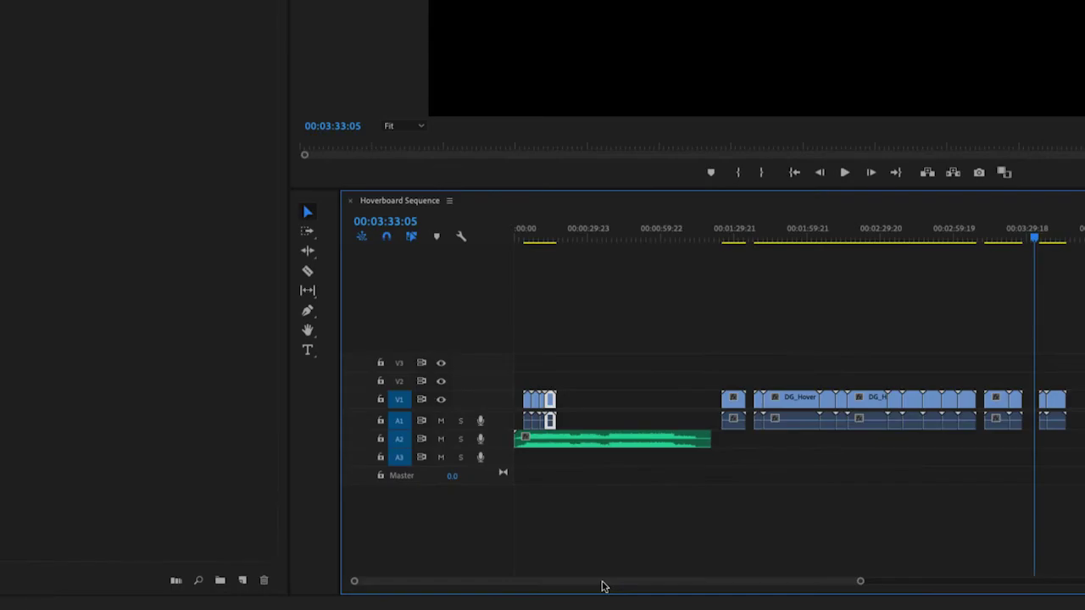
Zoom the Timeline in on the music and the spectator clips, and place the playhead at 00:00:07:05.
scroll(602, 583, right, 5)
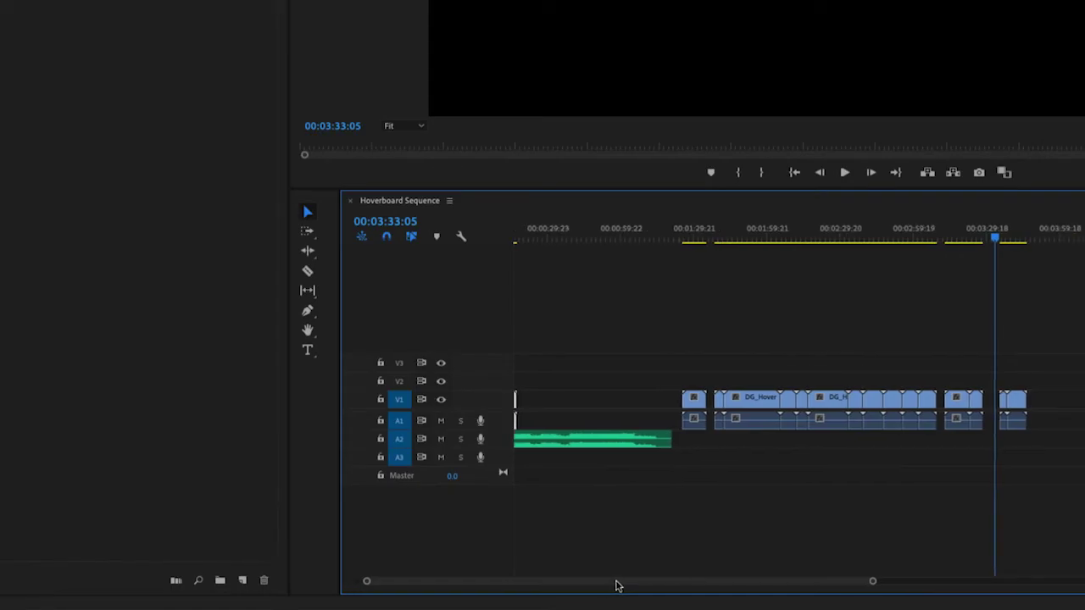
drag(613, 584, 563, 581)
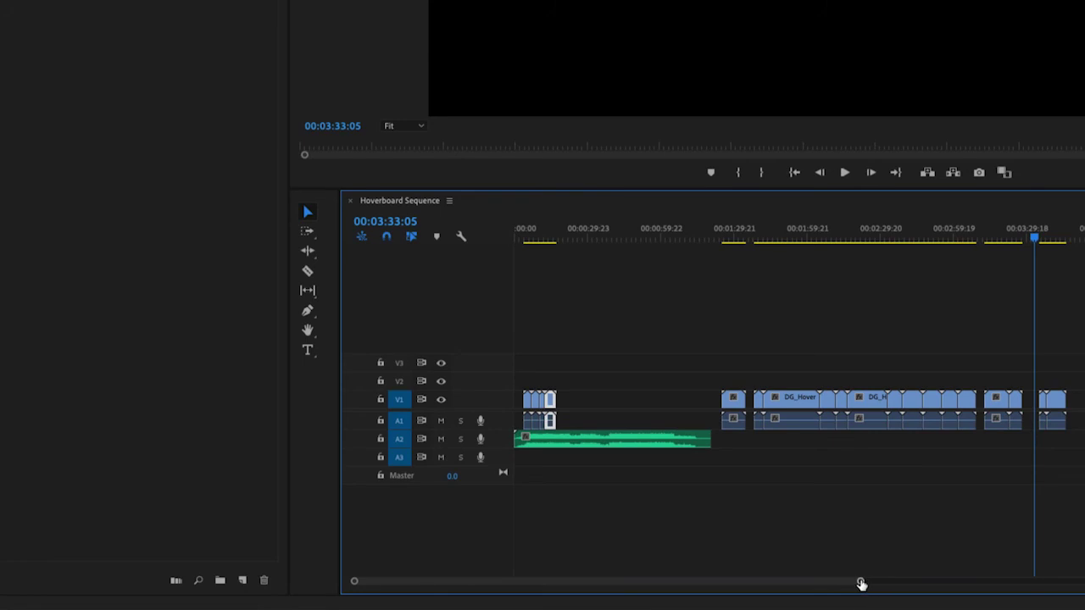
drag(861, 584, 574, 578)
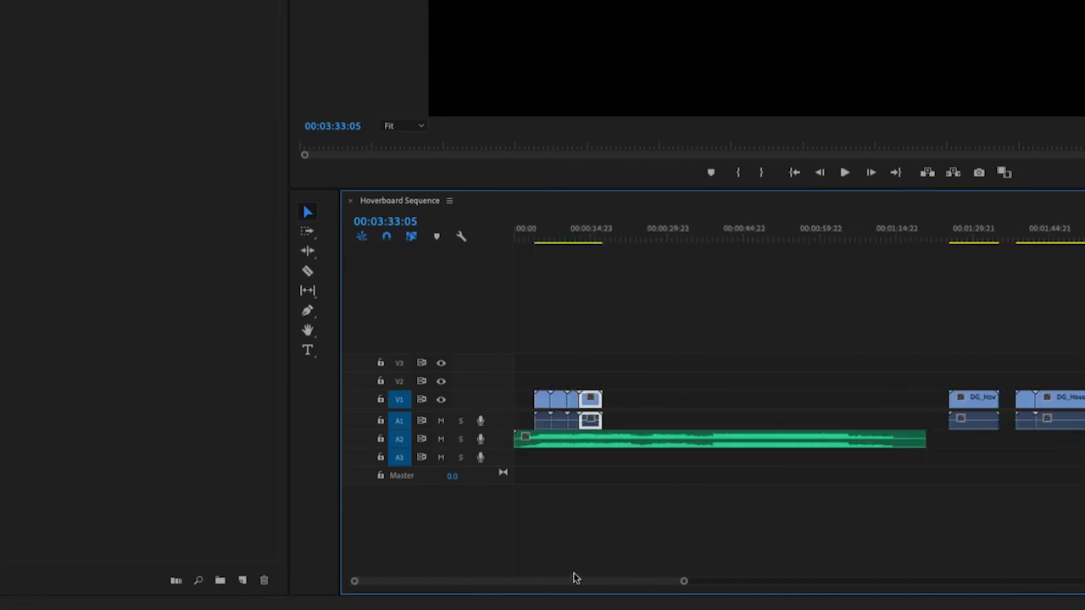
drag(684, 584, 681, 584)
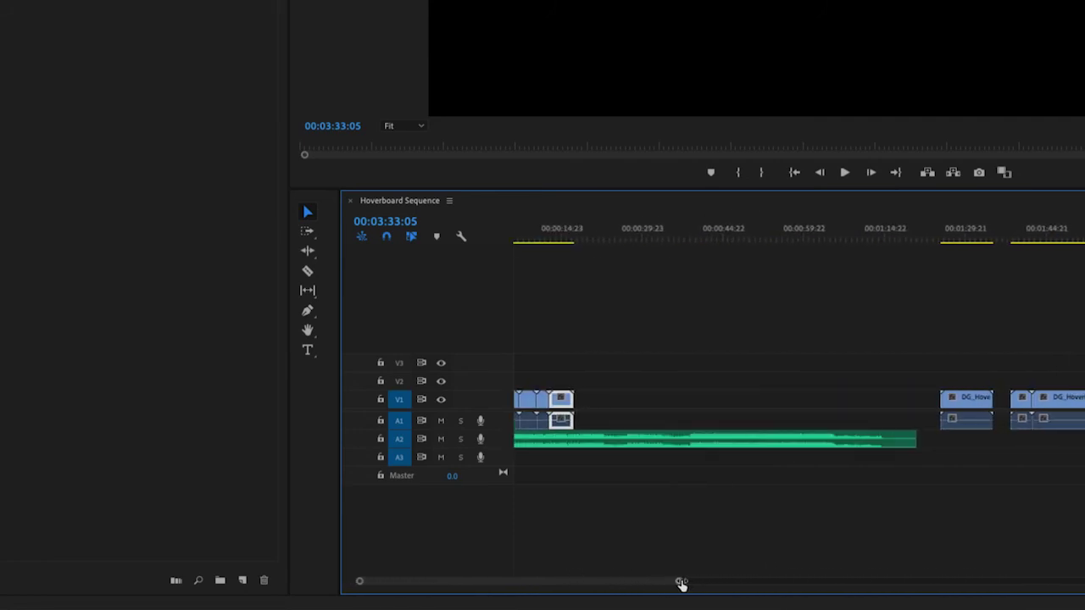
drag(721, 239, 553, 244)
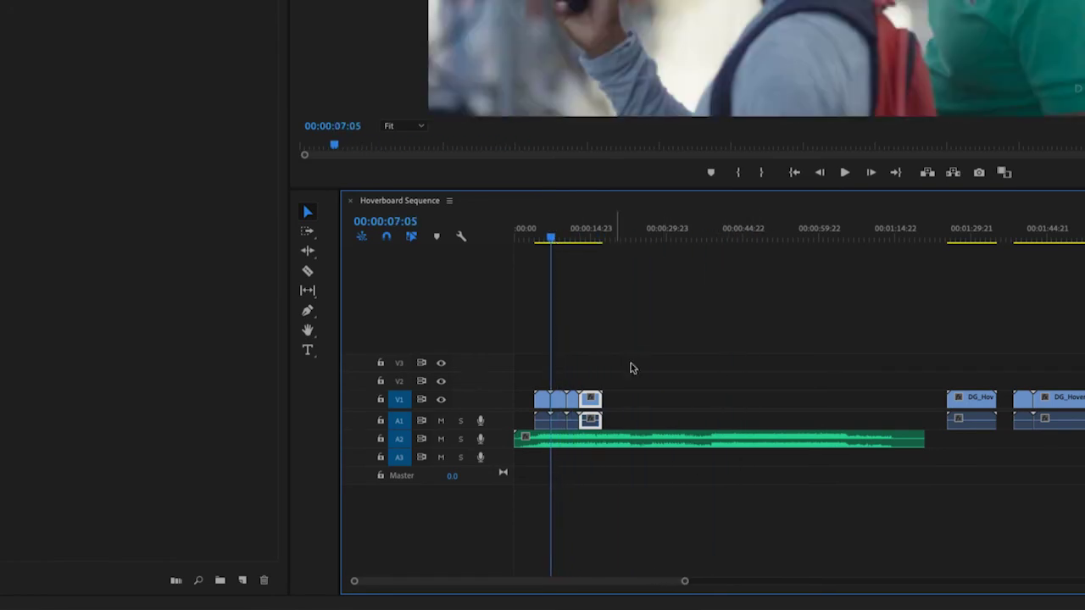
Adjust the Timeline zoom in and out until the four spectator clips are easy to see above the opening of the music.
drag(684, 585, 416, 584)
drag(502, 584, 598, 589)
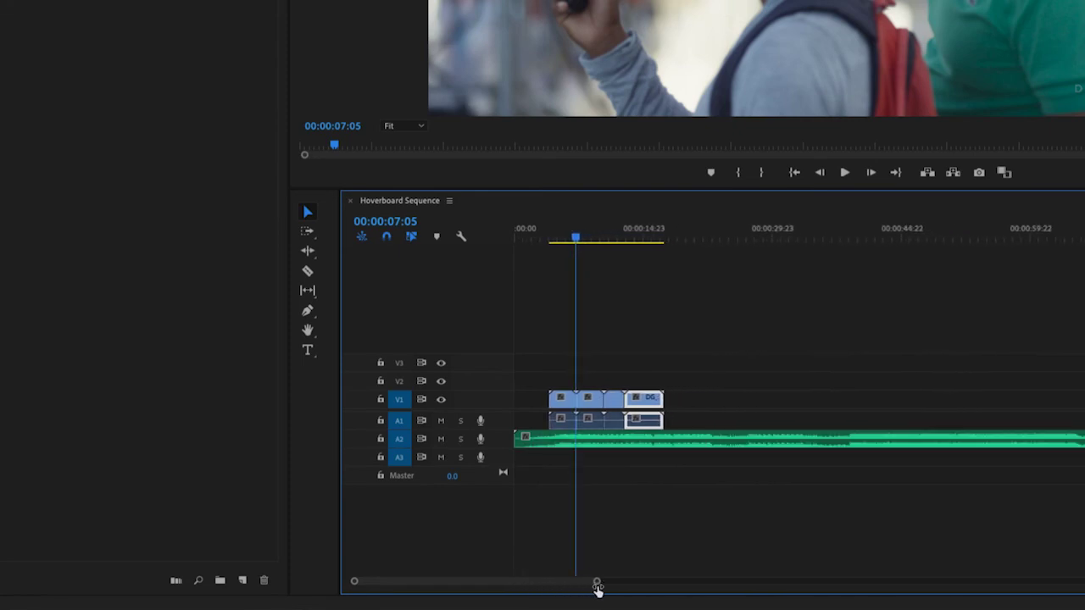
mouse_move(462, 583)
mouse_down()
mouse_move(504, 588)
mouse_move(453, 574)
mouse_up()
drag(597, 583, 586, 585)
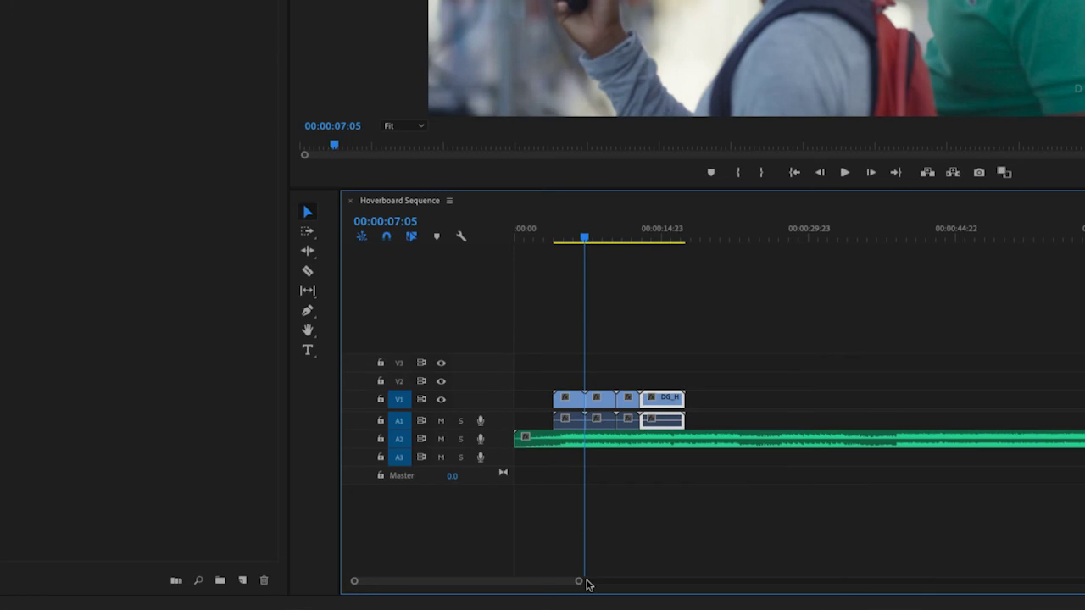
key(equal)
key(equal)
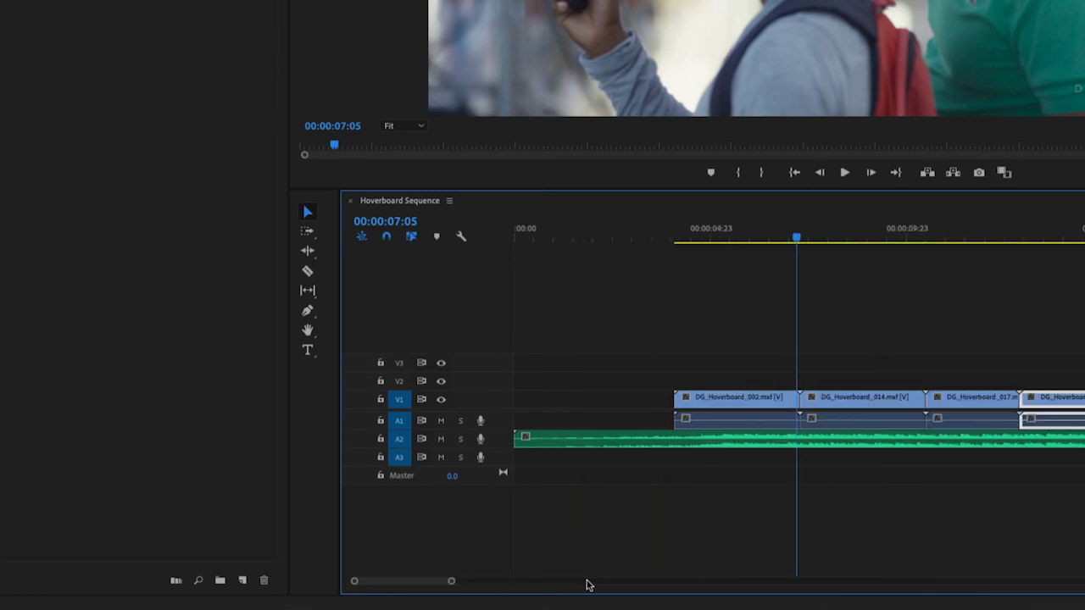
key(minus)
key(minus)
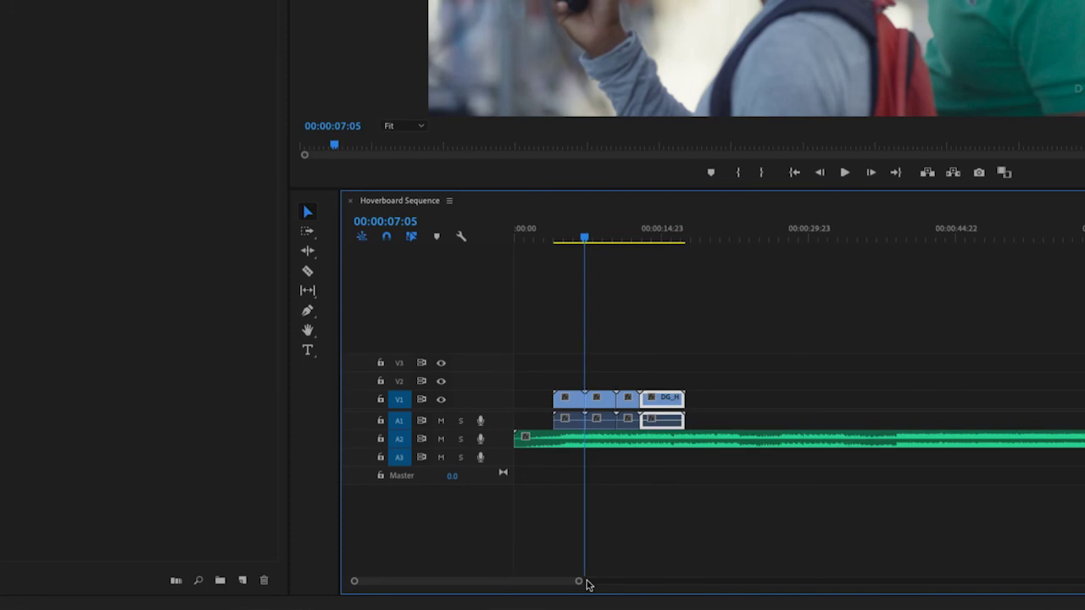
key(equal)
key(equal)
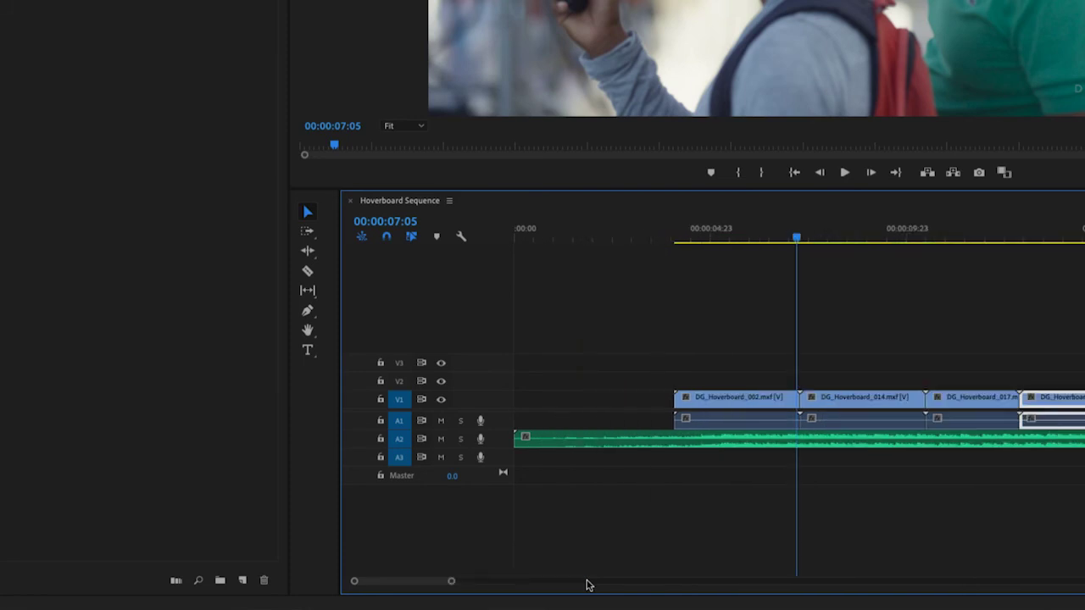
key(minus)
key(minus)
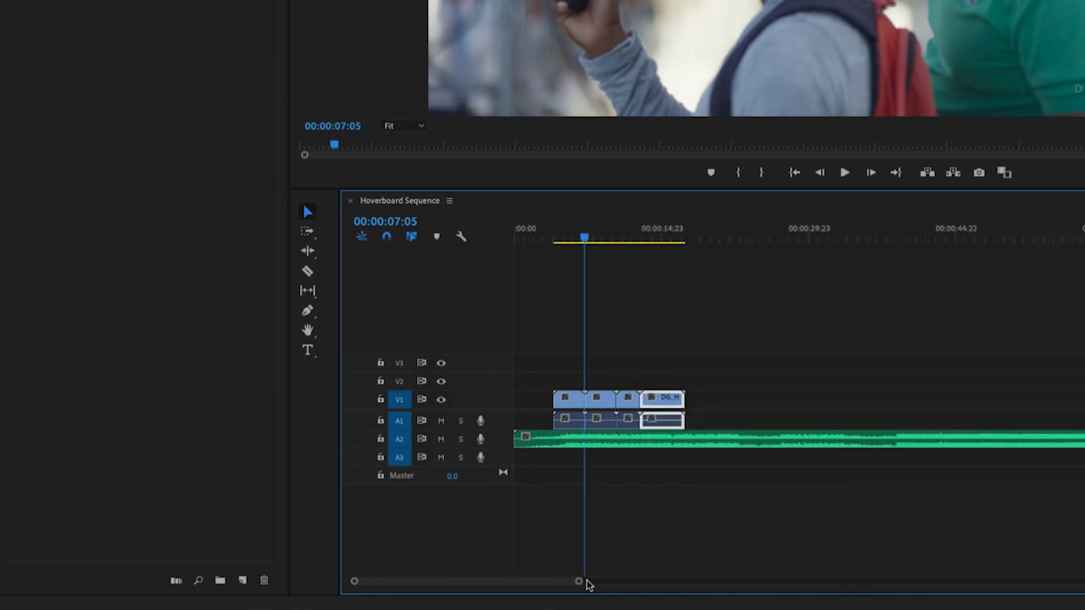
key(equal)
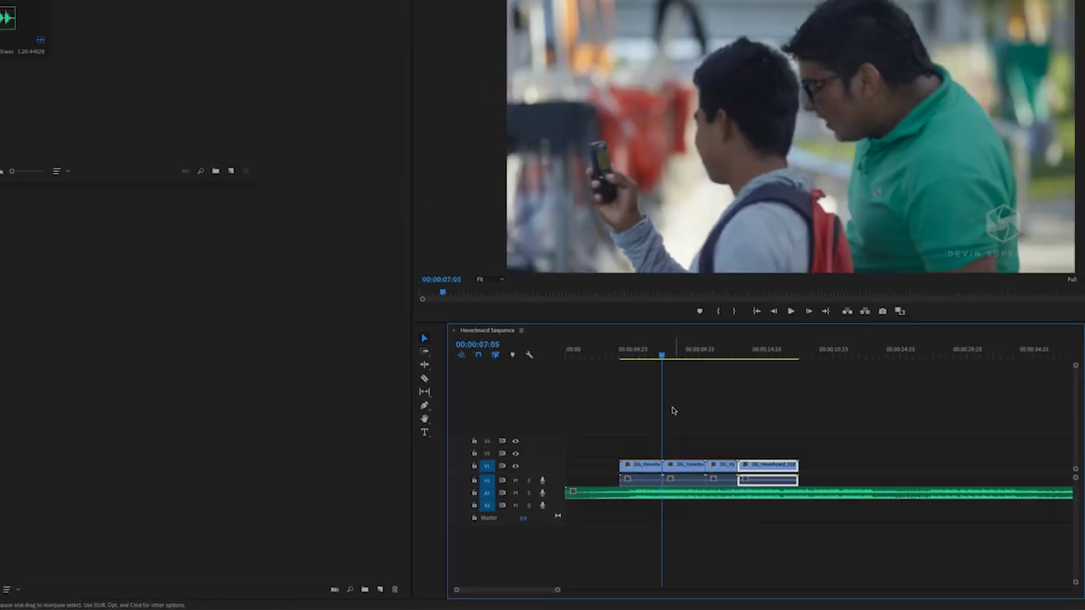
Move all four spectator clips with their audio together along the Timeline so they start at 00:00:11:15.
drag(605, 353, 723, 369)
drag(629, 416, 768, 483)
drag(644, 465, 745, 465)
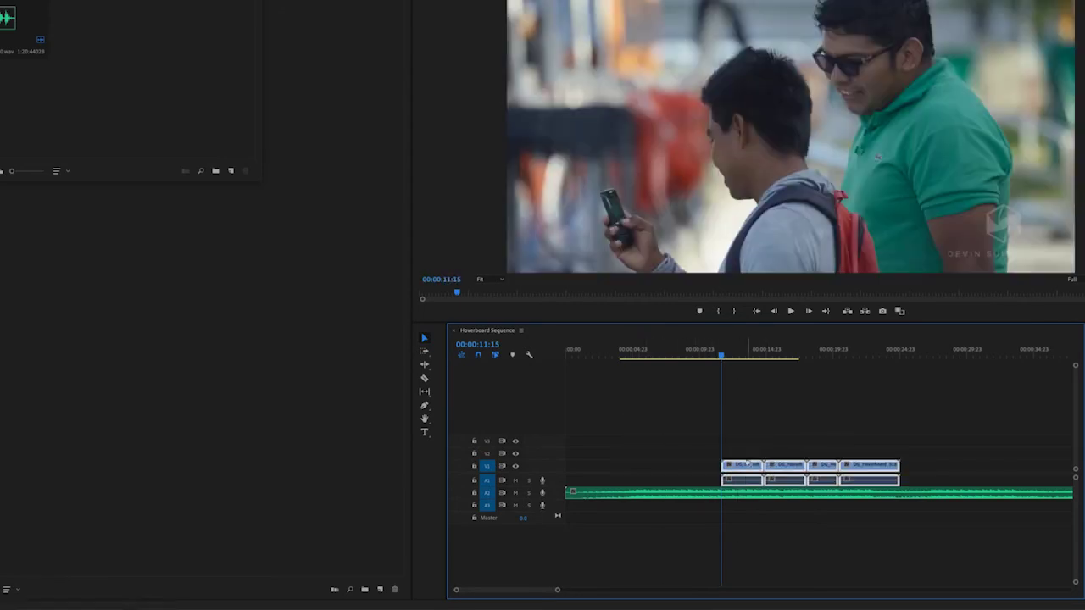
Move DG_Hoverboard_017 with its audio to 00:00:04:08 above the music and place DG_Hoverboard_002 directly after it.
click(797, 393)
drag(817, 460, 641, 480)
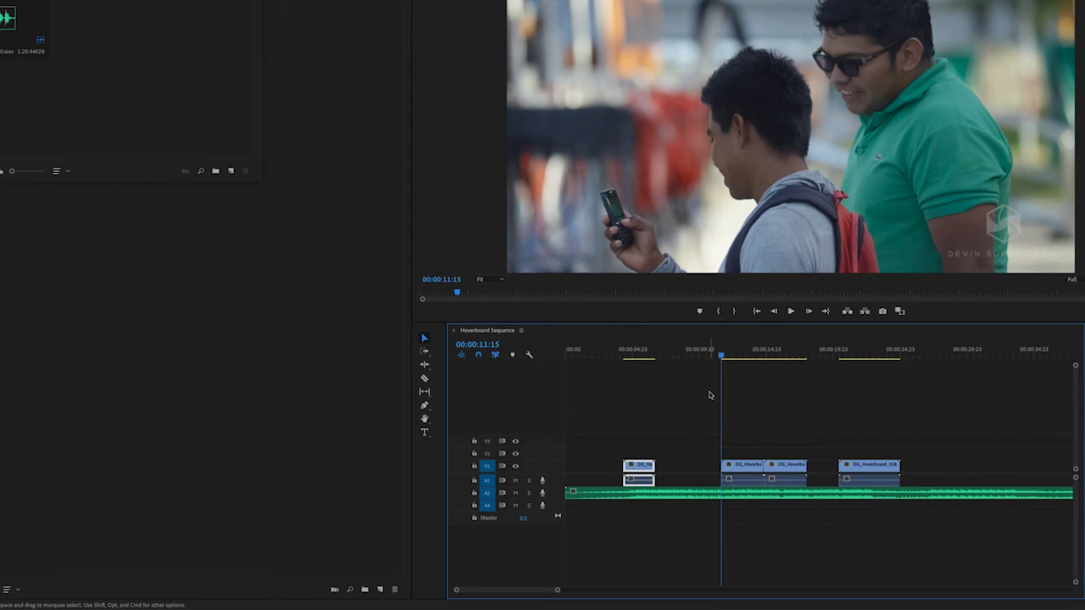
drag(742, 471, 736, 449)
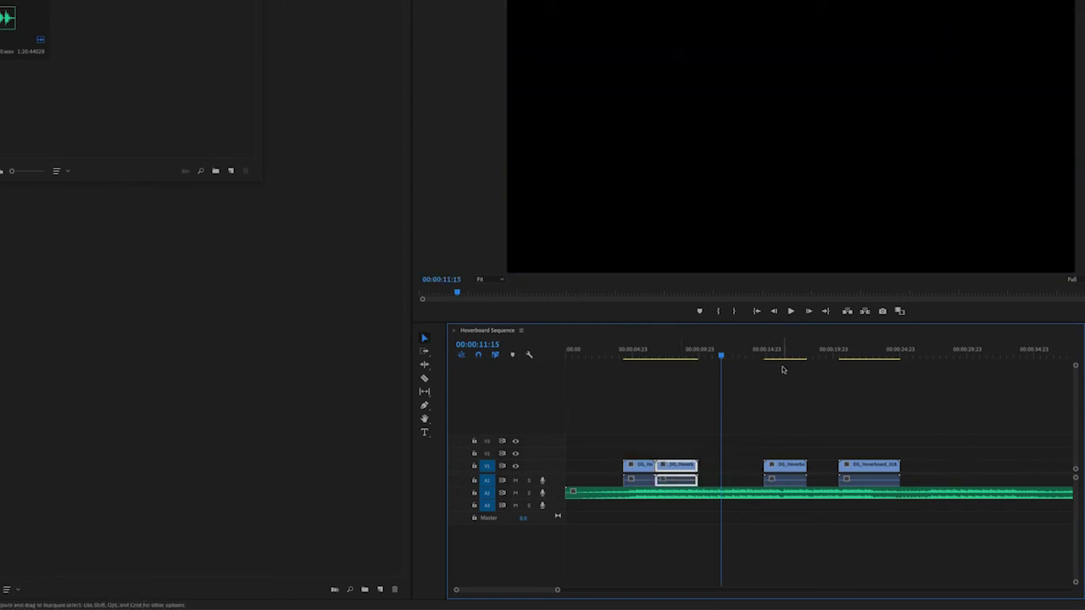
Move DG_Hoverboard_014 directly after DG_Hoverboard_002, and DG_Hoverboard_018 directly after DG_Hoverboard_014, without leaving gaps.
drag(721, 355, 775, 362)
mouse_move(797, 363)
mouse_down()
mouse_move(844, 365)
mouse_move(792, 366)
mouse_up()
drag(676, 465, 734, 471)
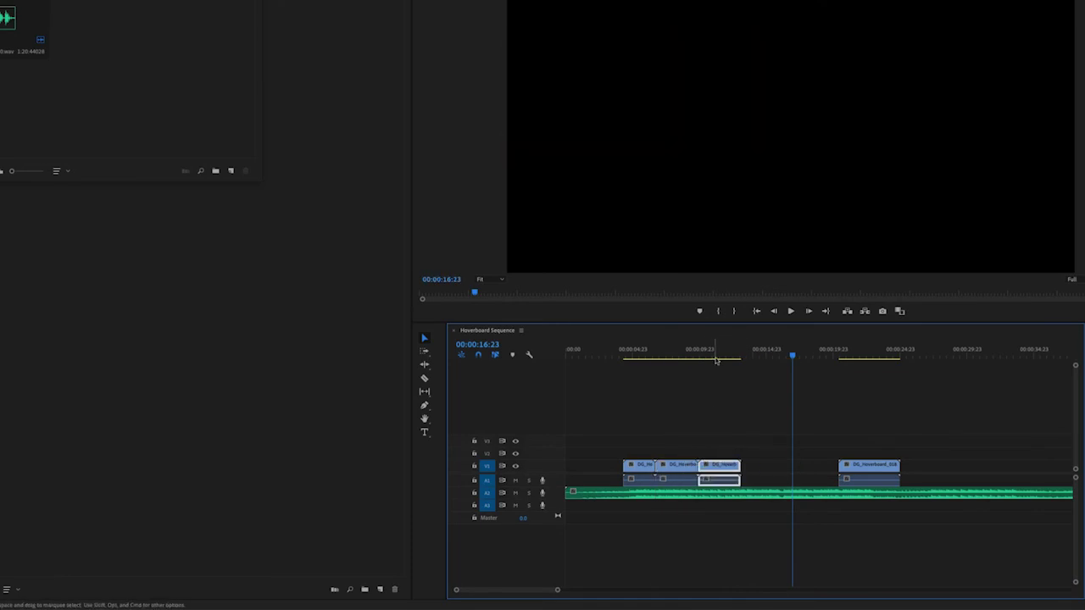
click(714, 350)
drag(858, 465, 762, 469)
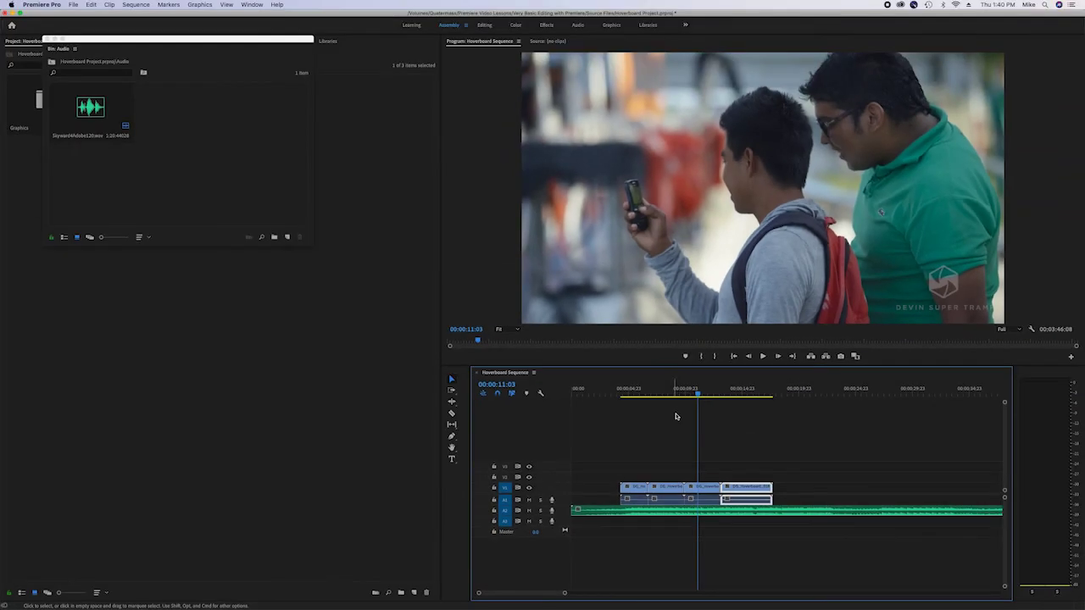
Play the sequence from its beginning through the end of the reordered spectator clips.
drag(681, 390, 555, 395)
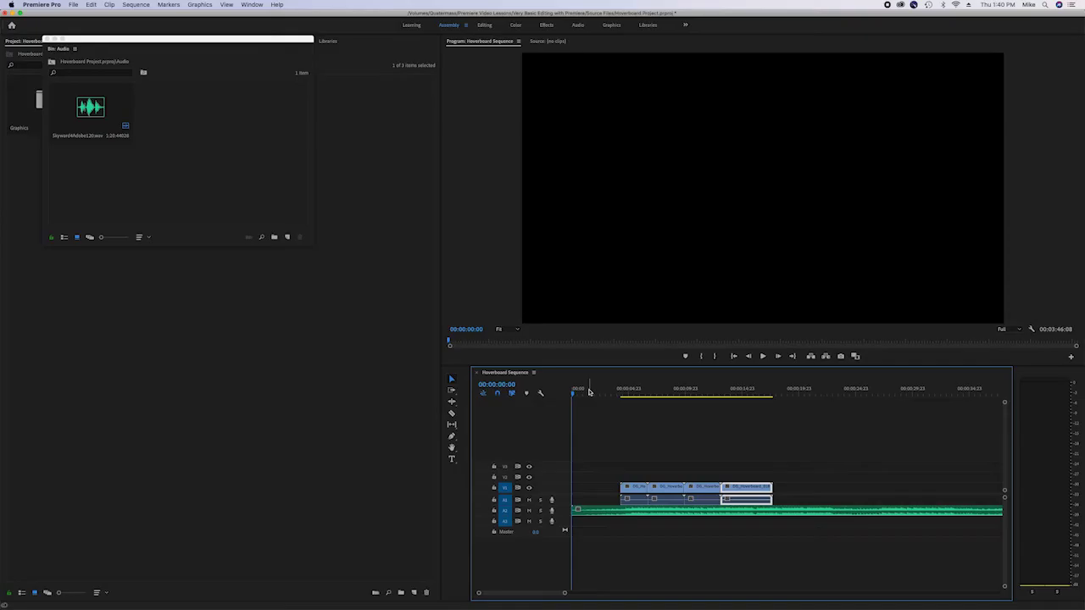
key(space)
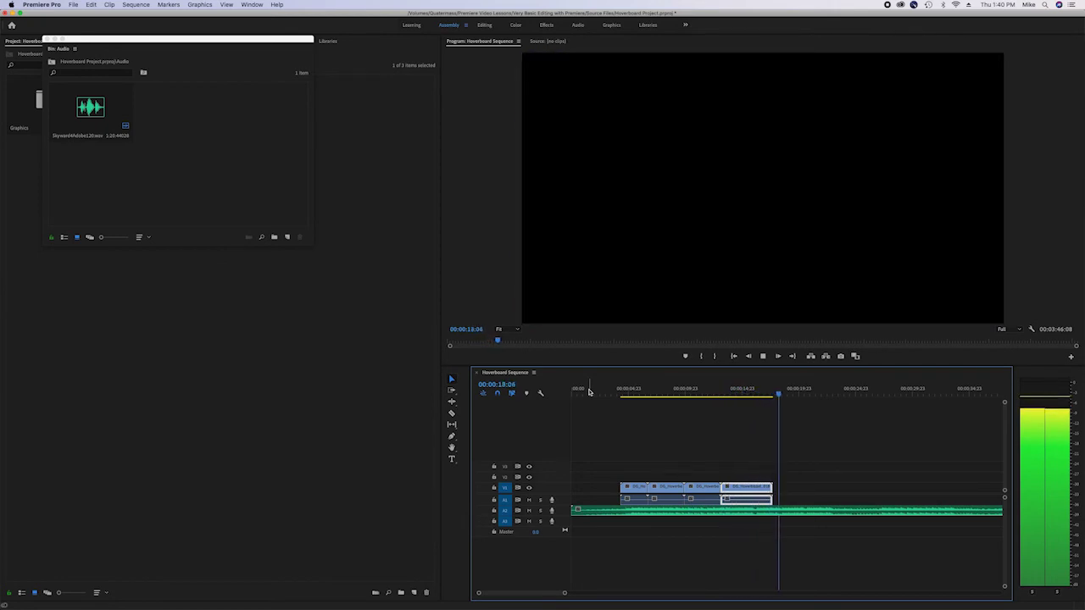
key(space)
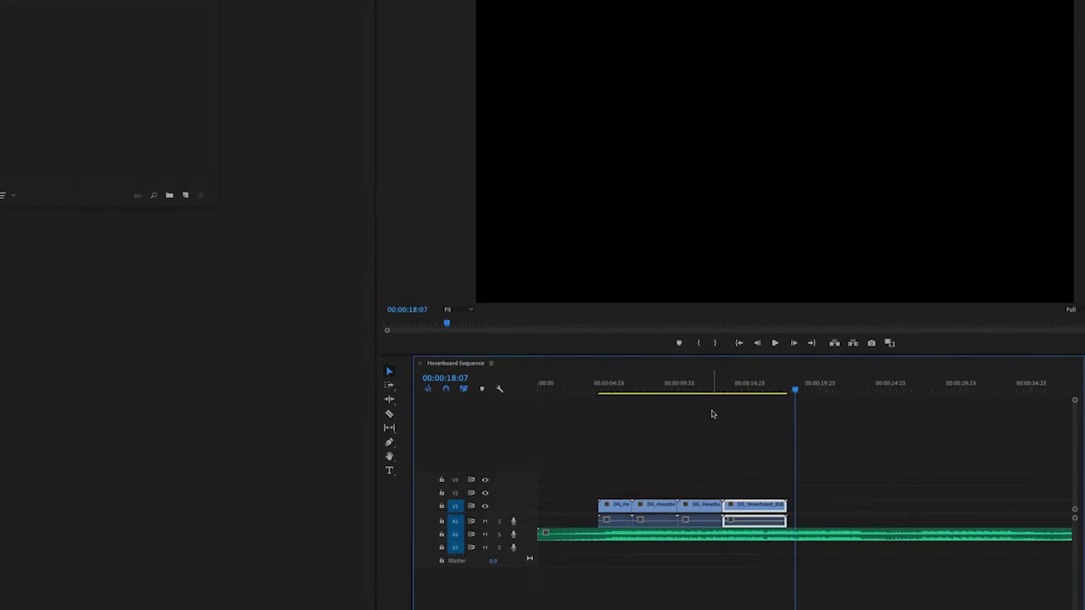
Play the transition from the third spectator clip into DG_Hoverboard_018 and stop at 00:00:13:12.
click(716, 397)
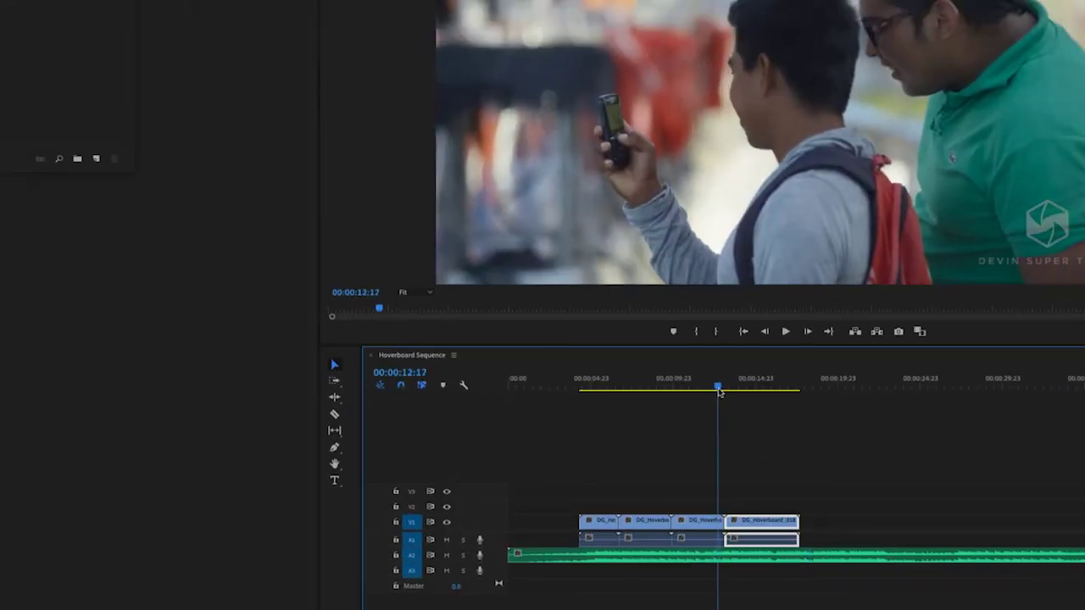
drag(719, 392, 705, 393)
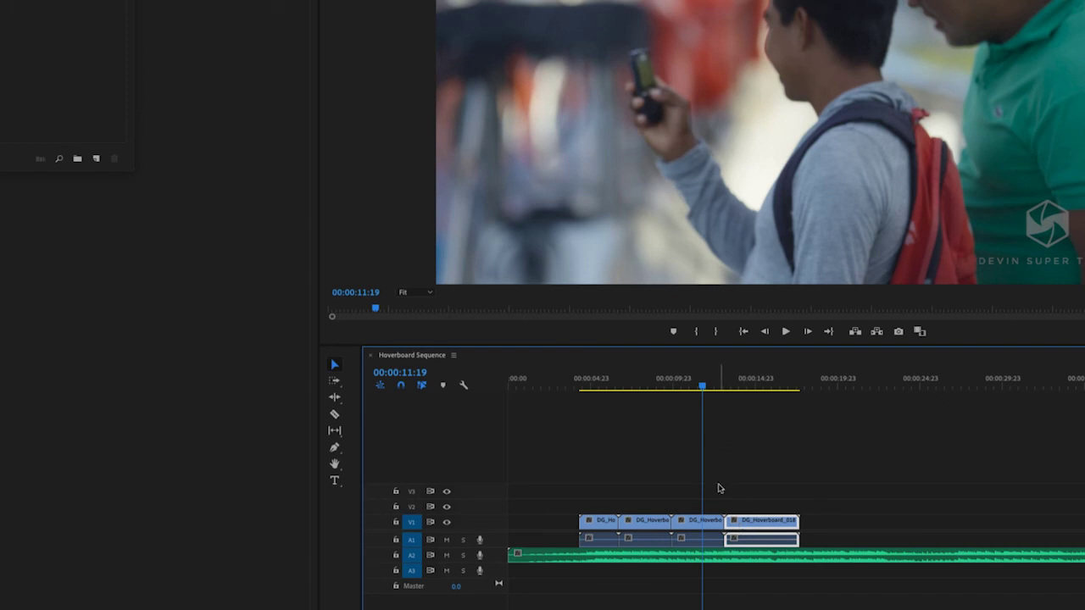
key(space)
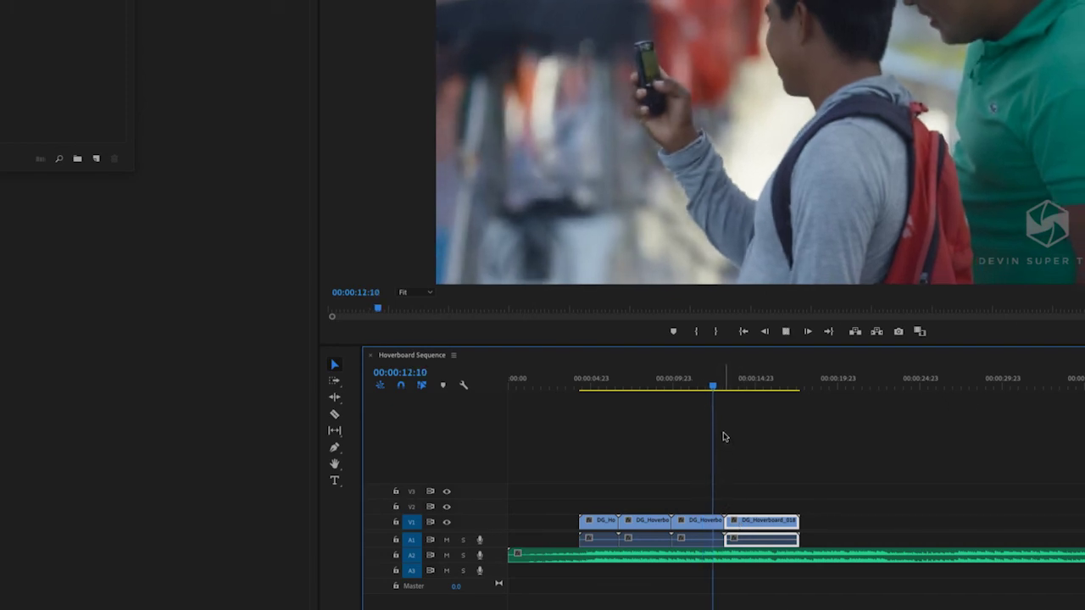
key(space)
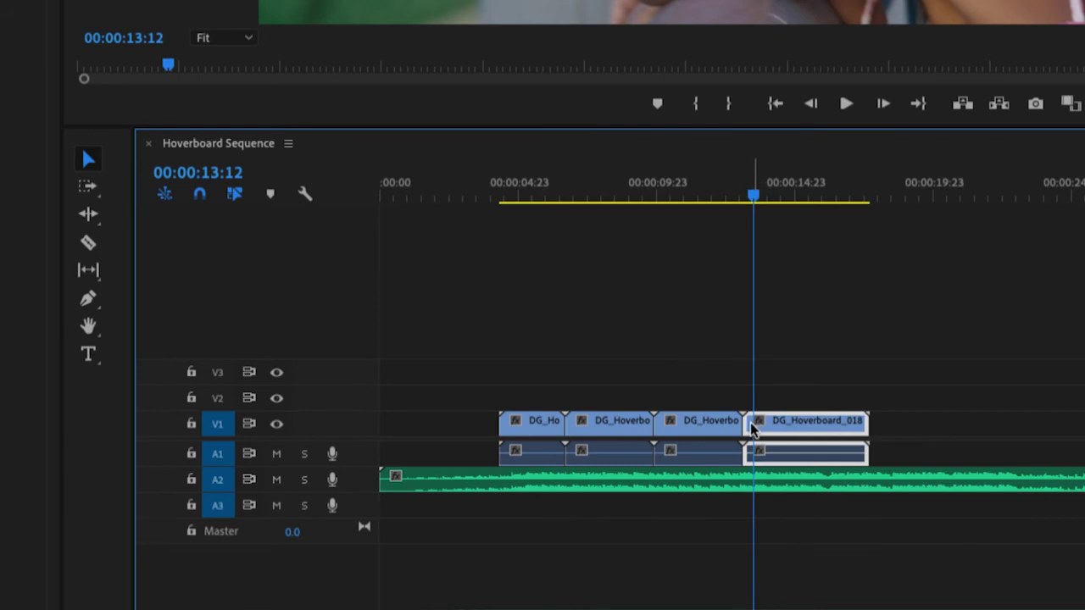
Trim the start of DG_Hoverboard_018 and both ends of the third spectator clip, together with their audio.
click(740, 337)
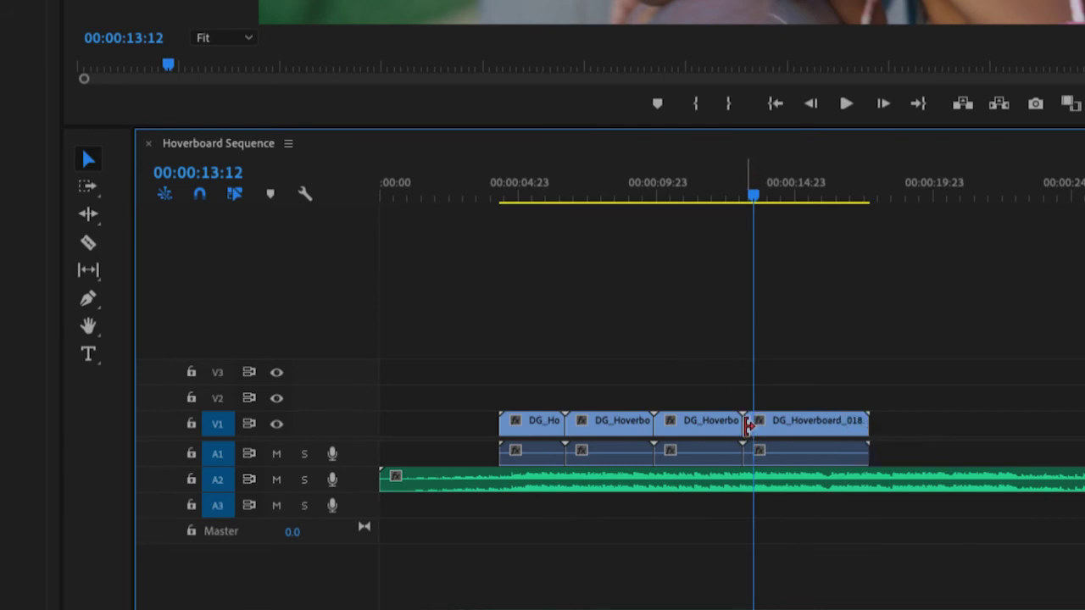
drag(747, 425, 768, 427)
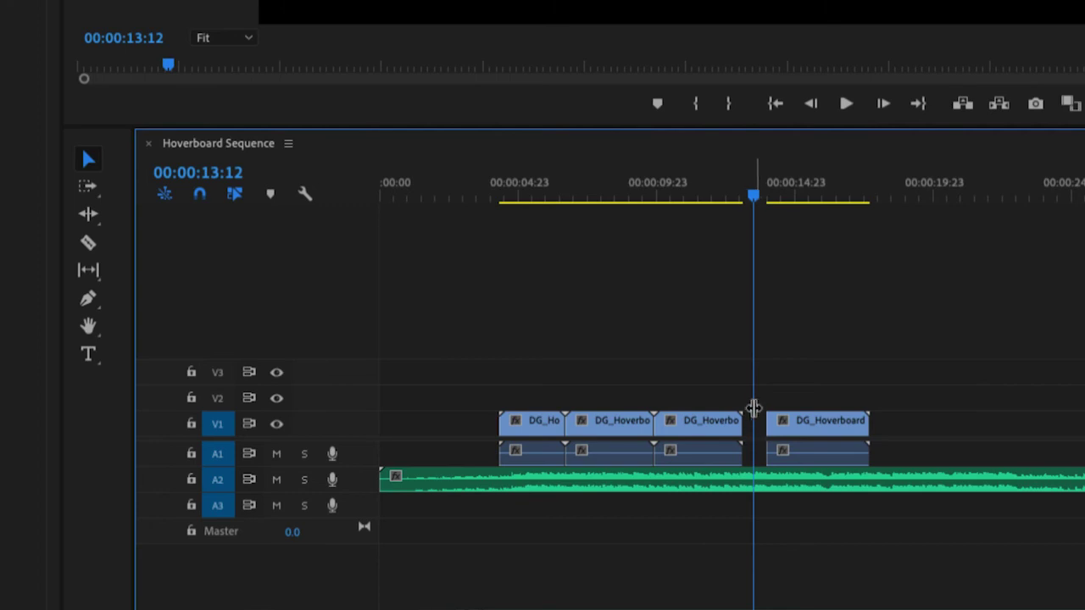
drag(735, 424, 726, 424)
drag(657, 421, 672, 420)
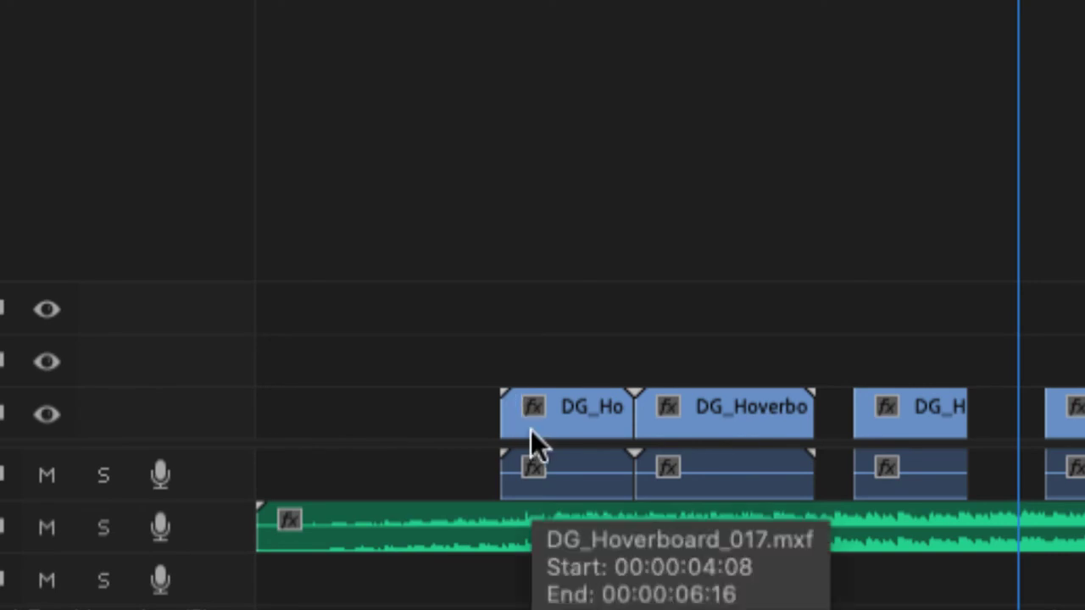
Trim the end of DG_Hoverboard_017 and move the second spectator clip against it to close the gap.
click(595, 441)
mouse_move(595, 441)
mouse_down()
mouse_move(555, 442)
mouse_move(566, 416)
mouse_move(584, 422)
mouse_up()
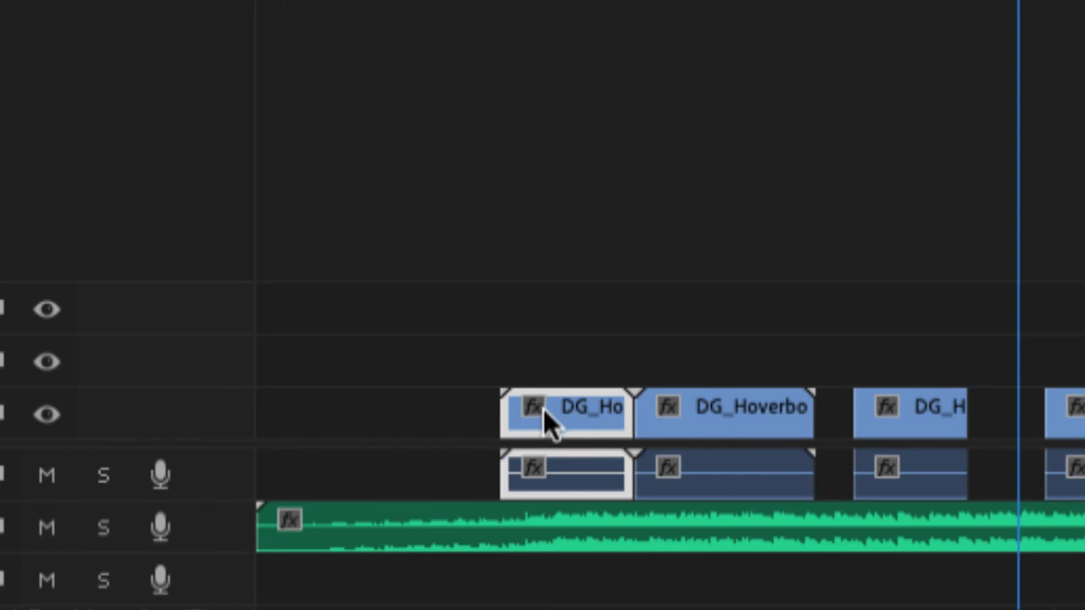
drag(627, 411, 597, 415)
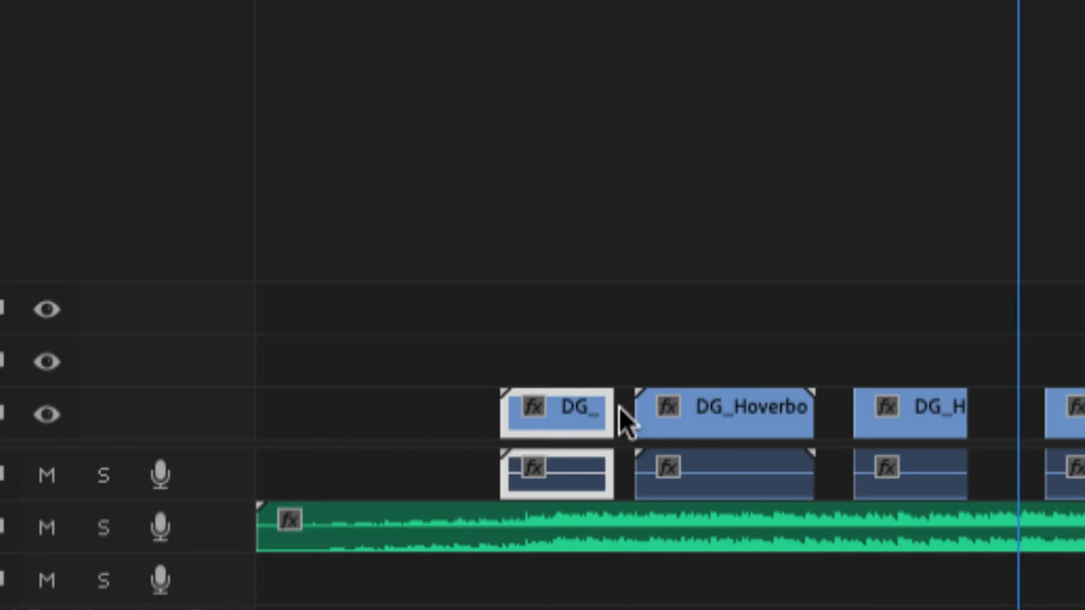
click(722, 412)
mouse_move(722, 412)
mouse_down()
mouse_move(709, 412)
mouse_move(721, 415)
mouse_move(712, 422)
mouse_move(709, 410)
mouse_up()
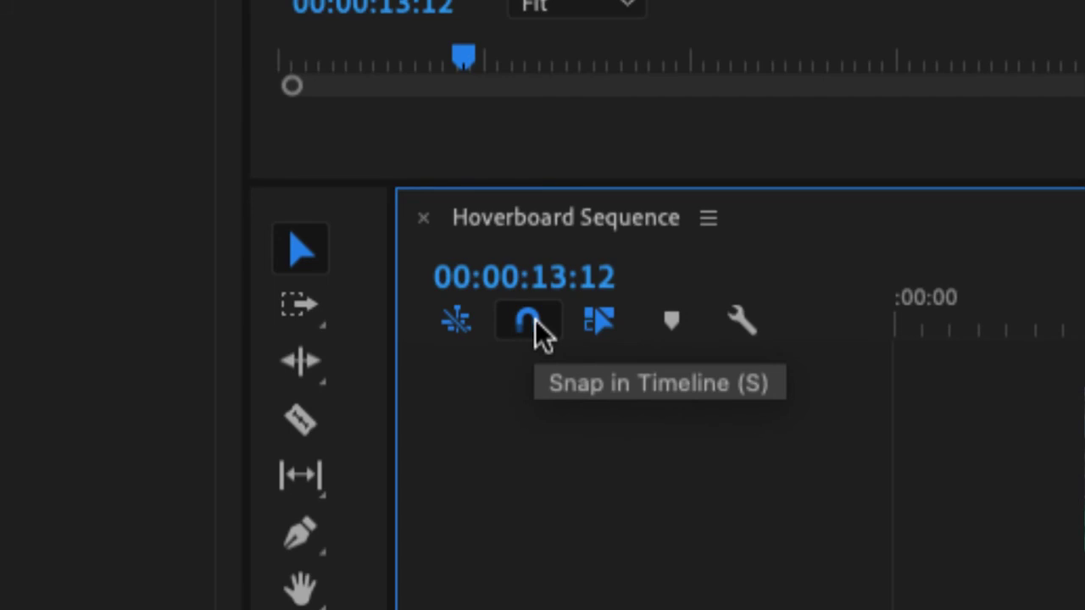
With Timeline snapping turned off, shorten the second spectator clip and move the third and fourth clips in to close the gaps.
click(529, 322)
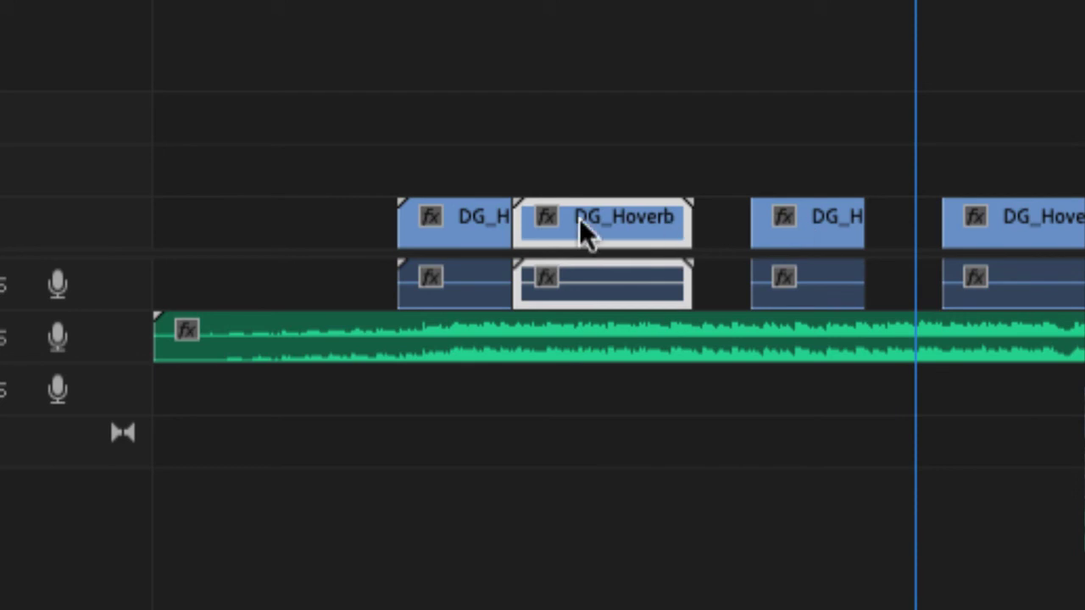
drag(526, 219, 559, 217)
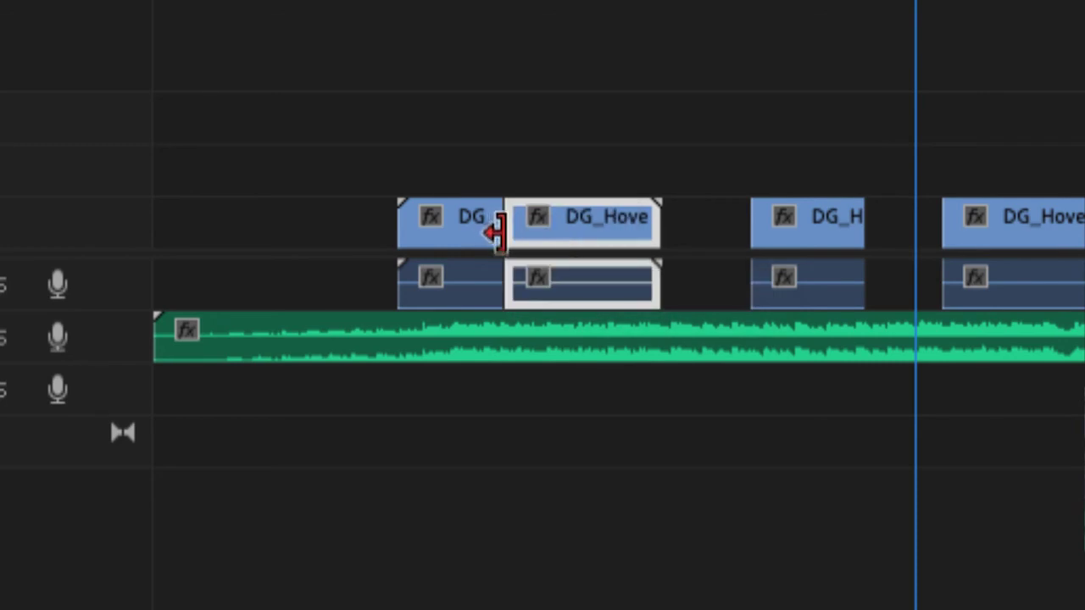
drag(795, 220, 706, 216)
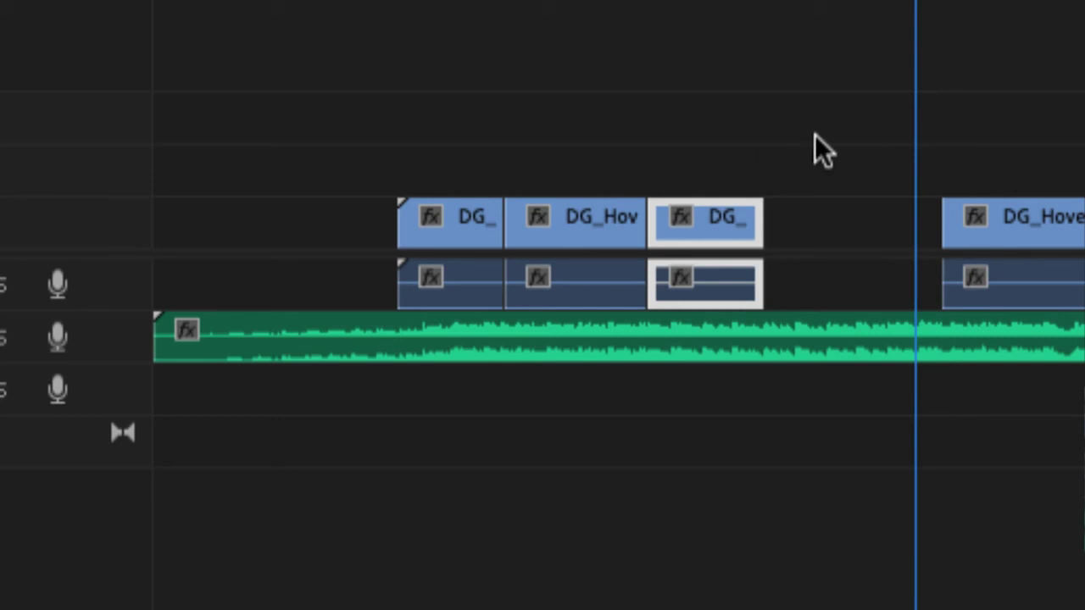
drag(1007, 214, 827, 211)
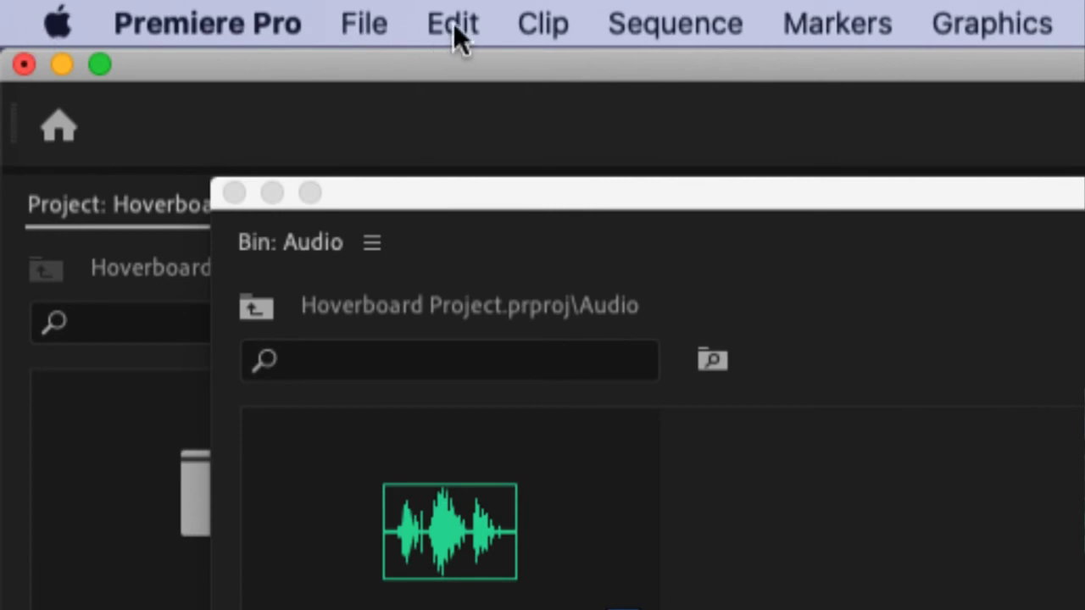
click(457, 34)
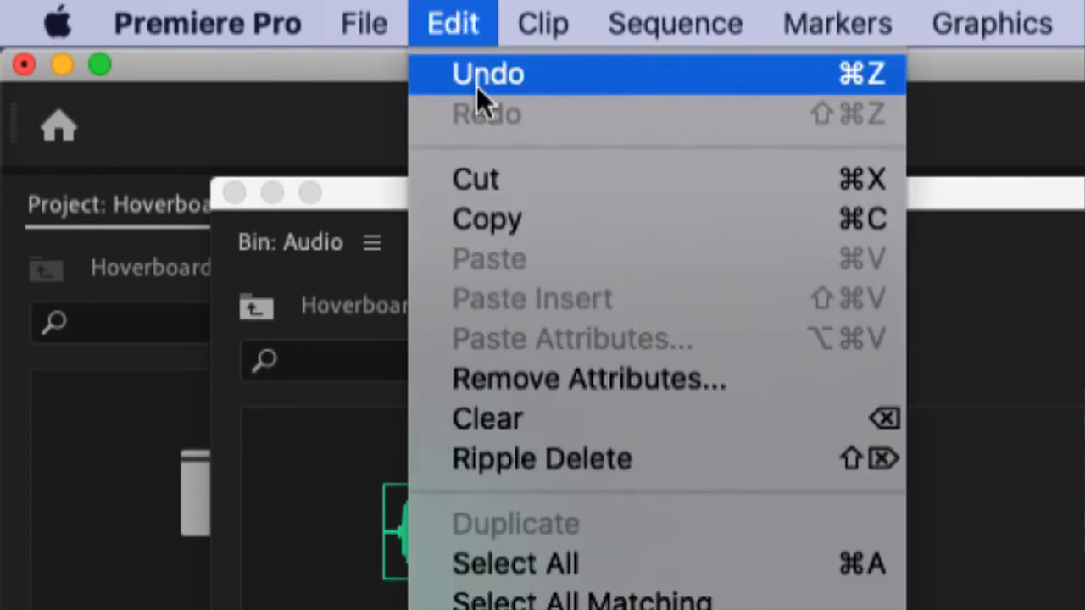
click(460, 14)
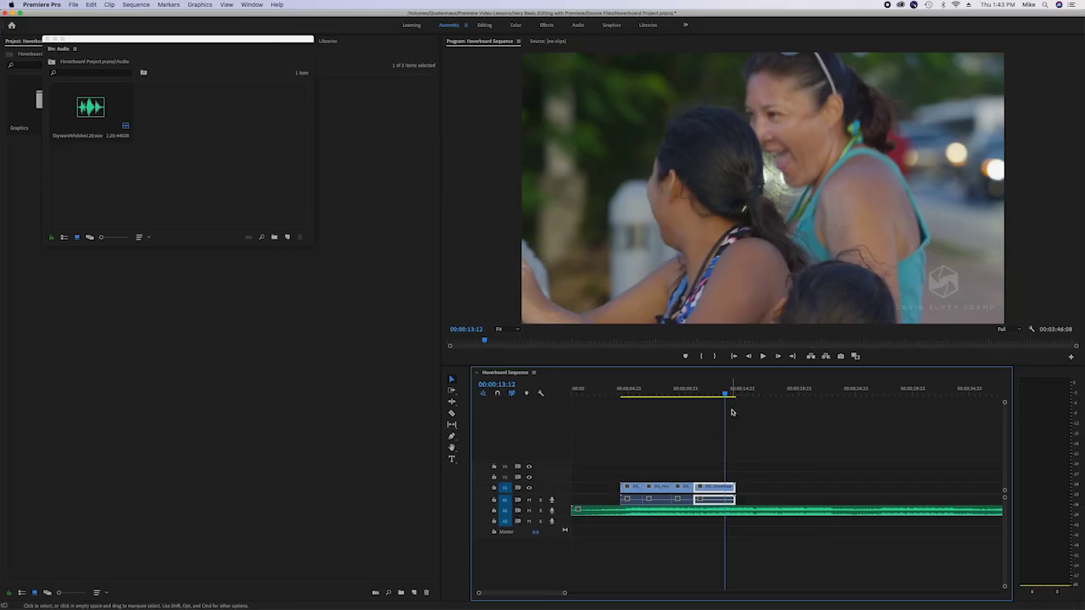
Play the sequence from the beginning to review the trimmed spectator clips against the music, stopping at 00:00:15:00.
key(Home)
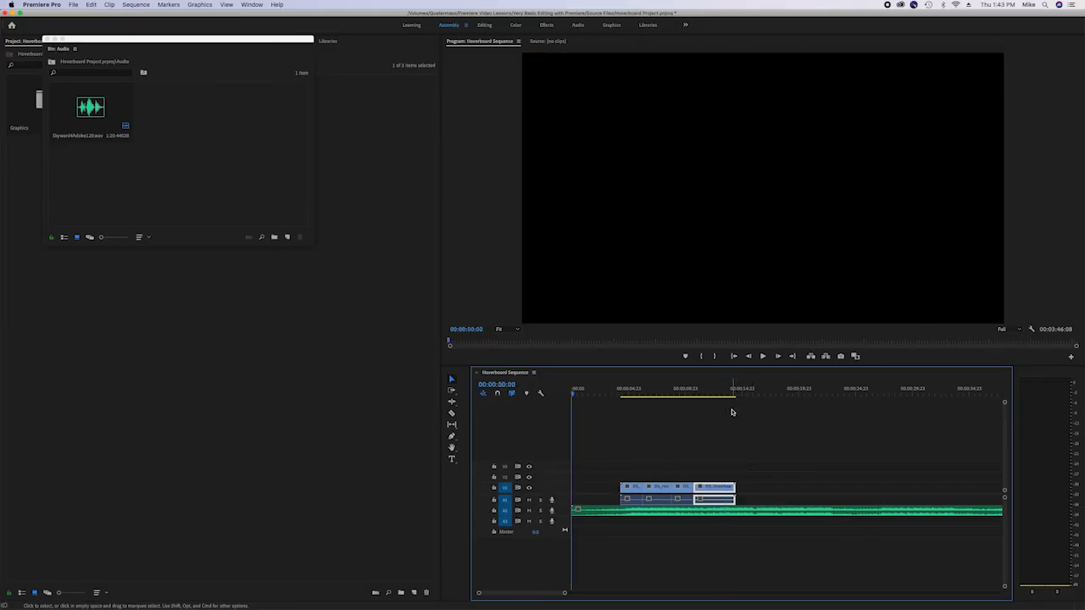
key(space)
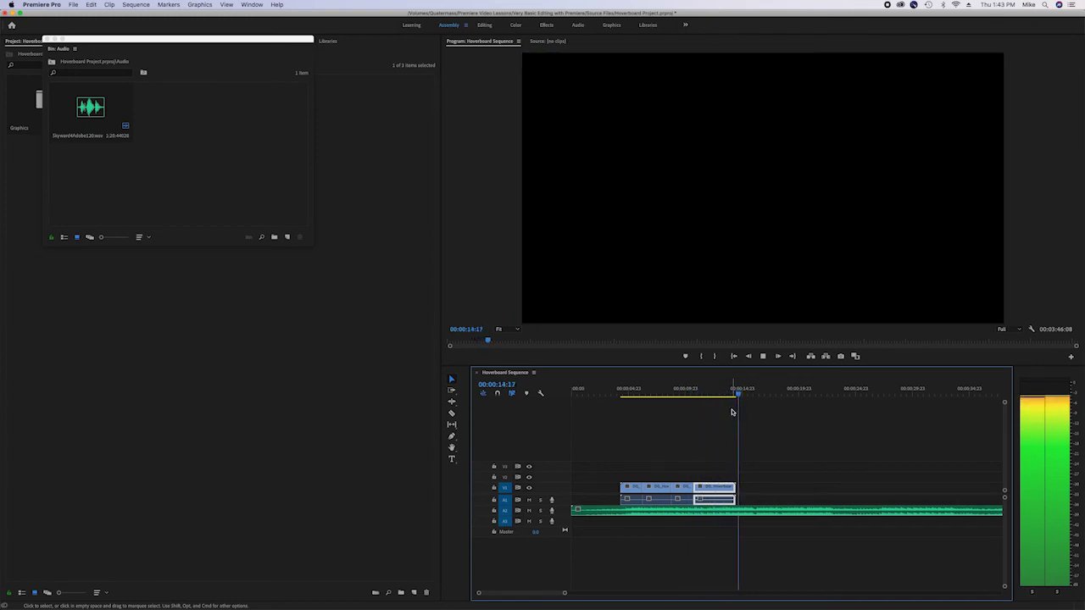
key(space)
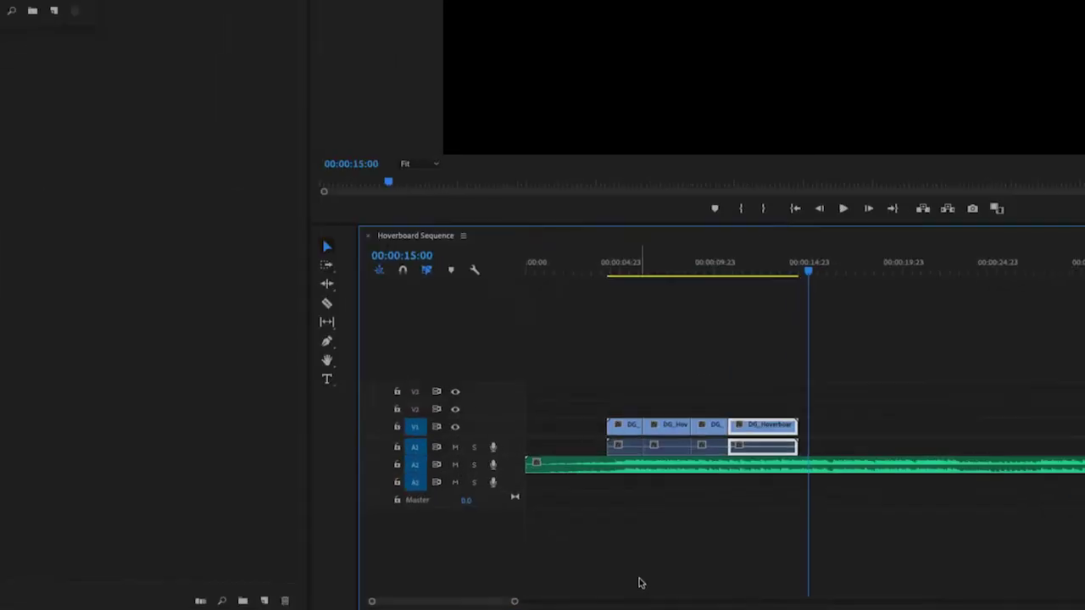
Move the third spectator clip's video up to V3 overlapping the second clip, and its audio down onto the music track.
click(711, 427)
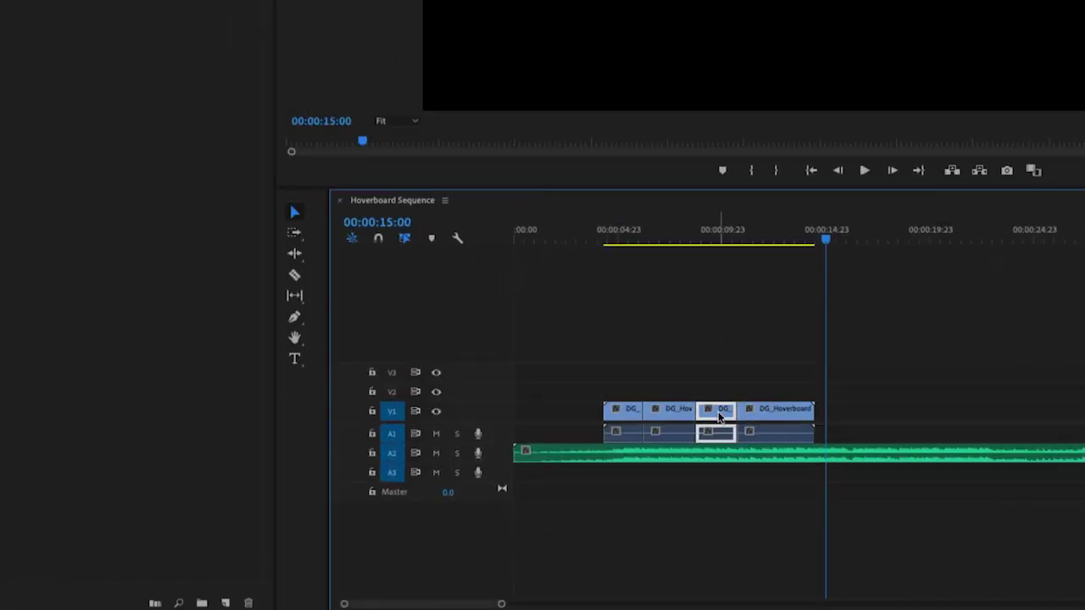
drag(719, 416, 714, 380)
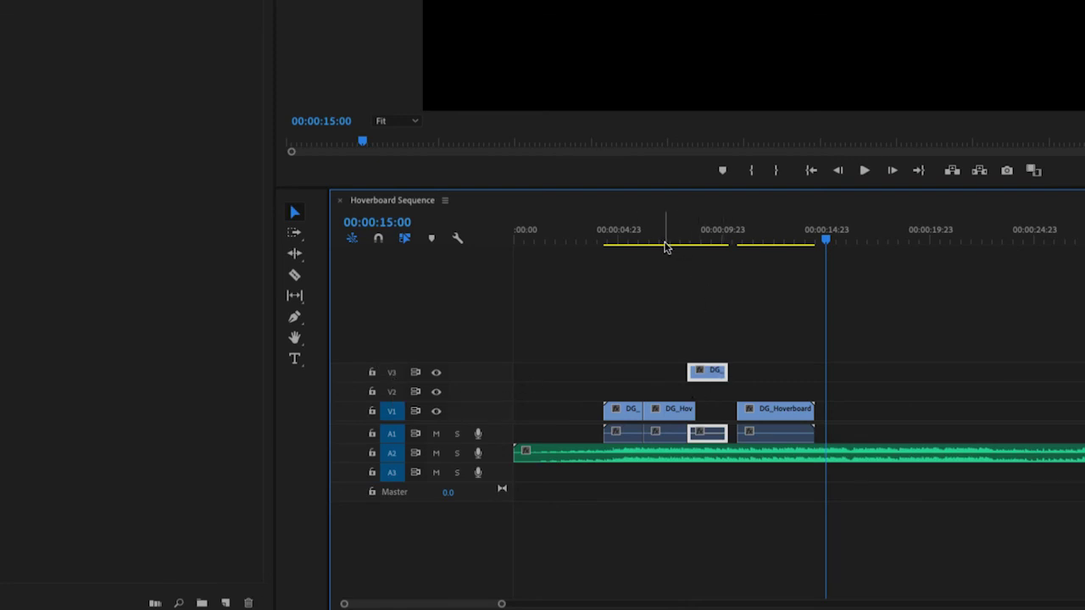
mouse_move(669, 297)
mouse_down()
mouse_move(658, 295)
mouse_move(688, 295)
mouse_up()
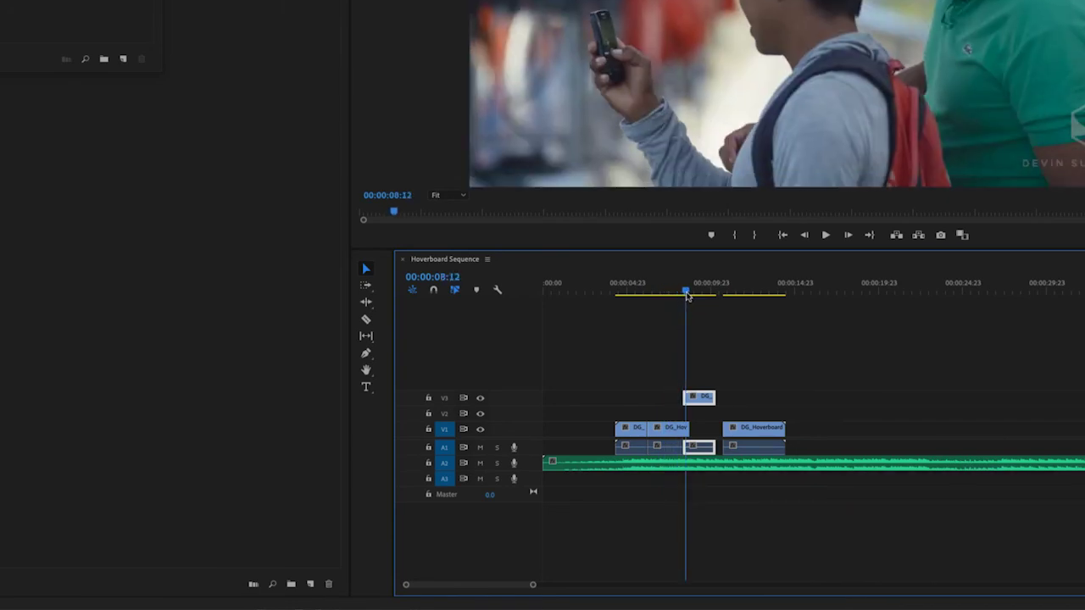
click(683, 294)
drag(683, 293, 689, 293)
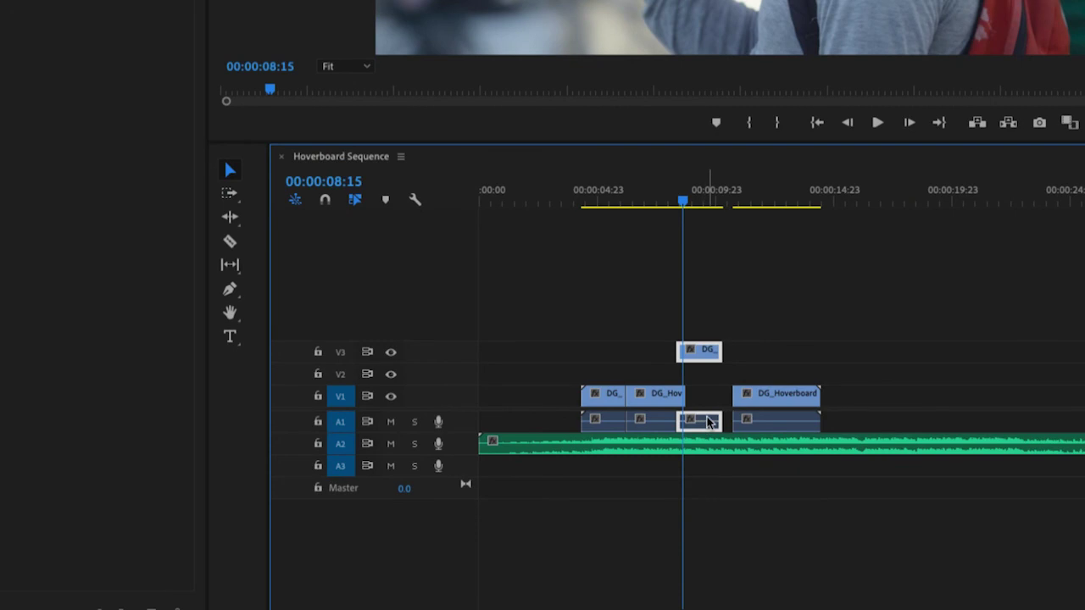
drag(710, 421, 705, 450)
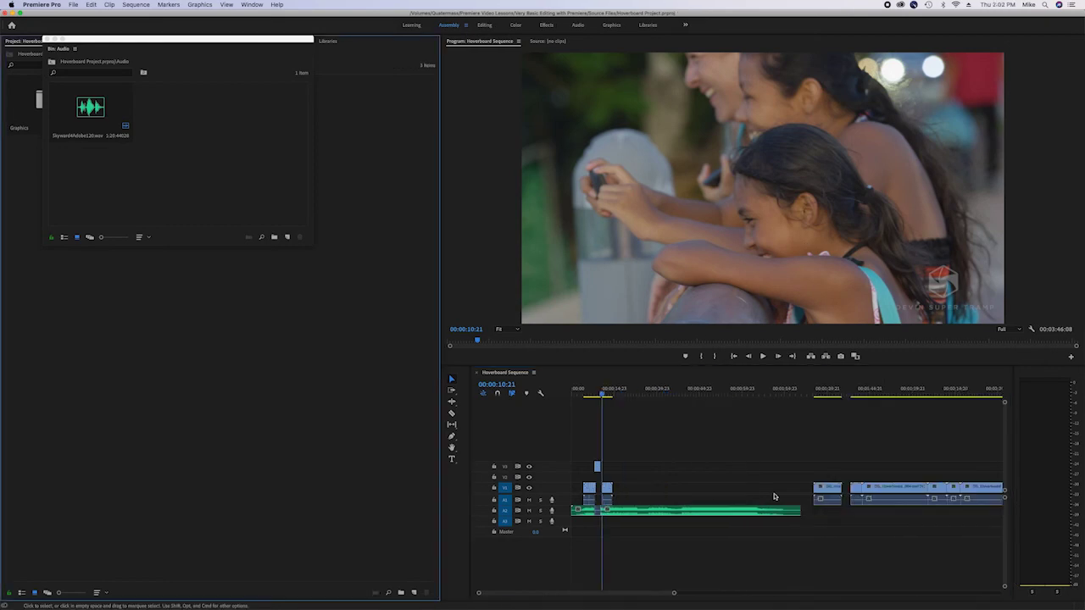
Delete the unwanted clip from the middle of the footage and move clips in after the spectator clips to cover the music.
key(minus)
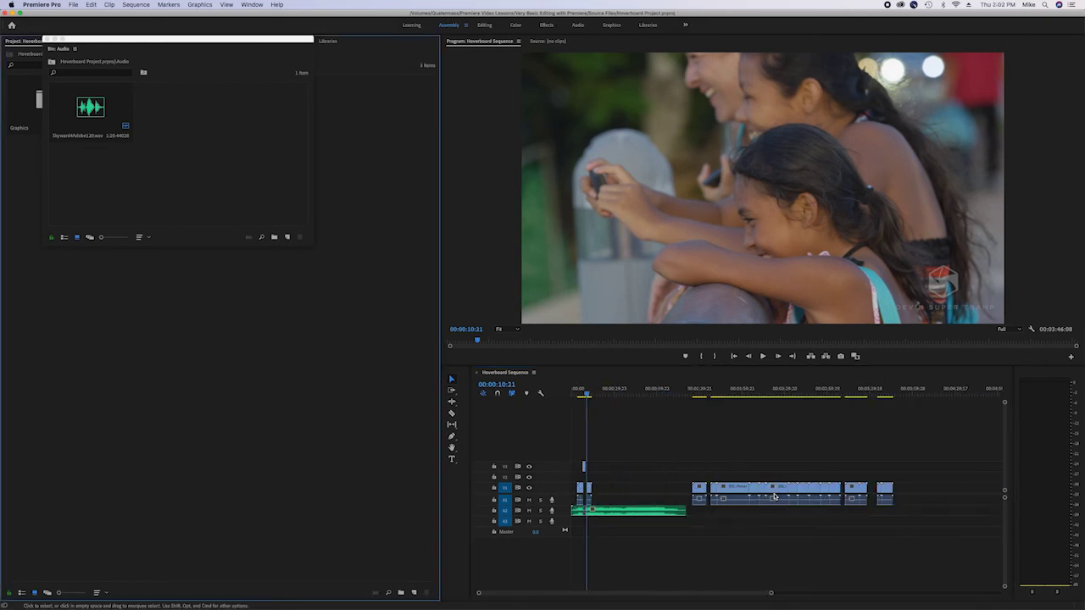
click(762, 492)
key(Delete)
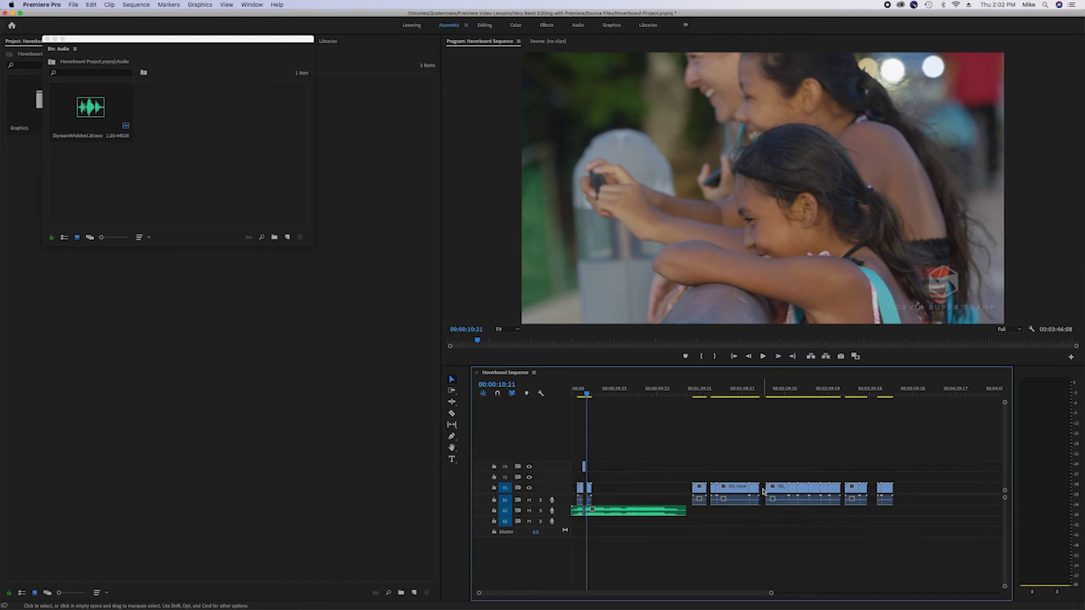
drag(762, 491, 663, 485)
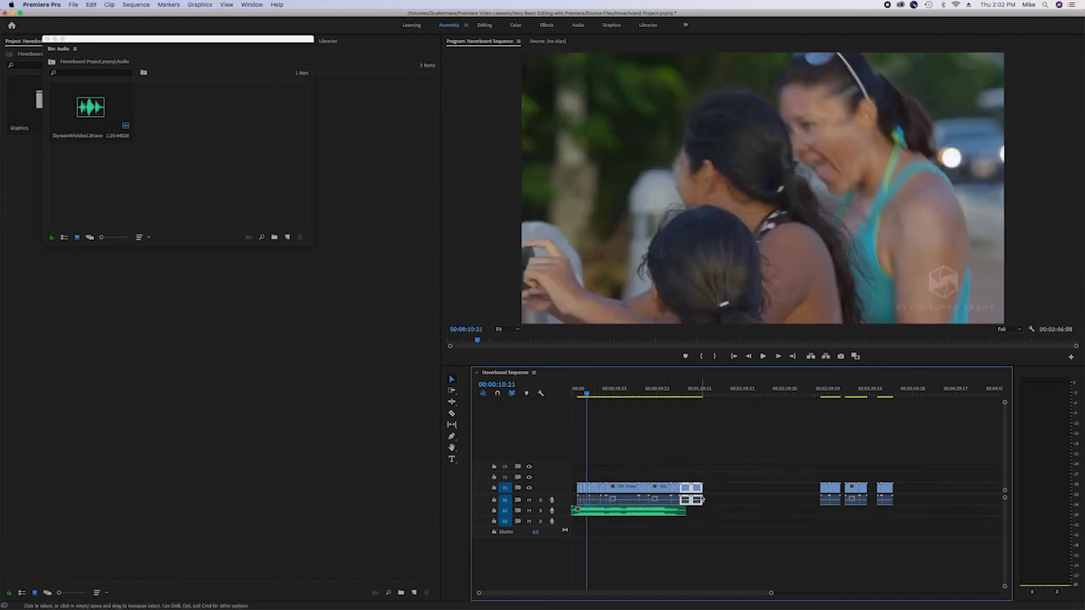
key(=)
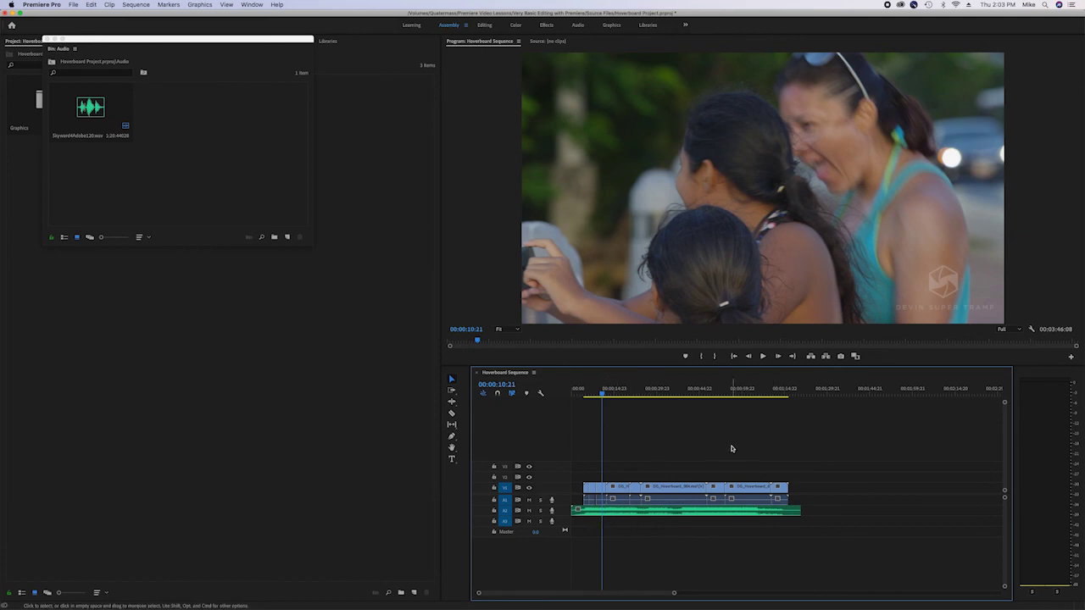
Delete all the leftover clips beyond the end of the music and return the playhead to the sequence start.
drag(556, 591, 635, 593)
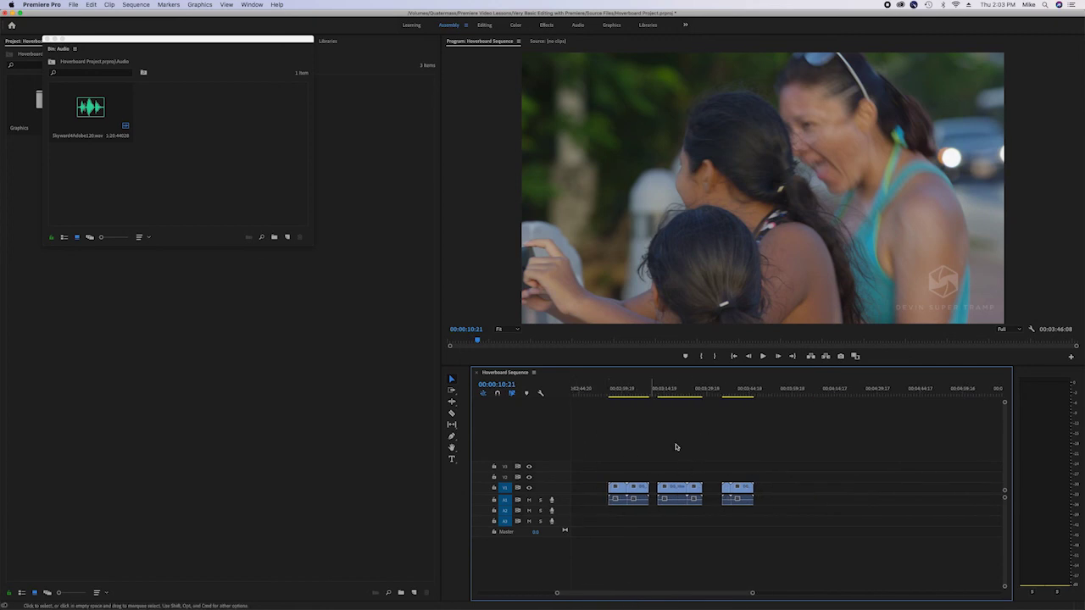
drag(583, 413, 808, 540)
key(Delete)
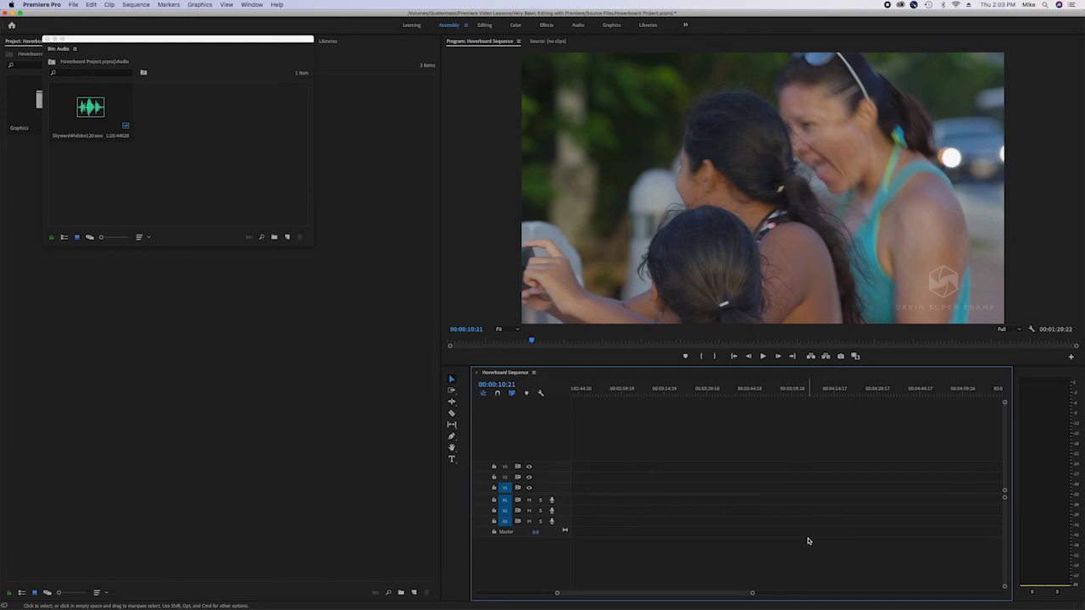
key(super+z)
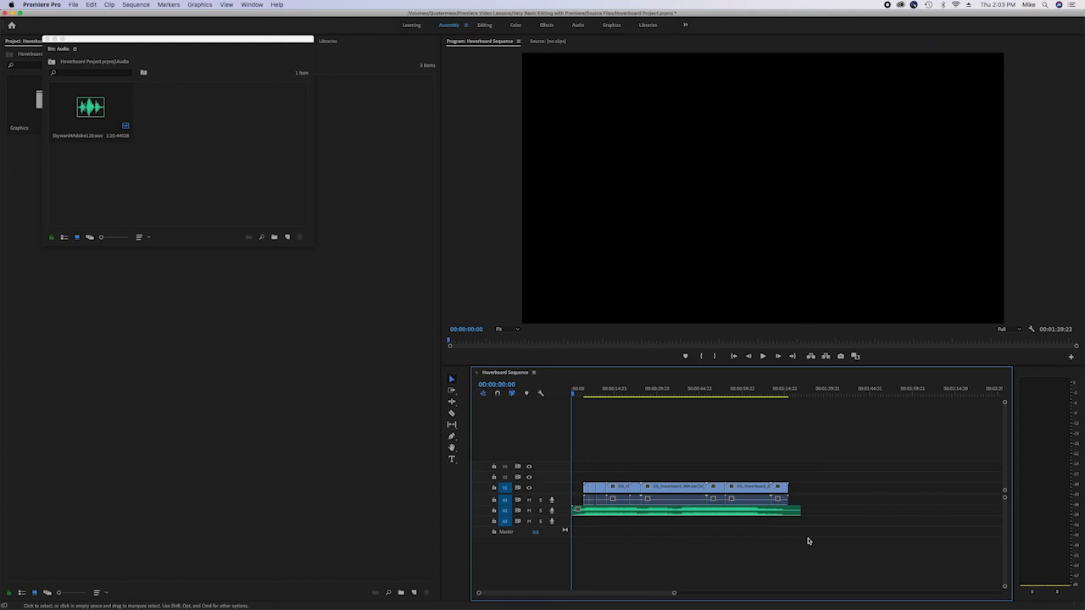
key(=)
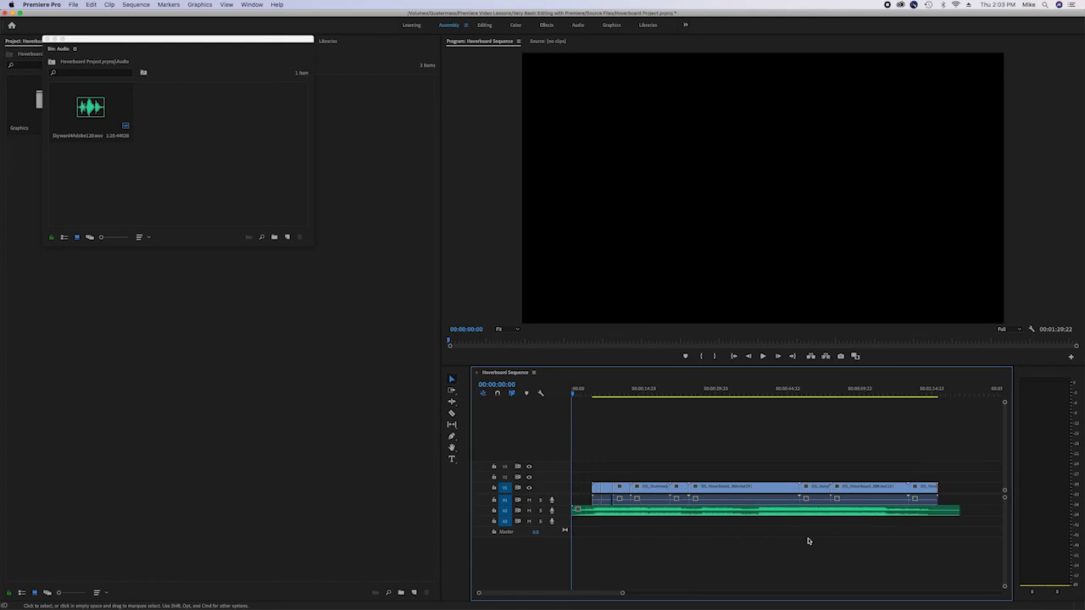
Move the playhead to 00:00:02:11, close the Audio bin and open the Graphics bin.
mouse_move(575, 396)
mouse_down()
mouse_move(758, 421)
mouse_move(582, 415)
mouse_up()
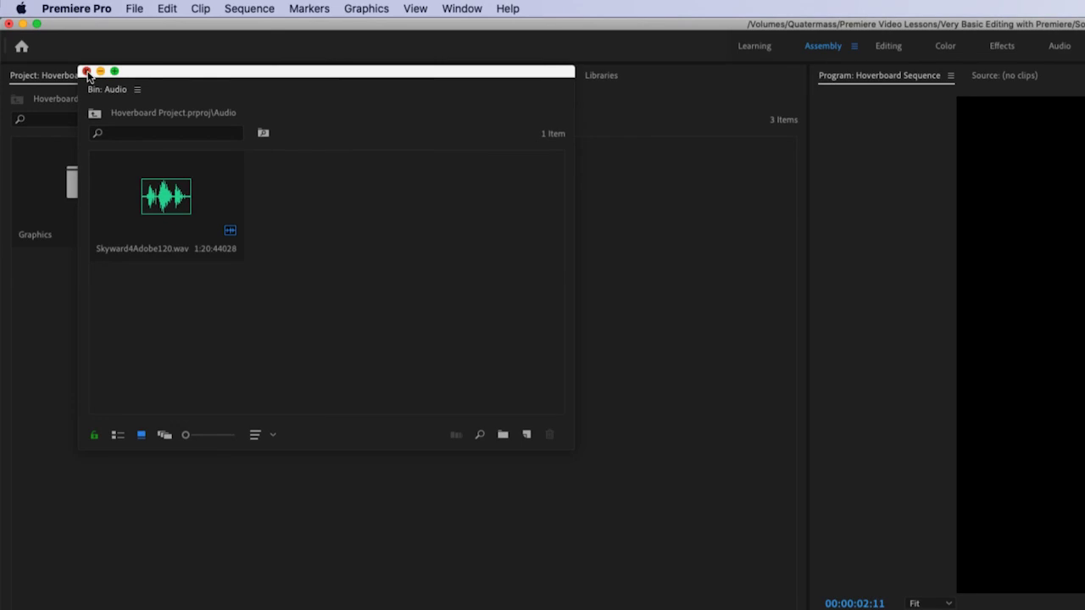
click(88, 73)
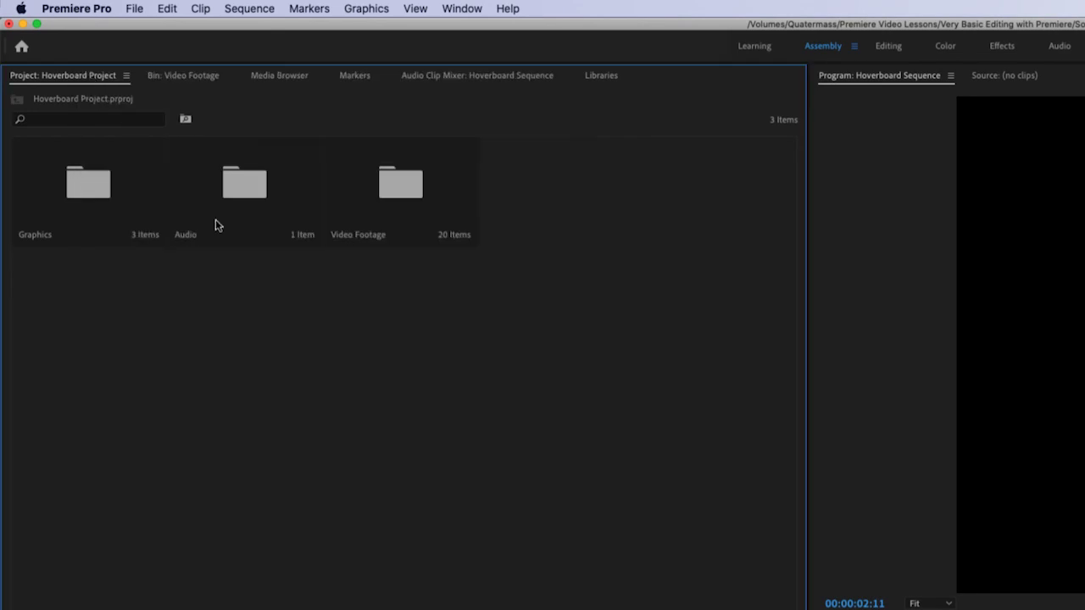
double_click(89, 189)
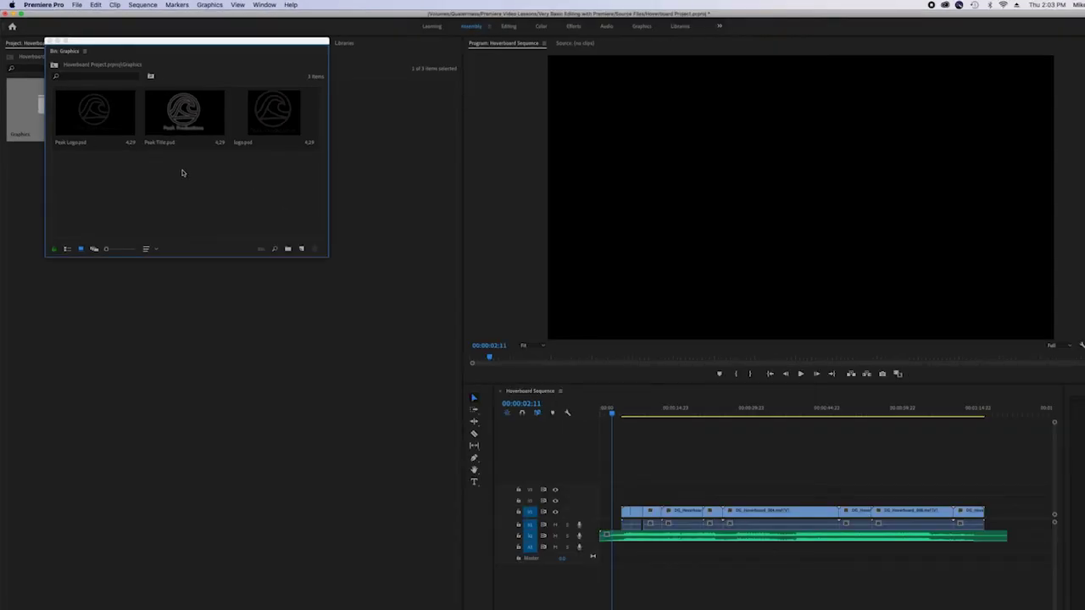
Place Peak Logo.psd on V2 over the end of the last clip and scrub through it to preview the overlay.
click(108, 108)
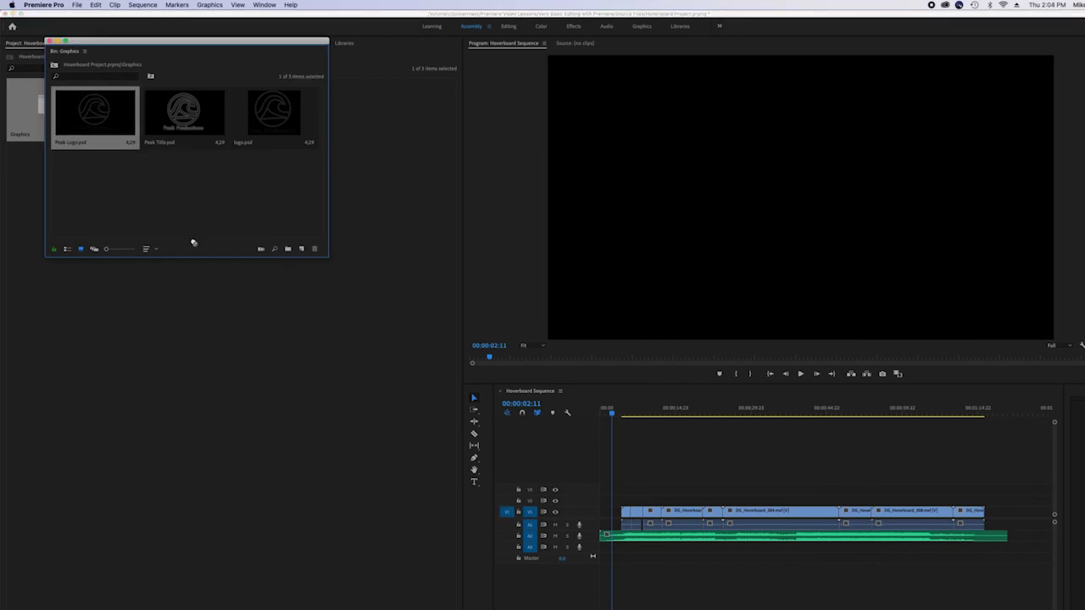
drag(586, 381, 972, 501)
drag(958, 415, 971, 415)
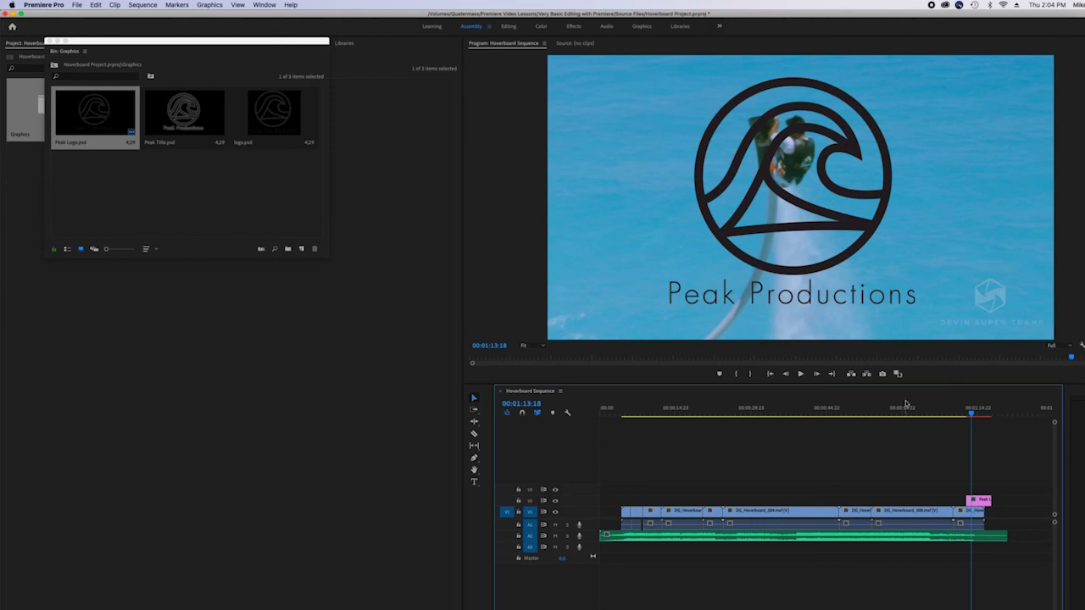
drag(971, 413, 971, 414)
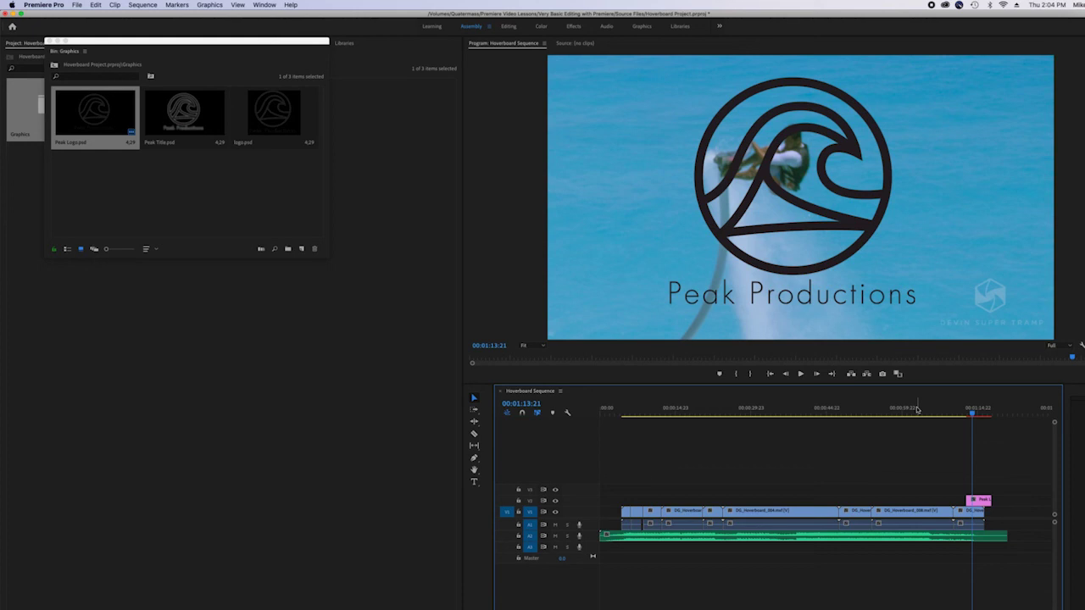
Try Peak Title.psd and logo.psd as overlays at the end of the last clip, scrubbing to preview them.
drag(178, 114, 974, 471)
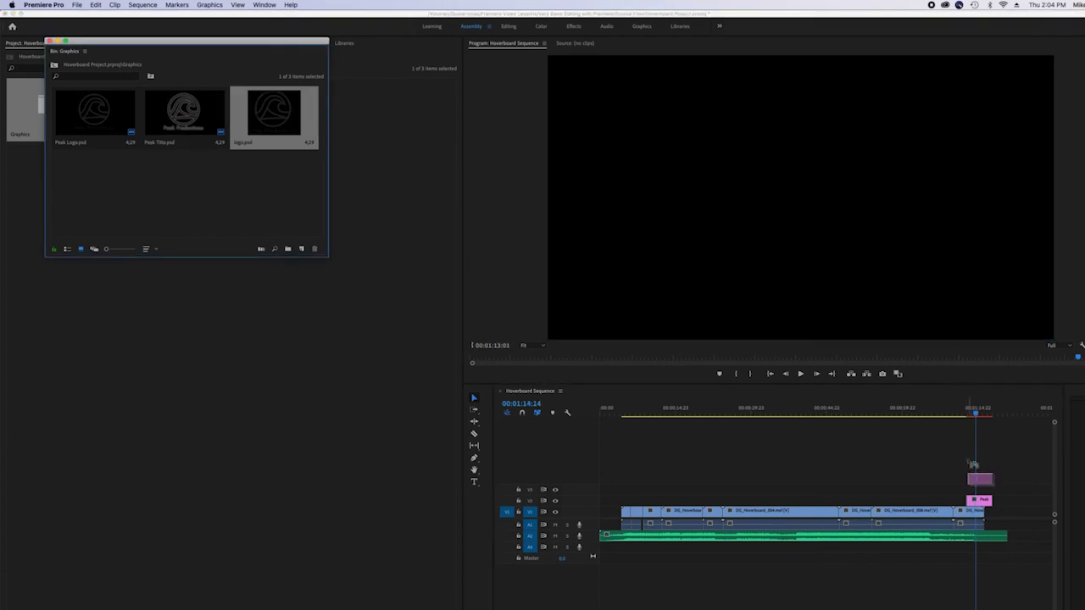
drag(973, 474, 974, 501)
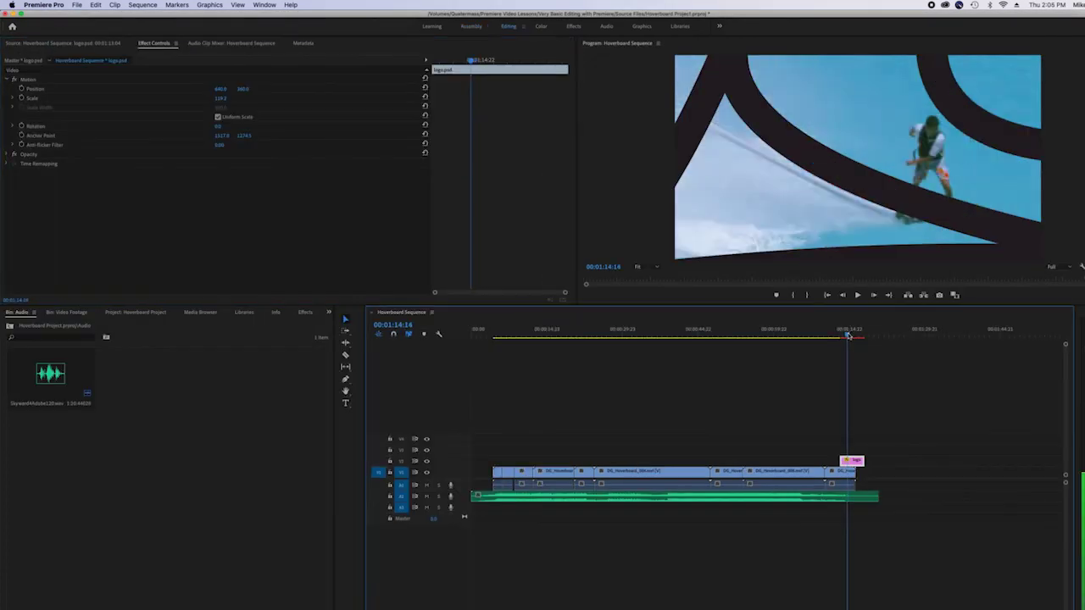
drag(847, 336, 851, 336)
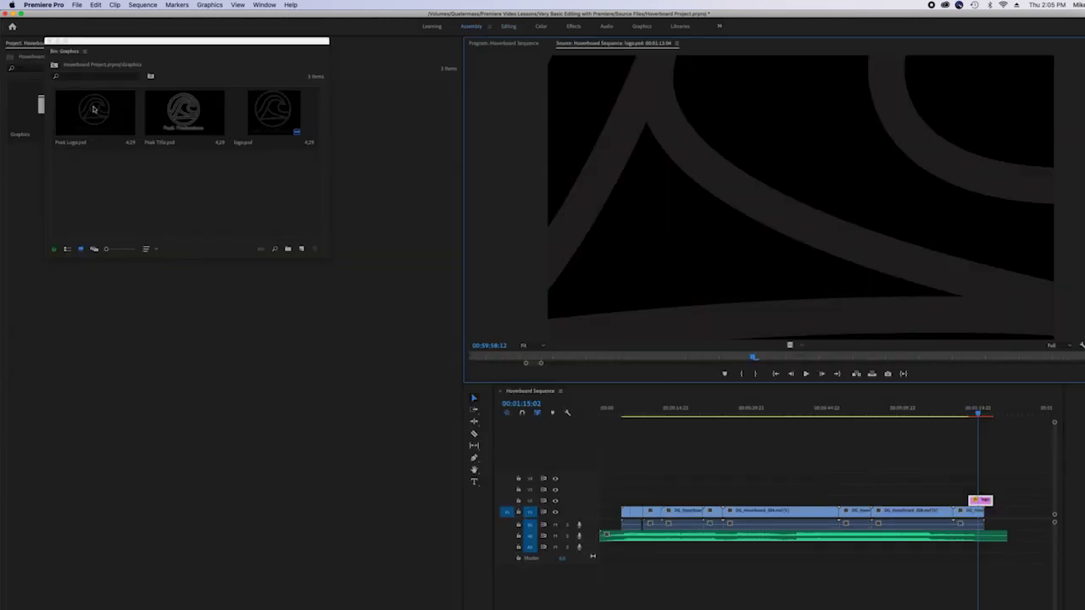
Replace logo.psd on V2 with Peak Logo.psd and scrub back over the end of the sequence to check it.
click(93, 109)
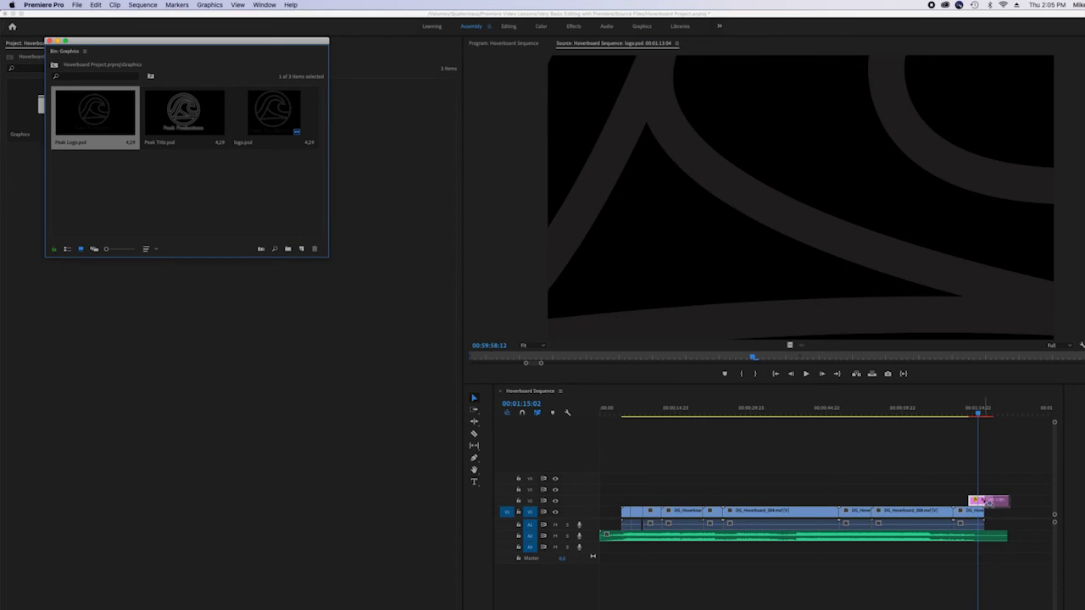
drag(970, 502, 970, 502)
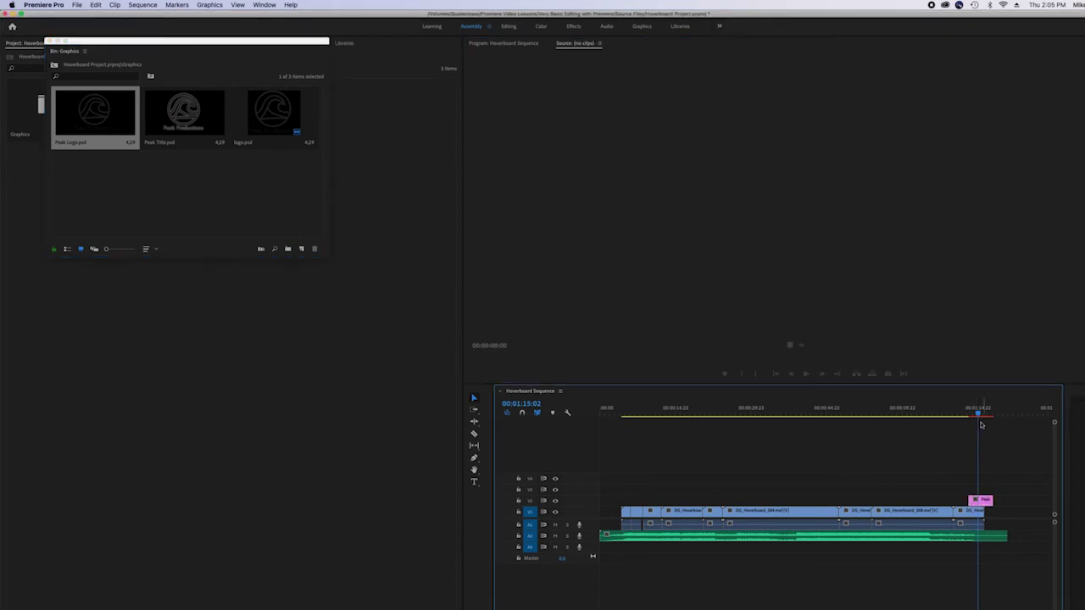
mouse_move(978, 415)
mouse_down()
mouse_move(962, 415)
mouse_move(973, 415)
mouse_up()
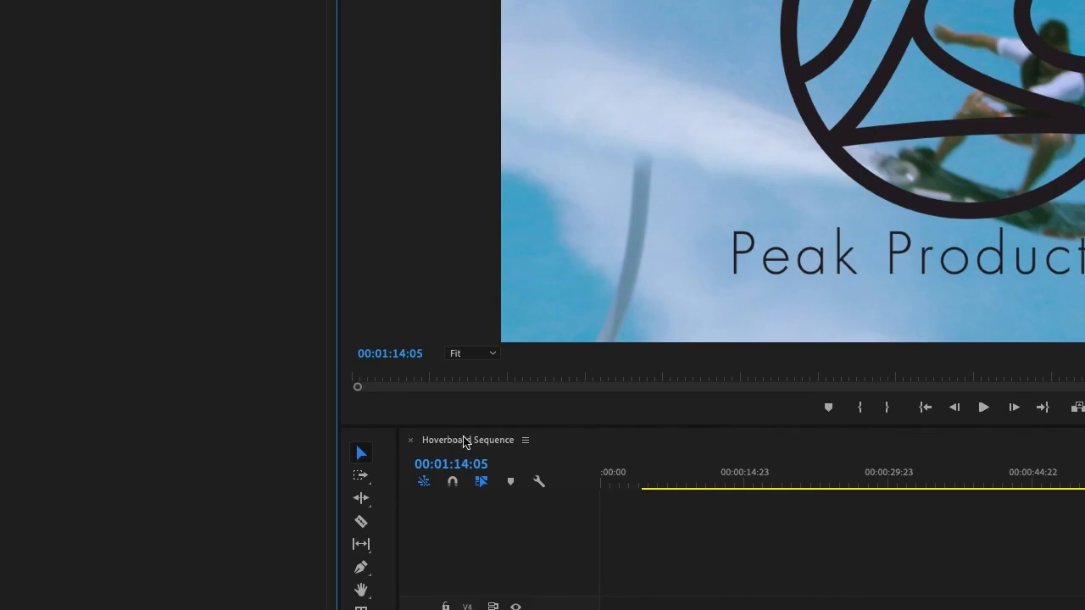
Open the export settings for Hoverboard Sequence and name the output file Hoverboard Music Video.mp4.
click(507, 373)
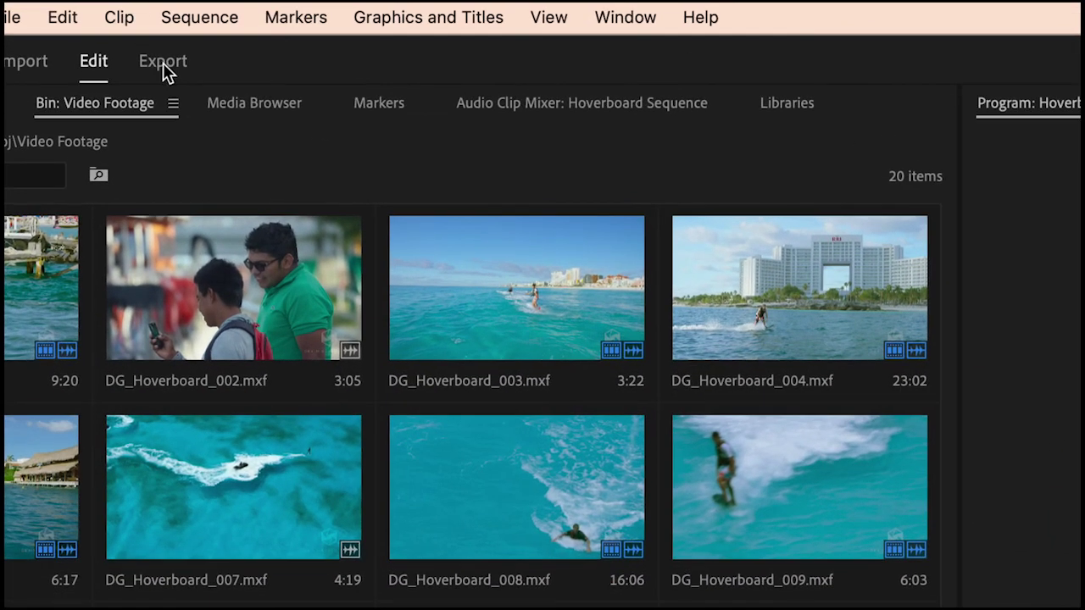
click(162, 63)
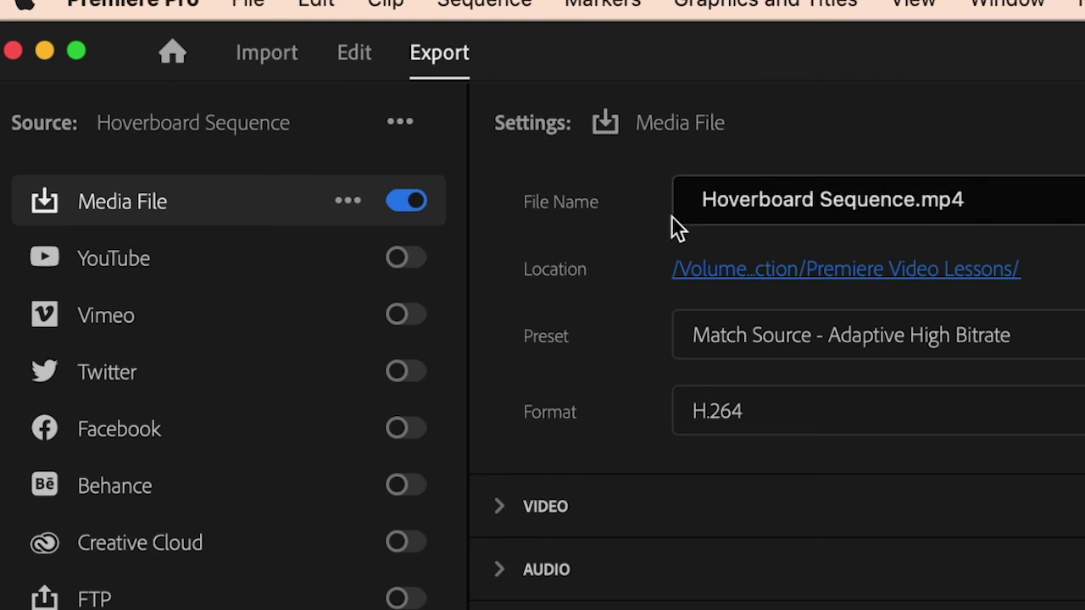
click(891, 201)
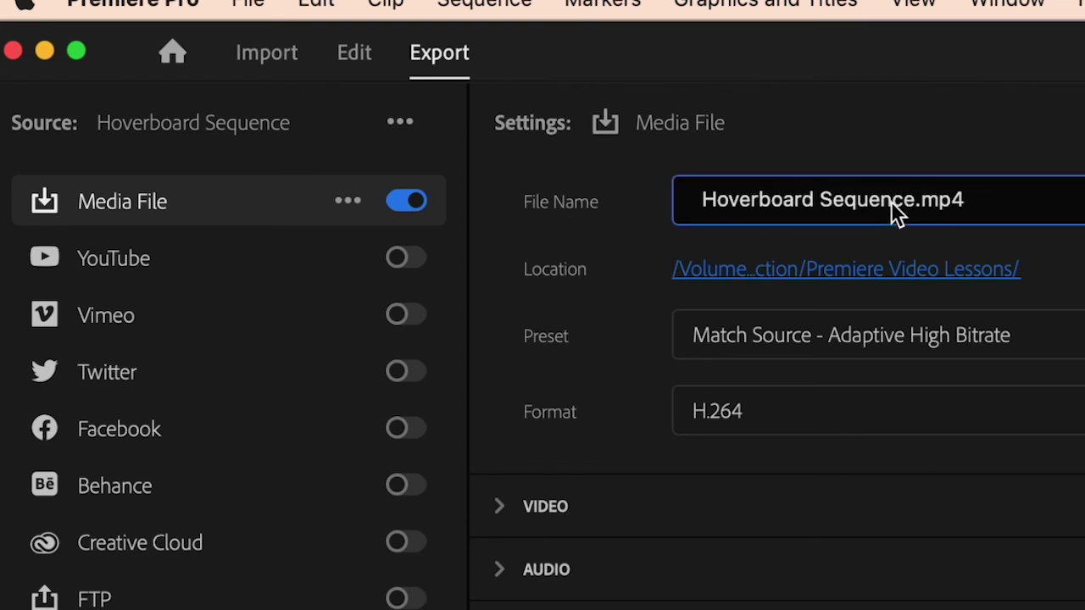
drag(915, 201, 820, 203)
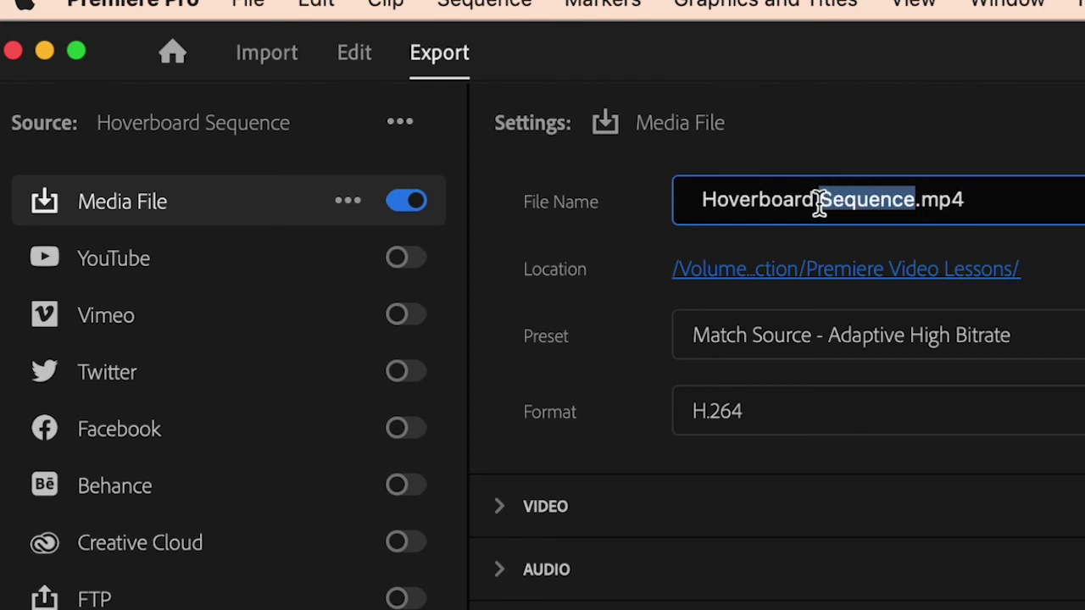
text(Music Video)
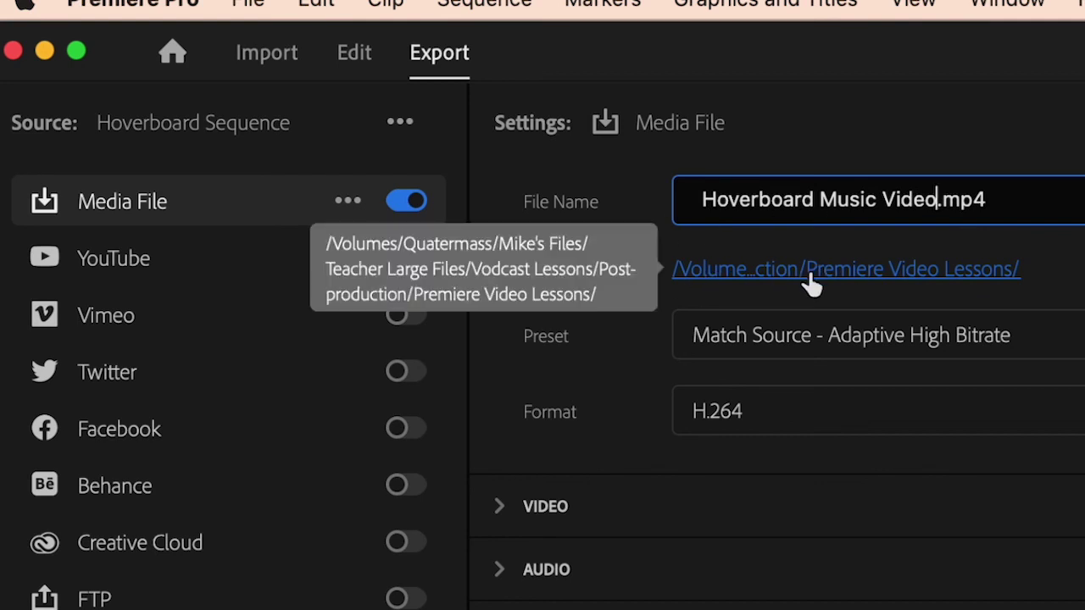
Set the export location to the Desktop, keeping the Video Files (*.mp4) format.
click(858, 282)
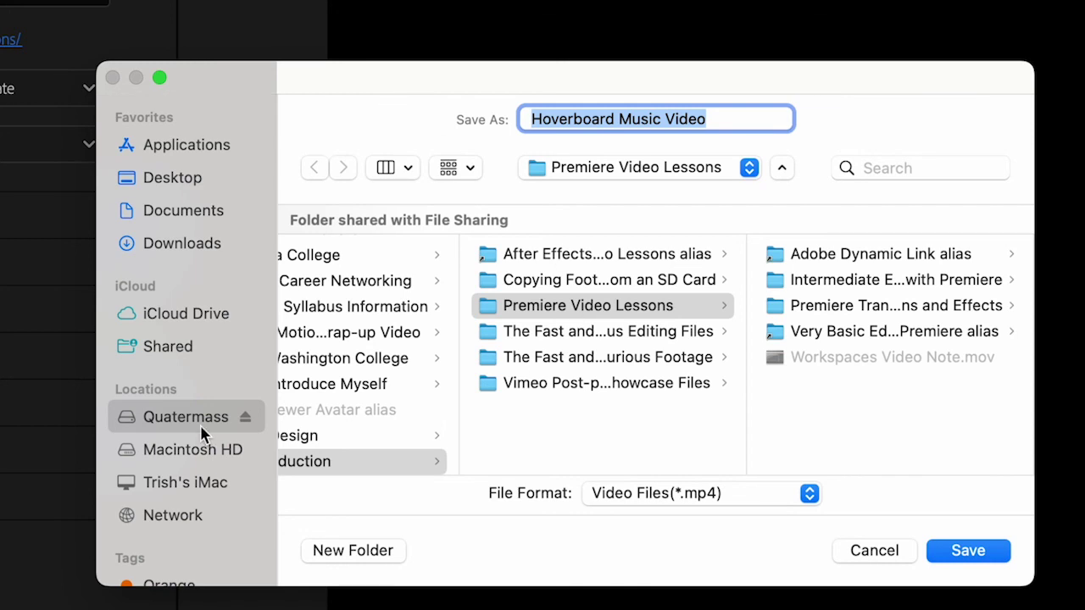
click(172, 178)
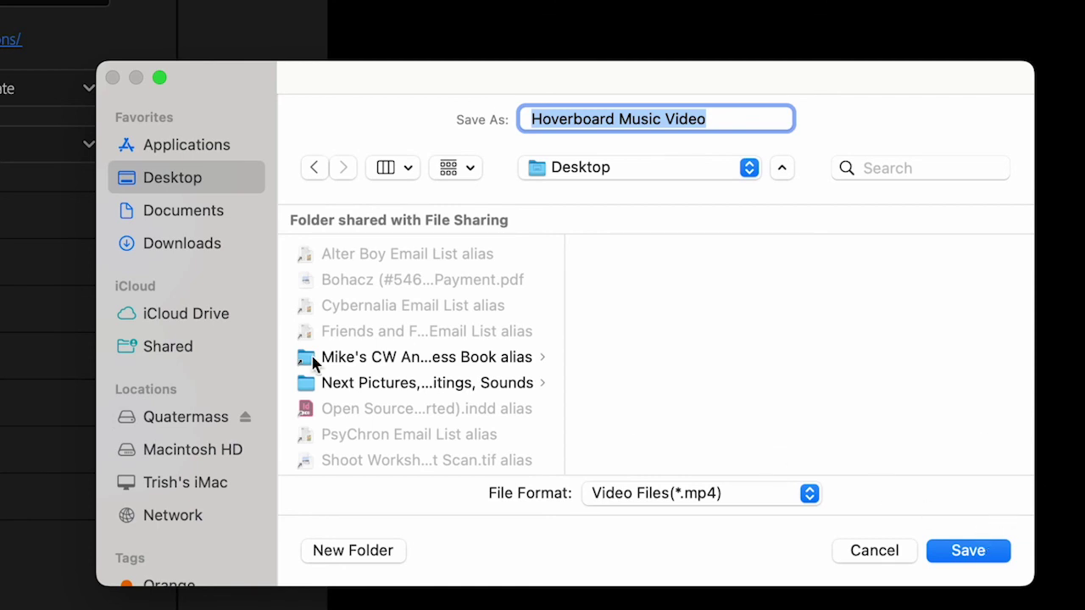
click(974, 554)
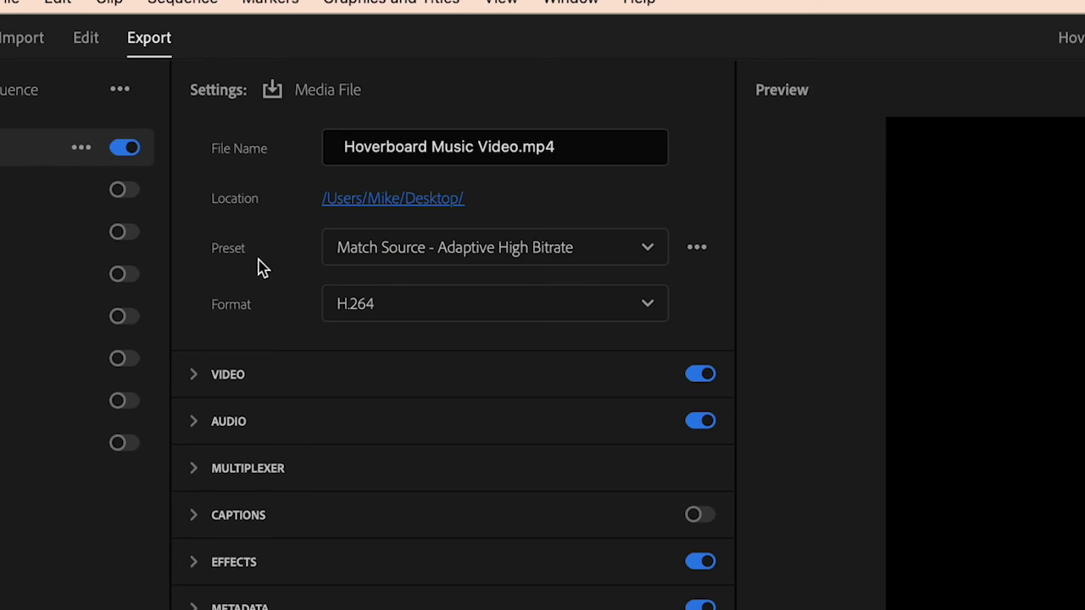
Choose the Vimeo 1080p Full HD preset from the full preset list for the export.
click(531, 248)
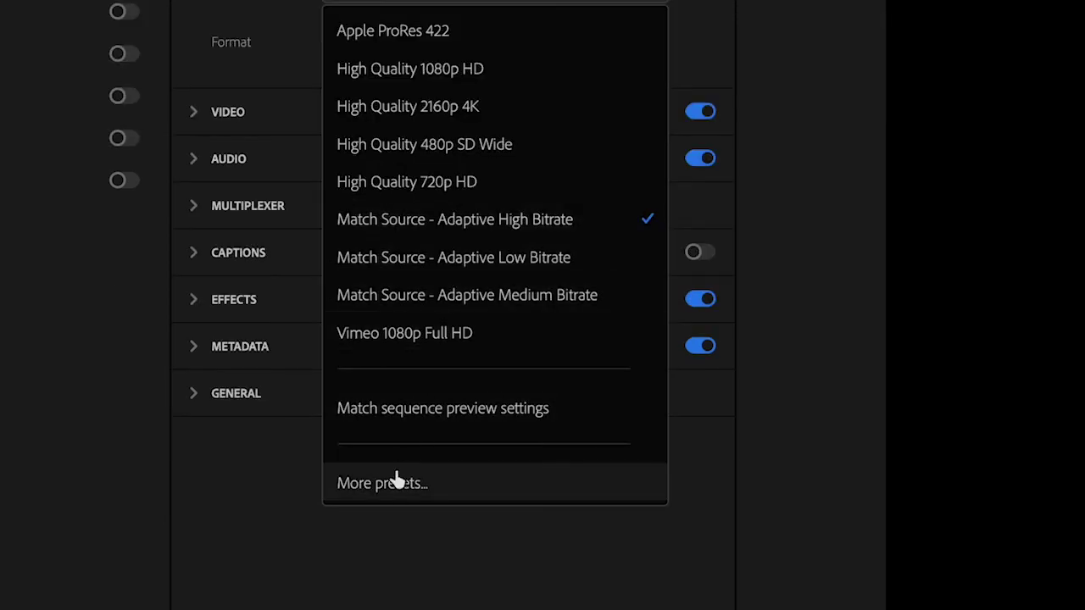
click(402, 490)
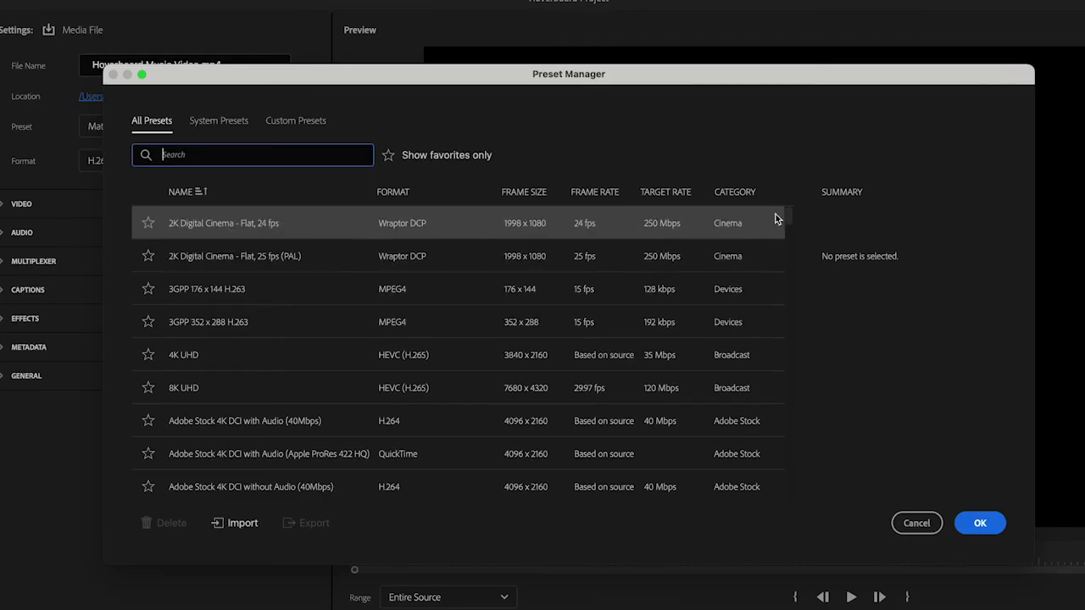
drag(787, 216, 785, 438)
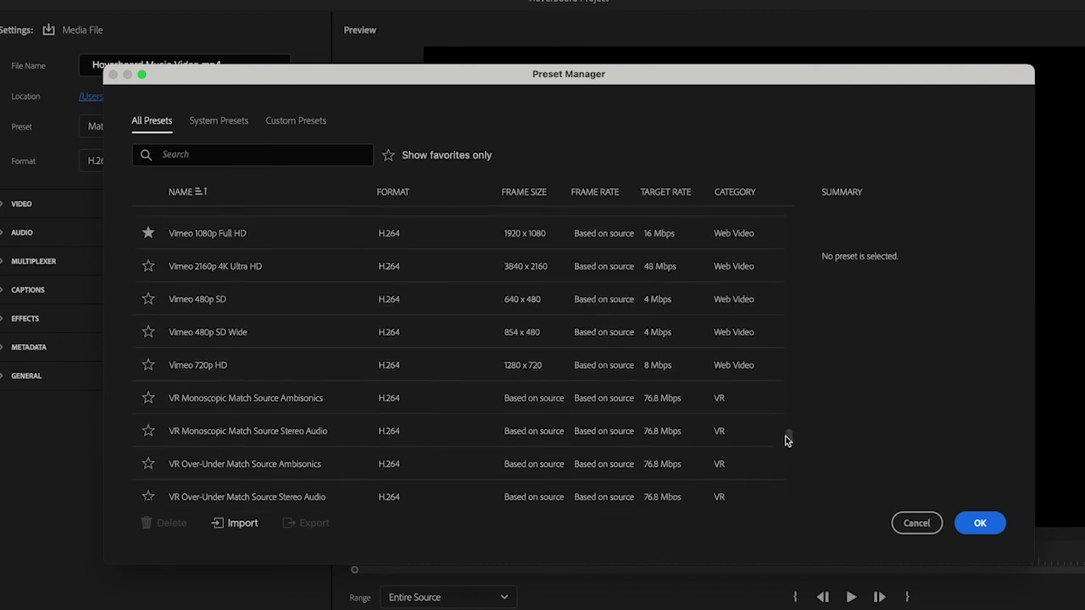
scroll(321, 308, up, 2)
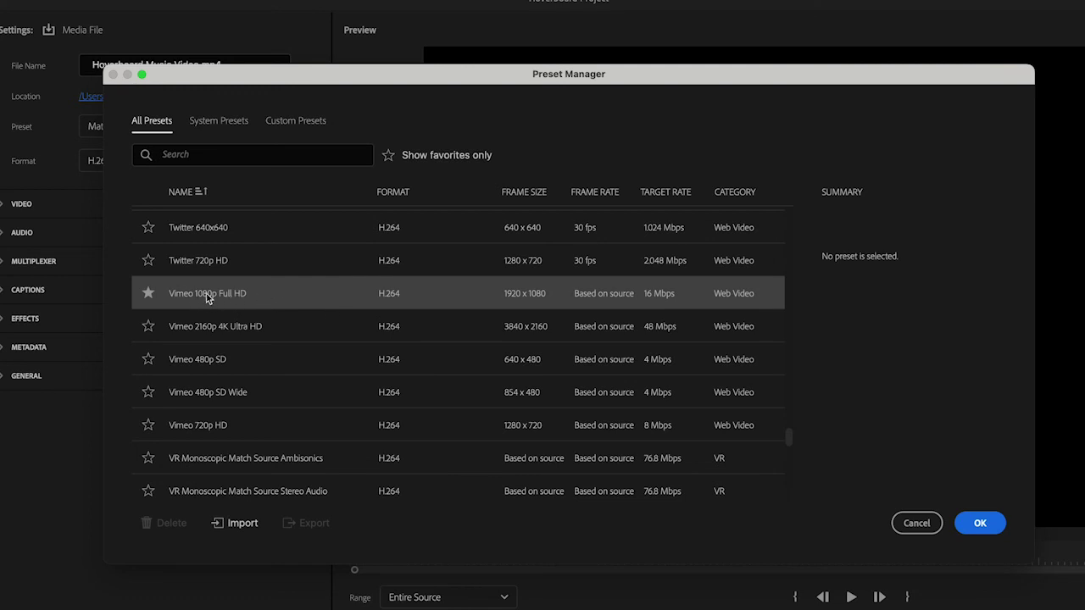
click(275, 299)
click(986, 529)
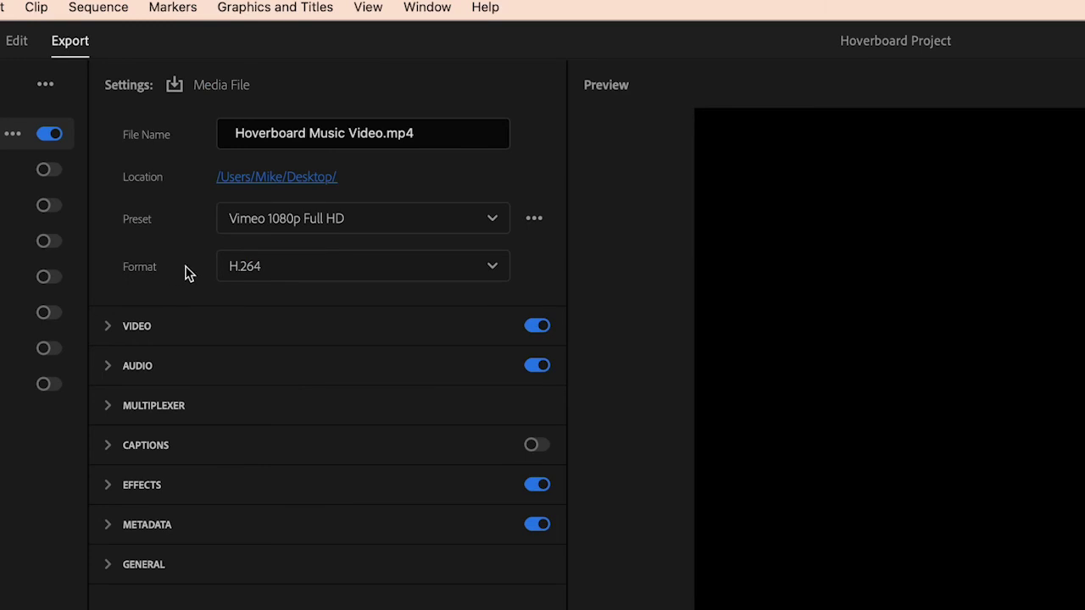
Keep H.264 as the export format and export the sequence immediately.
click(345, 276)
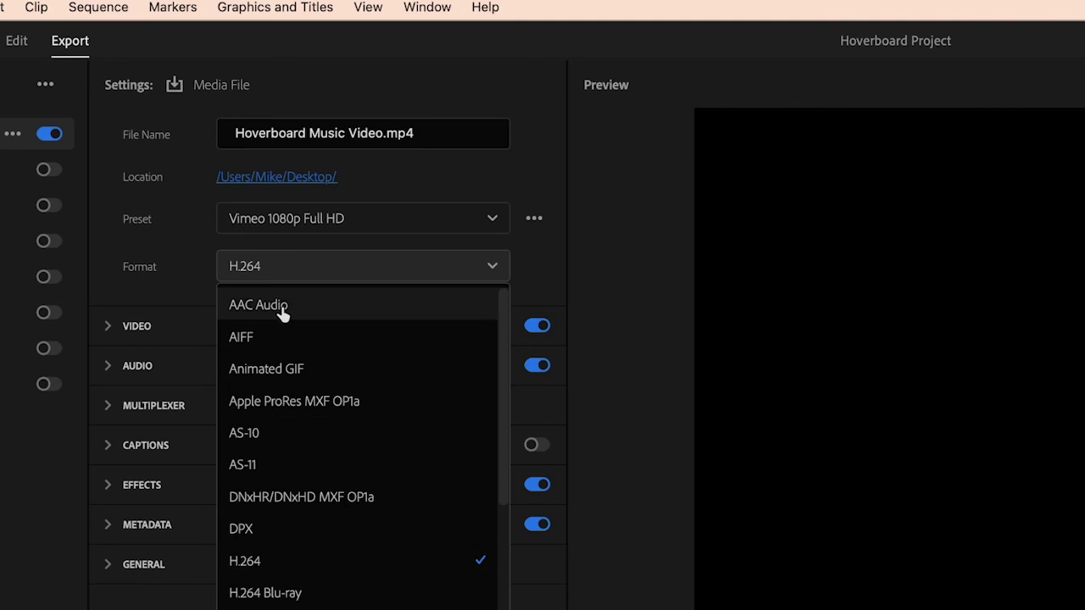
click(313, 273)
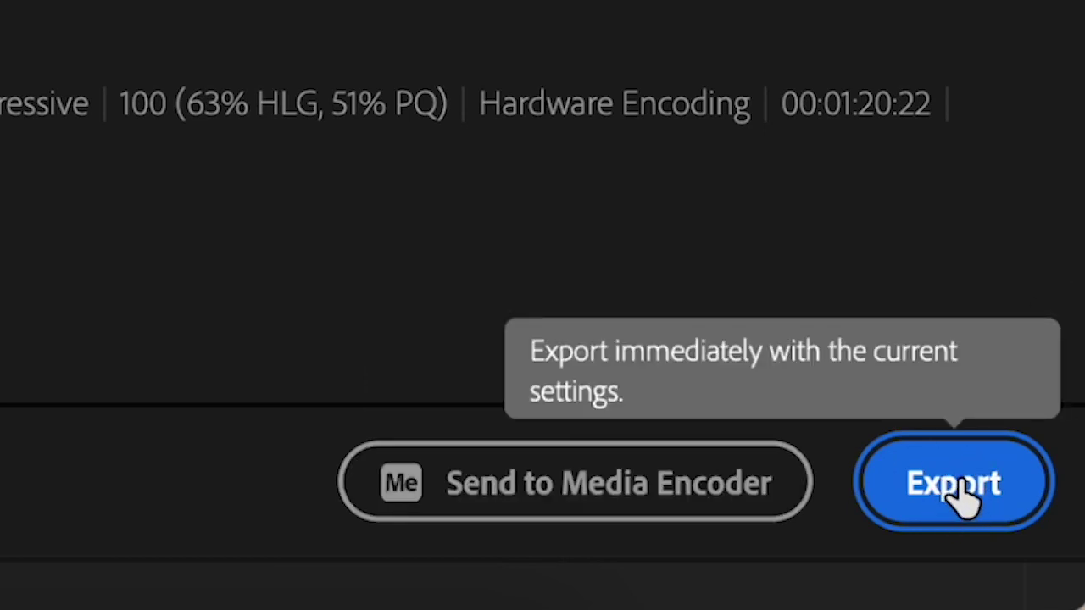
click(957, 487)
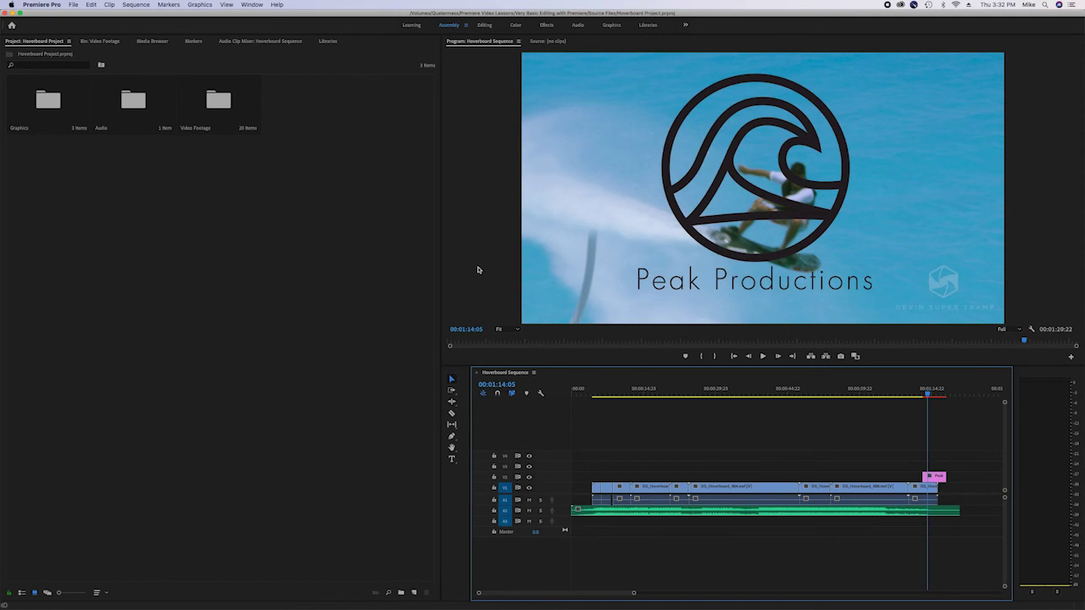
Hide Premiere Pro, switch to QuickTime Player's open dialog and select Hoverboard Music Video.mp4 in the home folder's Movies folder.
click(35, 4)
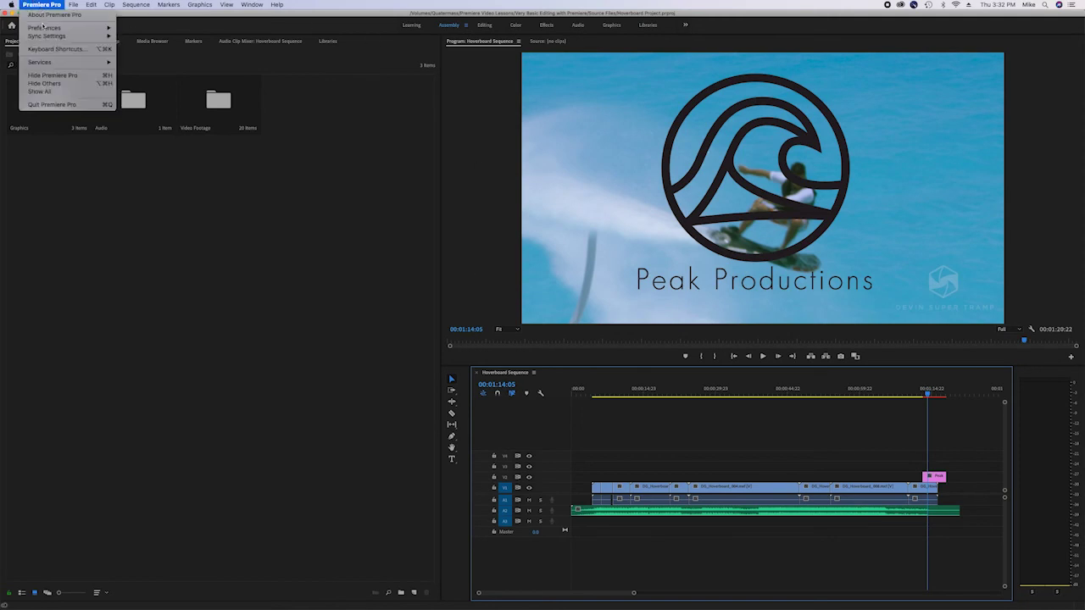
click(42, 75)
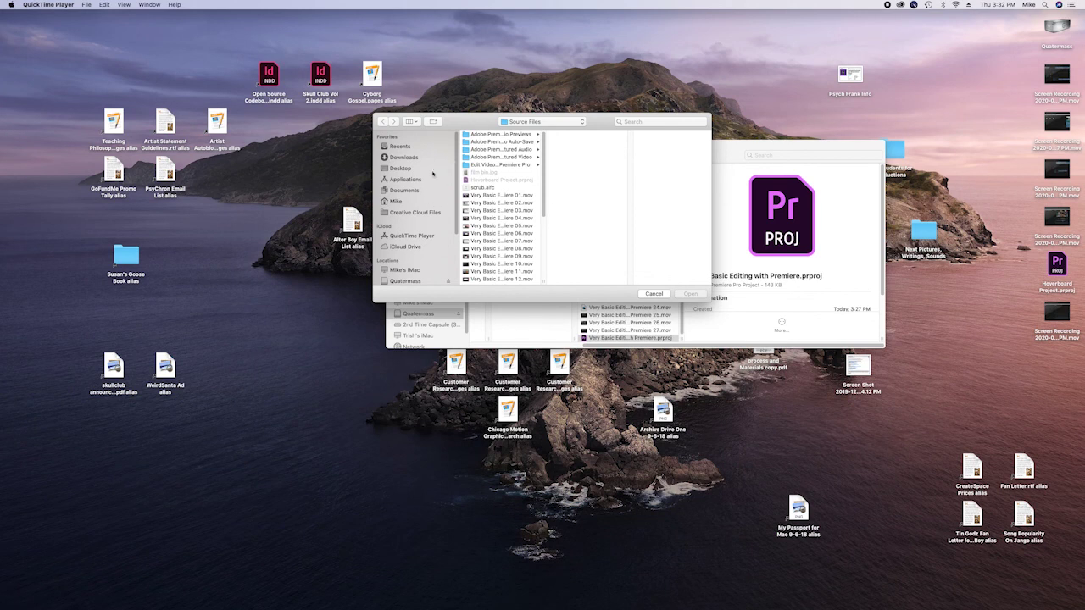
click(397, 201)
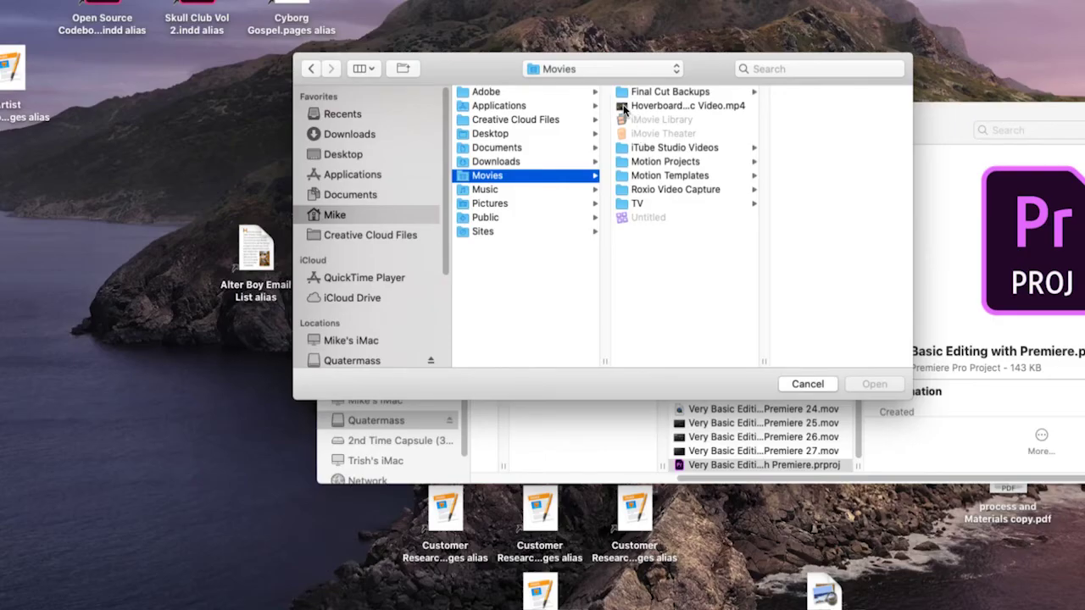
drag(763, 361, 831, 361)
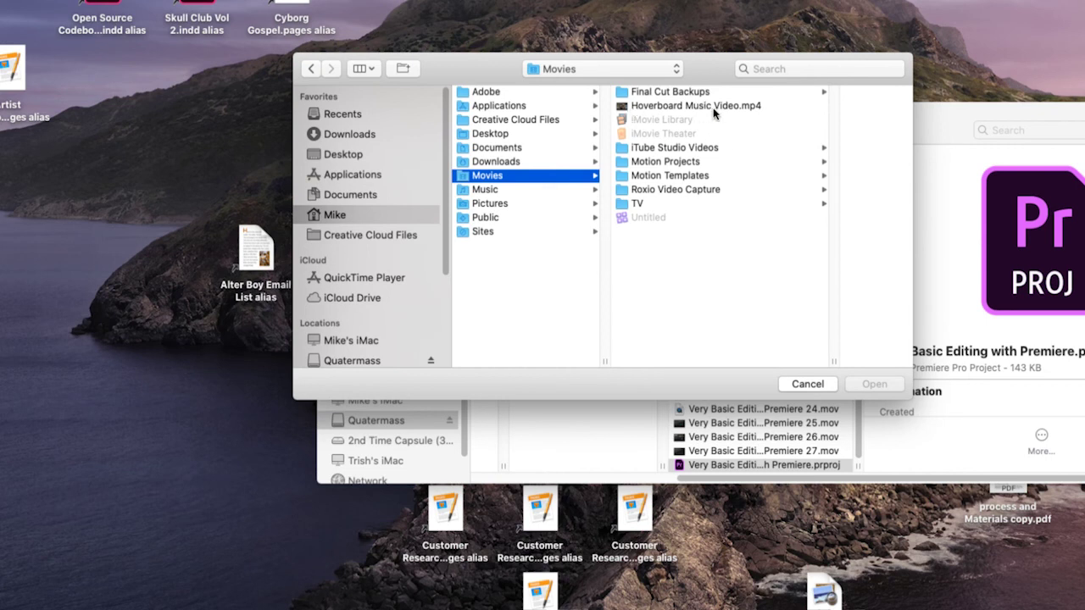
click(752, 109)
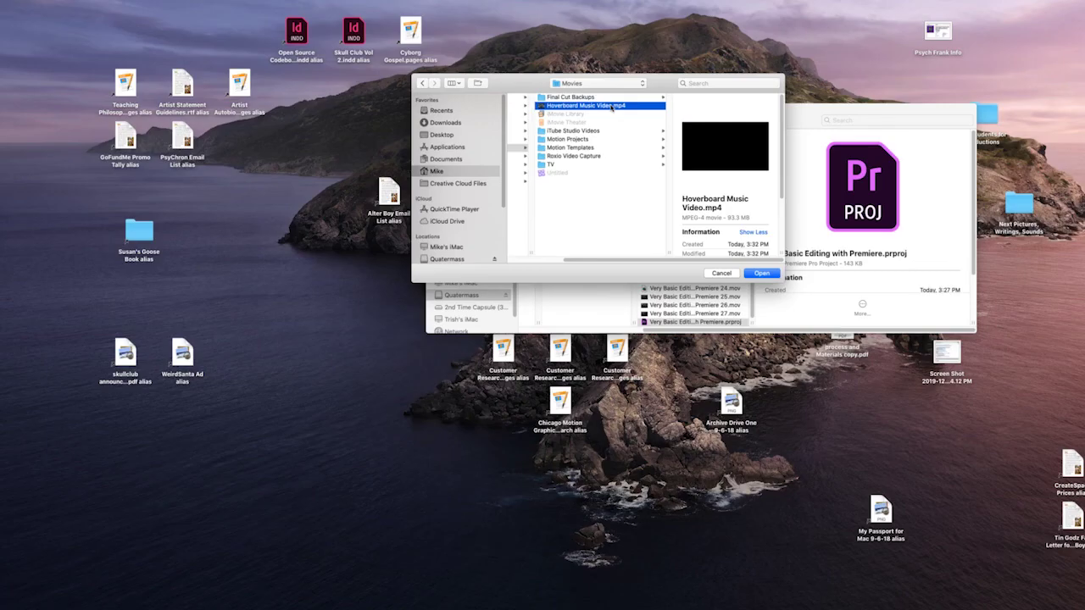
Play a quick preview of the exported Hoverboard Music Video.mp4, skip to its closing logo and close the preview.
right_click(542, 106)
click(542, 106)
key(space)
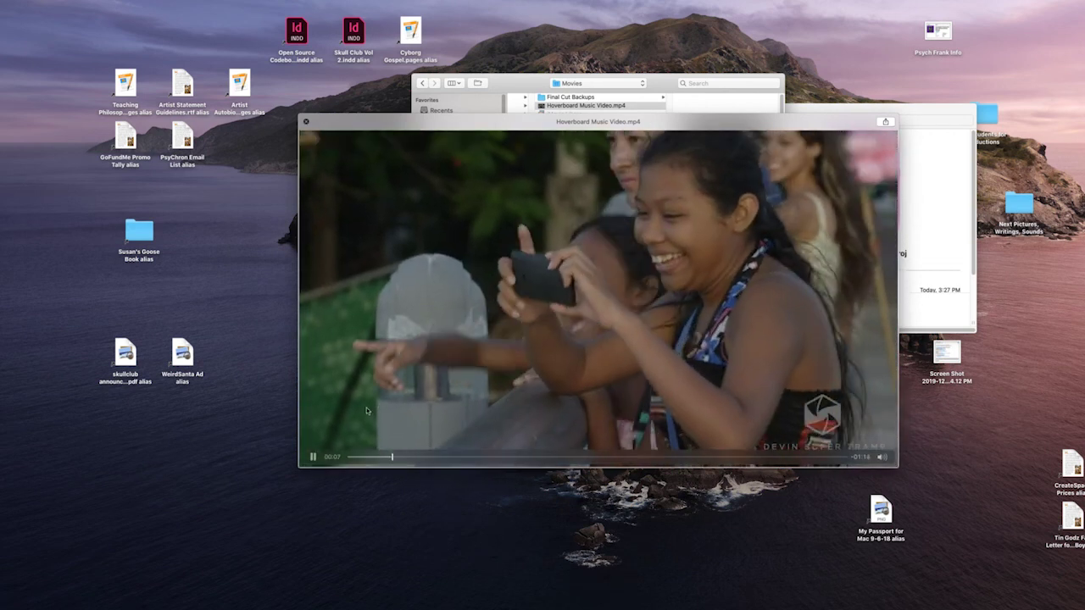
drag(407, 462, 806, 468)
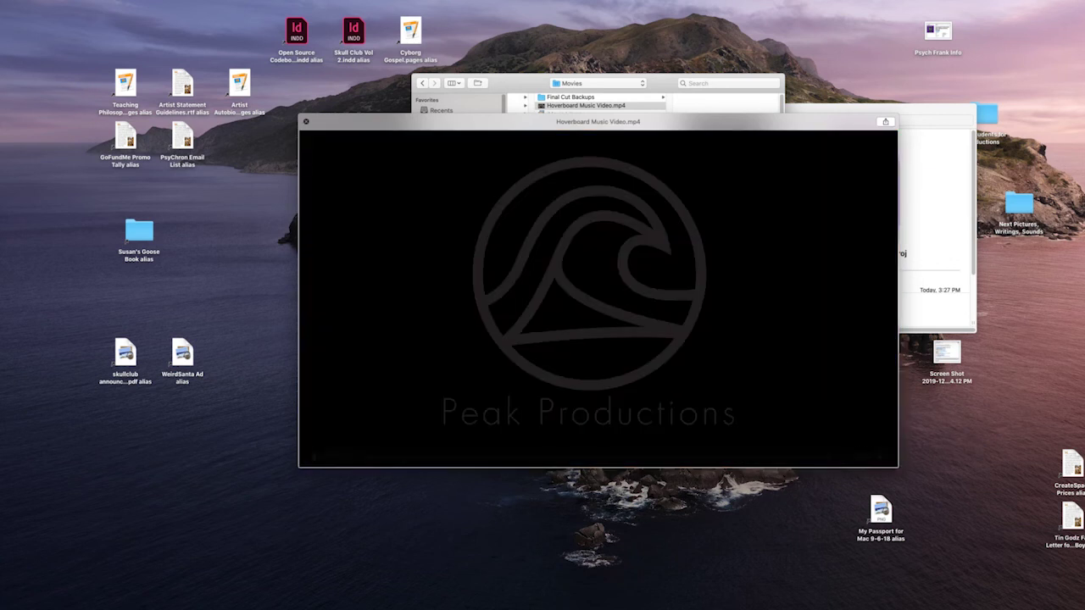
key(space)
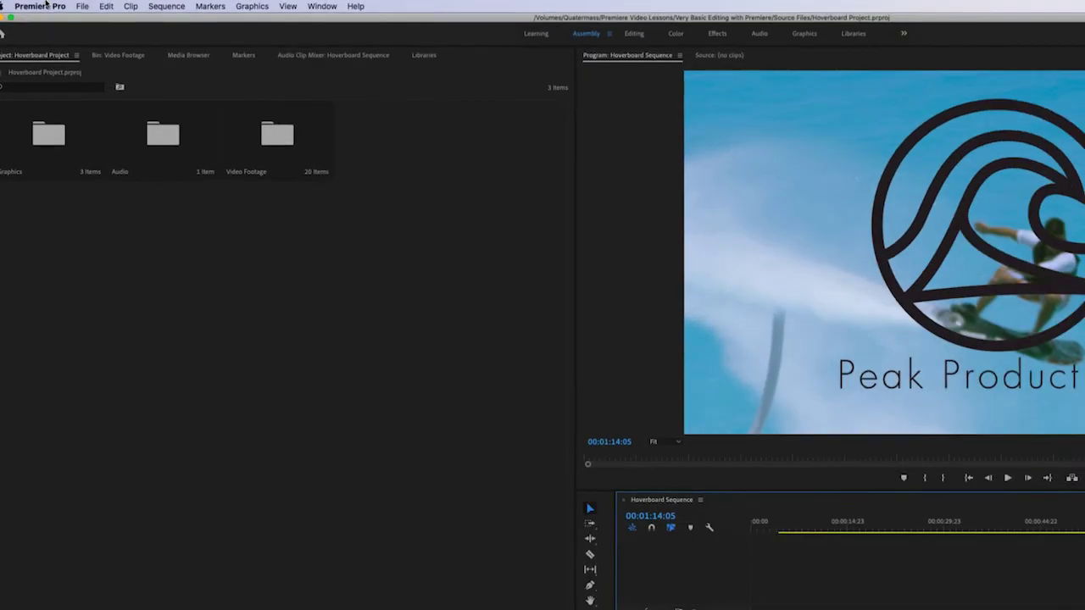
Switch back to Premiere Pro, open the media export settings for Hoverboard Sequence and keep the H.264 format.
click(96, 10)
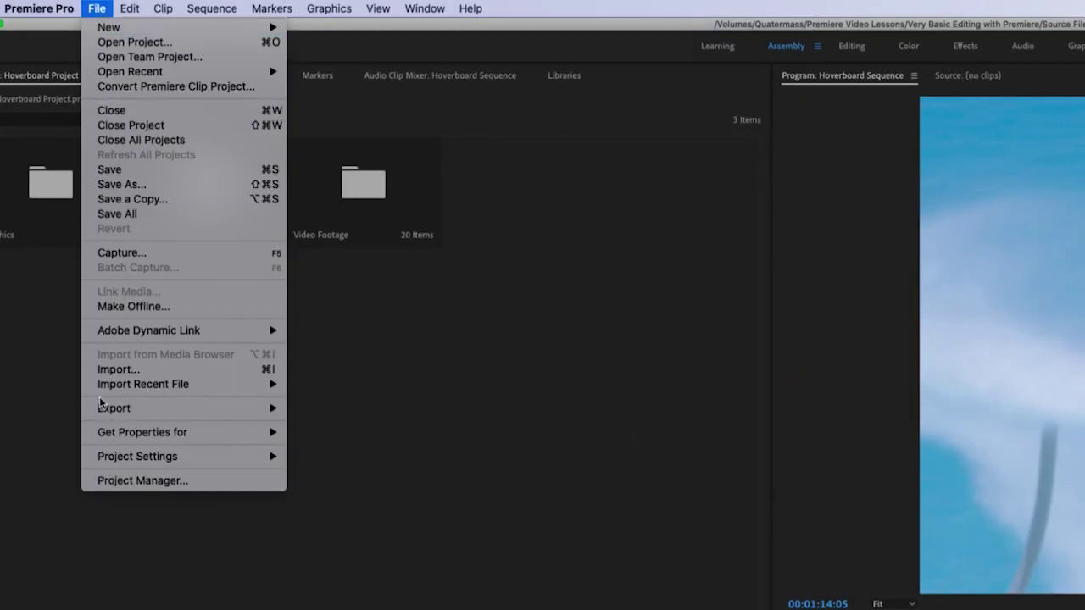
mouse_move(100, 411)
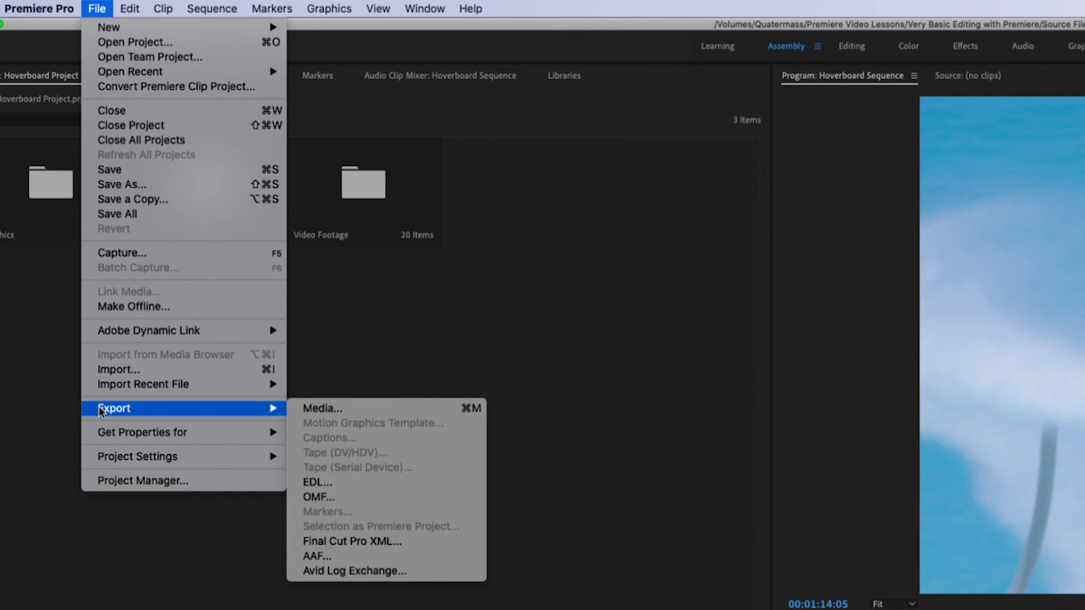
click(311, 410)
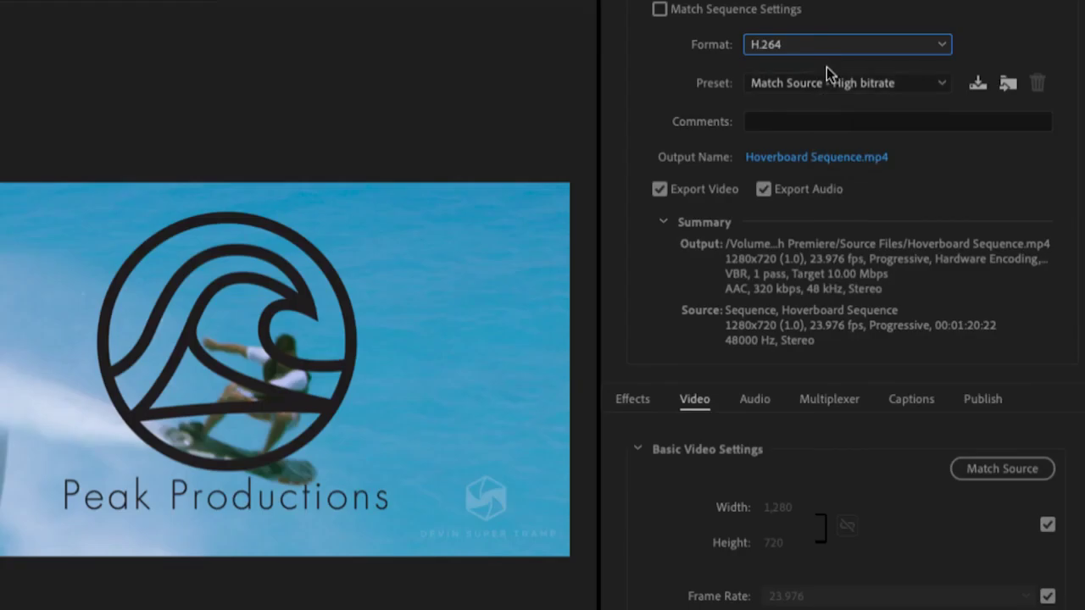
click(820, 91)
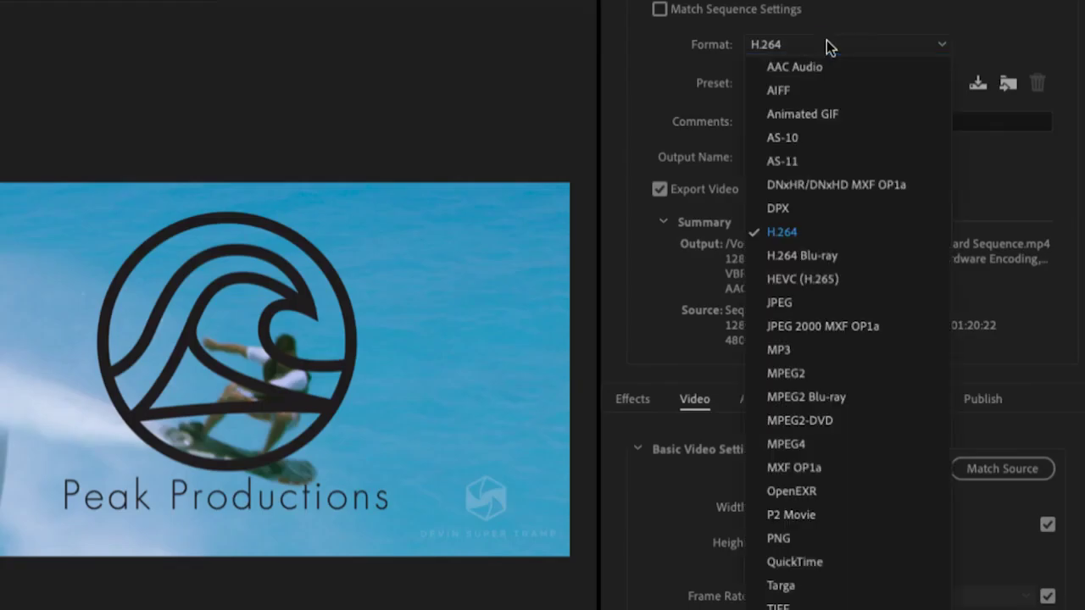
click(782, 234)
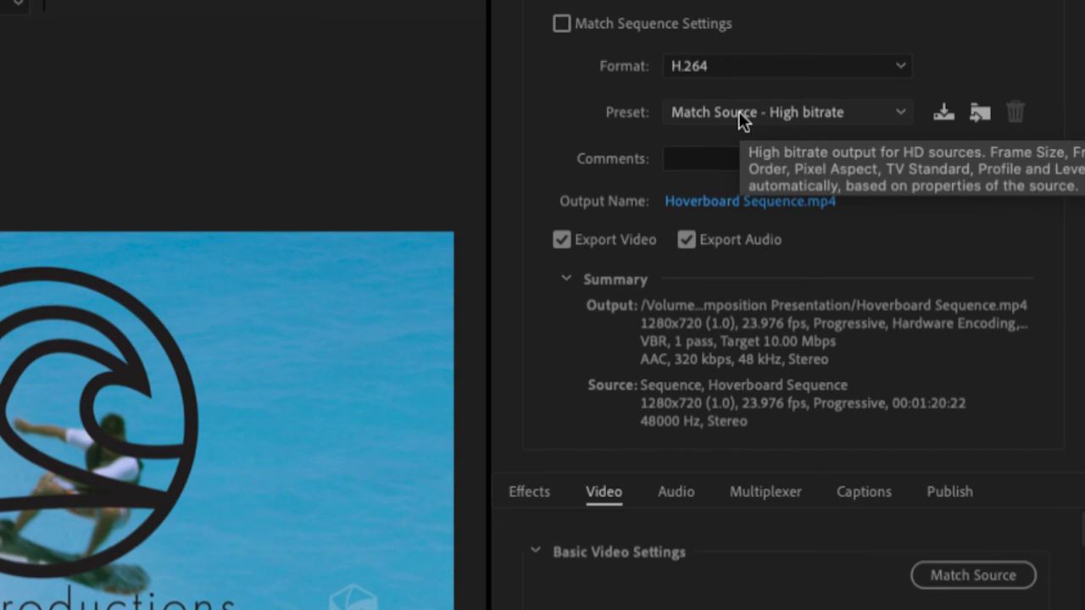
Try the Vimeo 1080p Full HD and Vimeo 720p HD presets for the export.
click(738, 111)
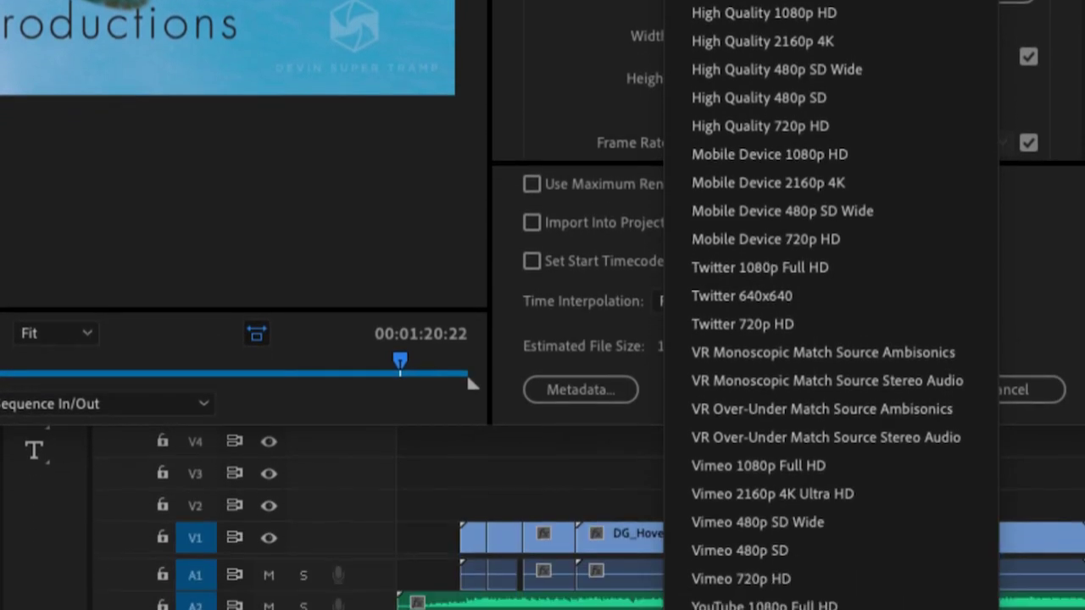
click(811, 466)
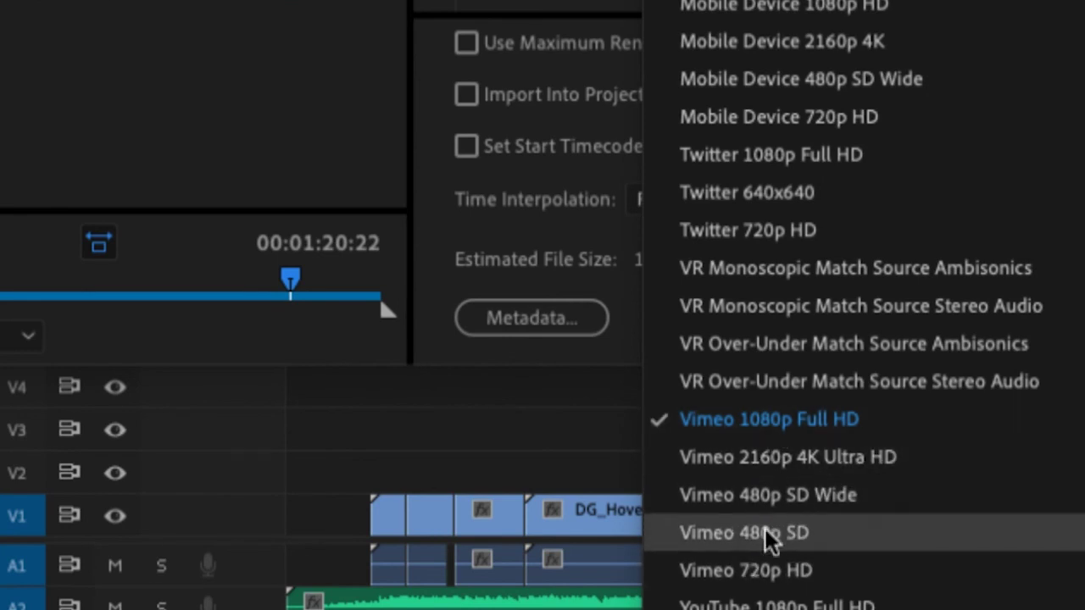
click(800, 576)
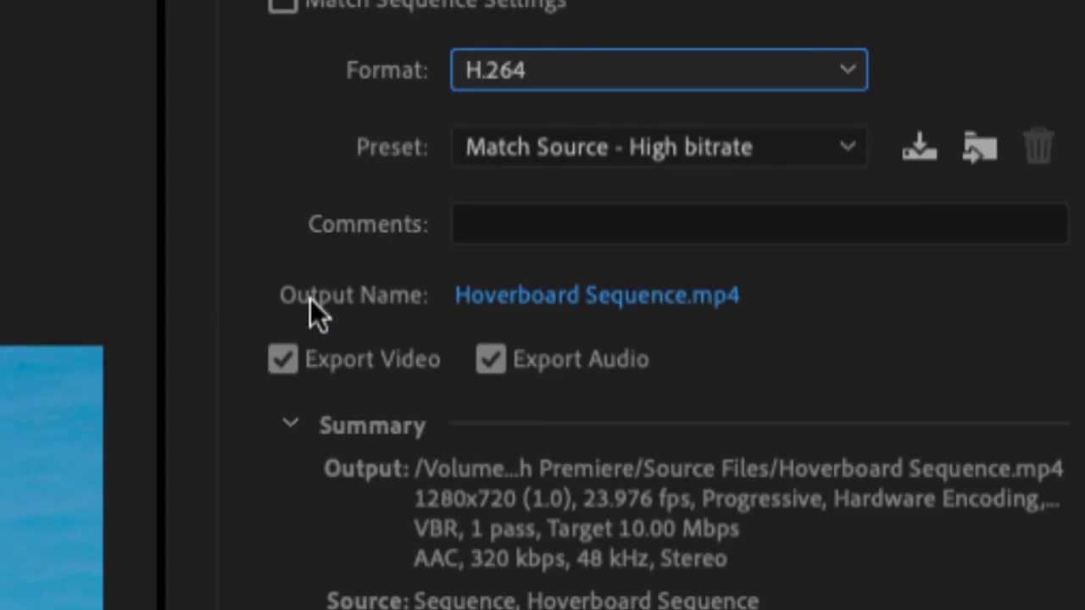
Name the output file Hoverboard Music Video and save it to the home folder's Movies folder in Video Files (*.mp4) format.
mouse_move(695, 314)
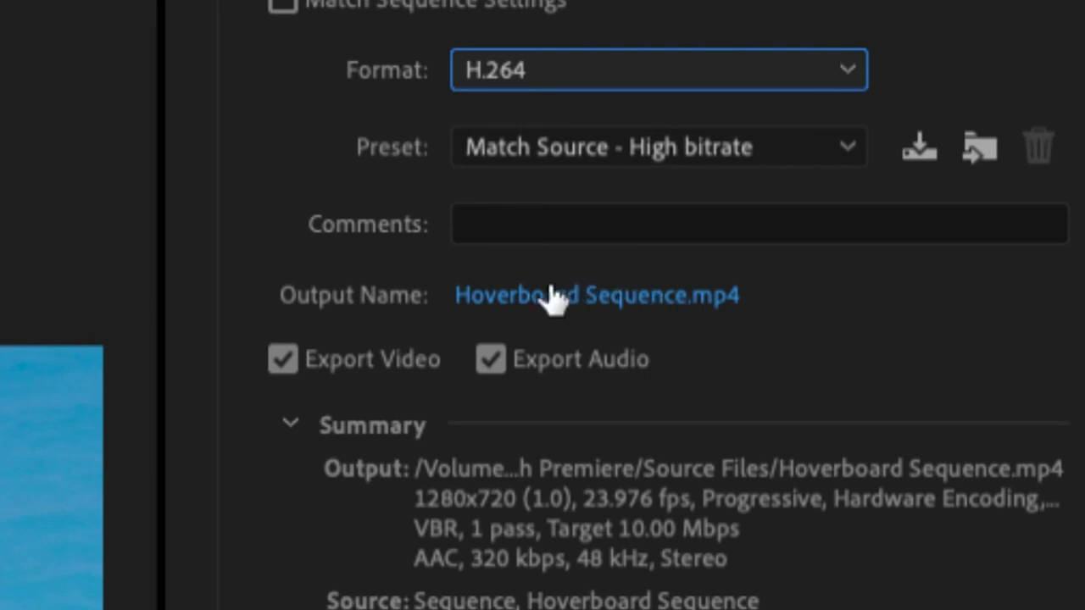
mouse_move(566, 303)
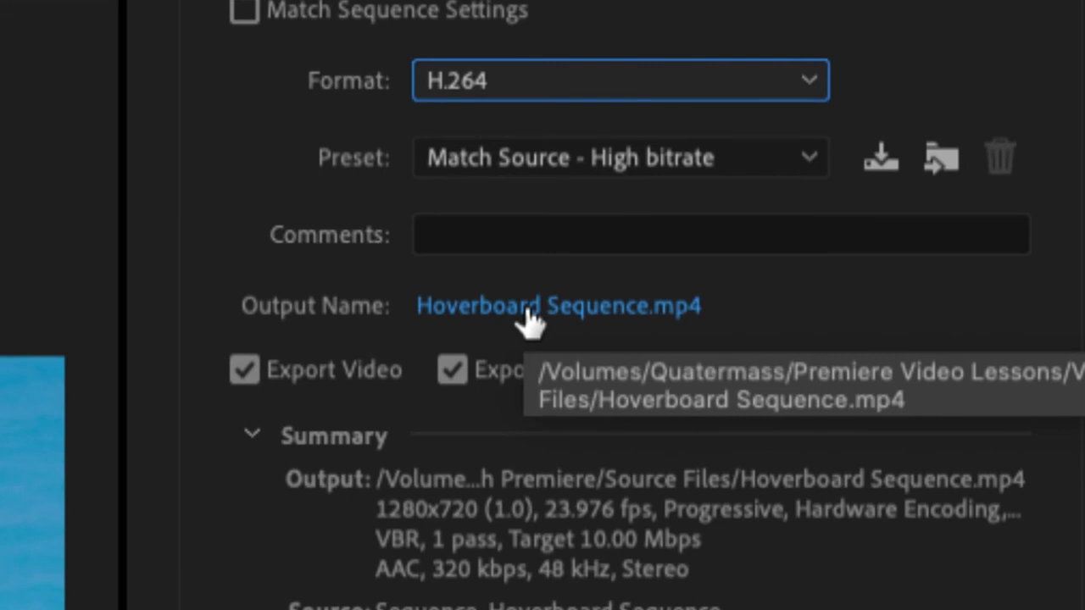
click(514, 307)
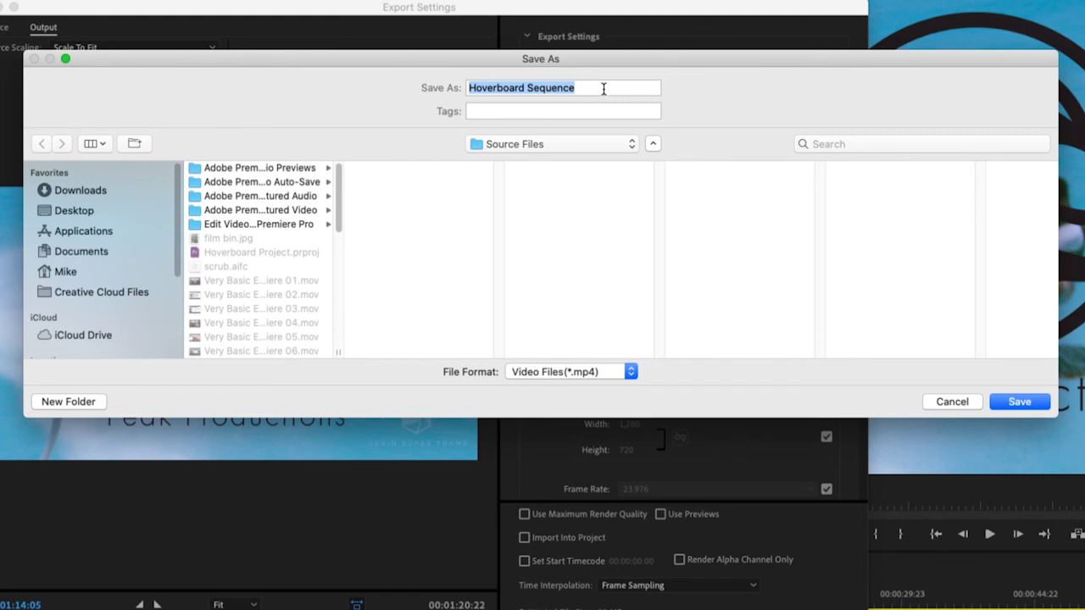
text(Hoverboard Music Video)
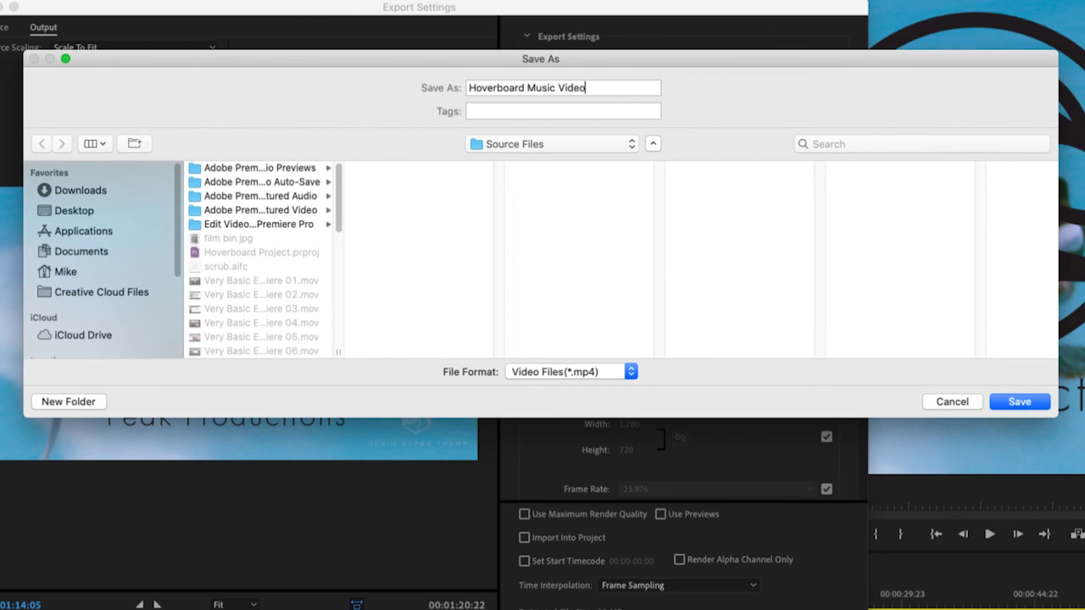
click(66, 273)
click(212, 252)
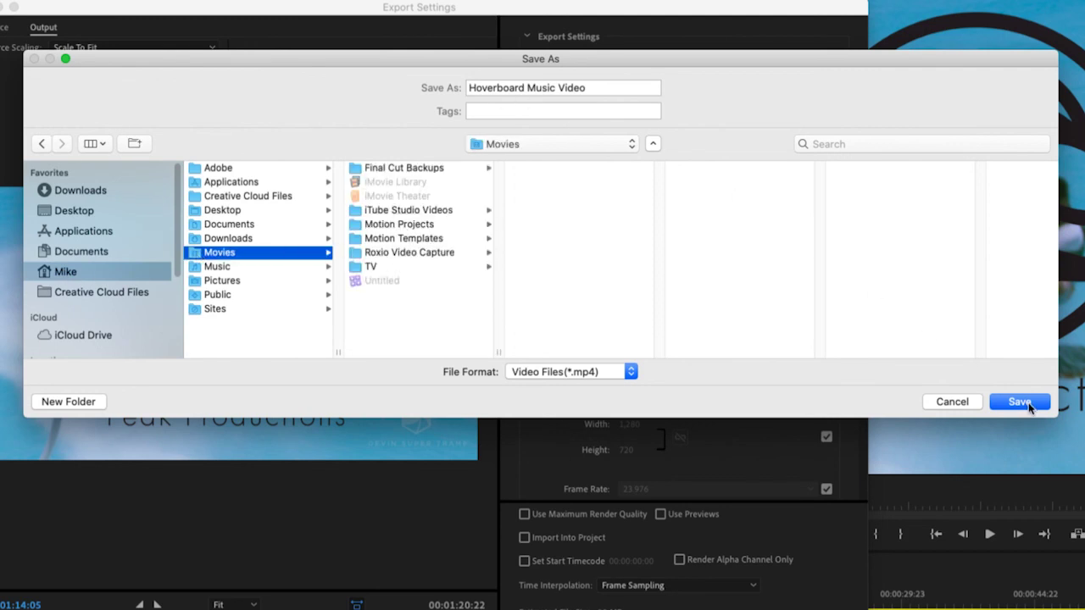
click(1020, 402)
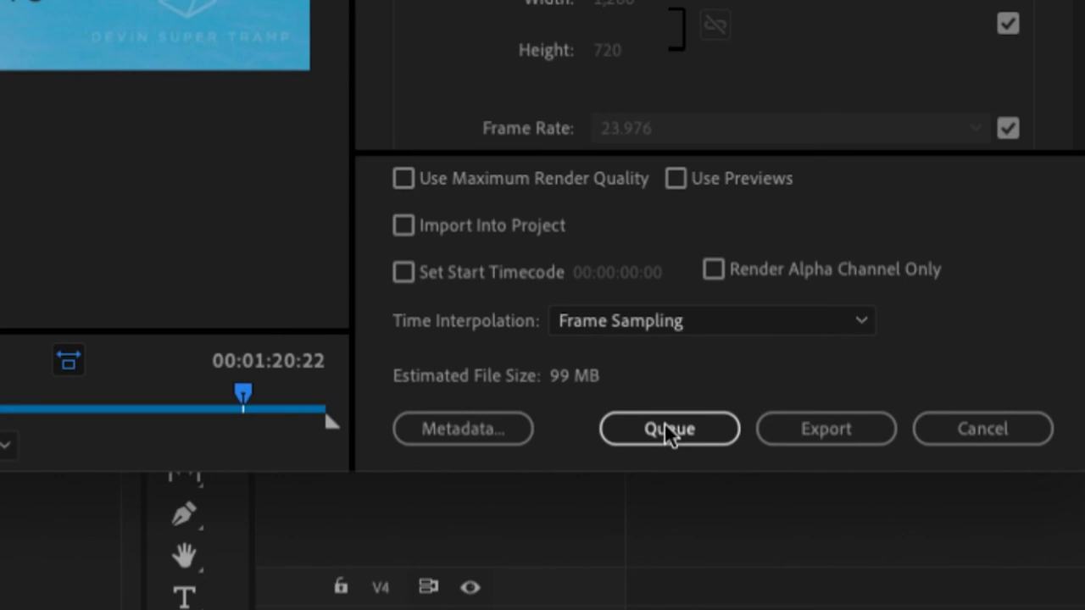
Export the sequence and scrub a preview of the resulting Hoverboard Music Video.mp4 to its closing logo.
click(831, 430)
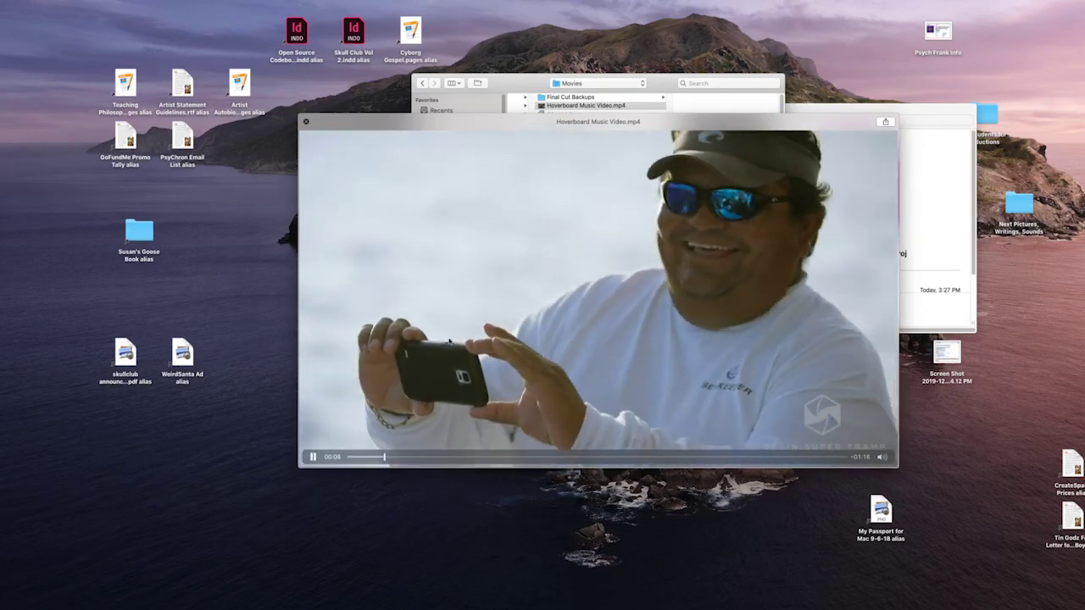
drag(403, 463, 763, 468)
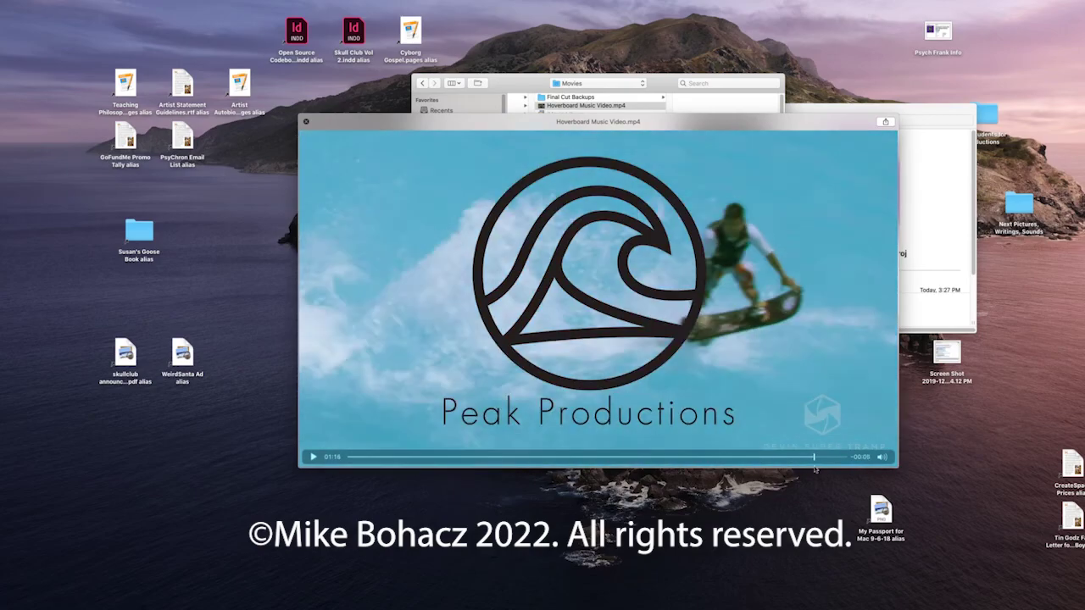